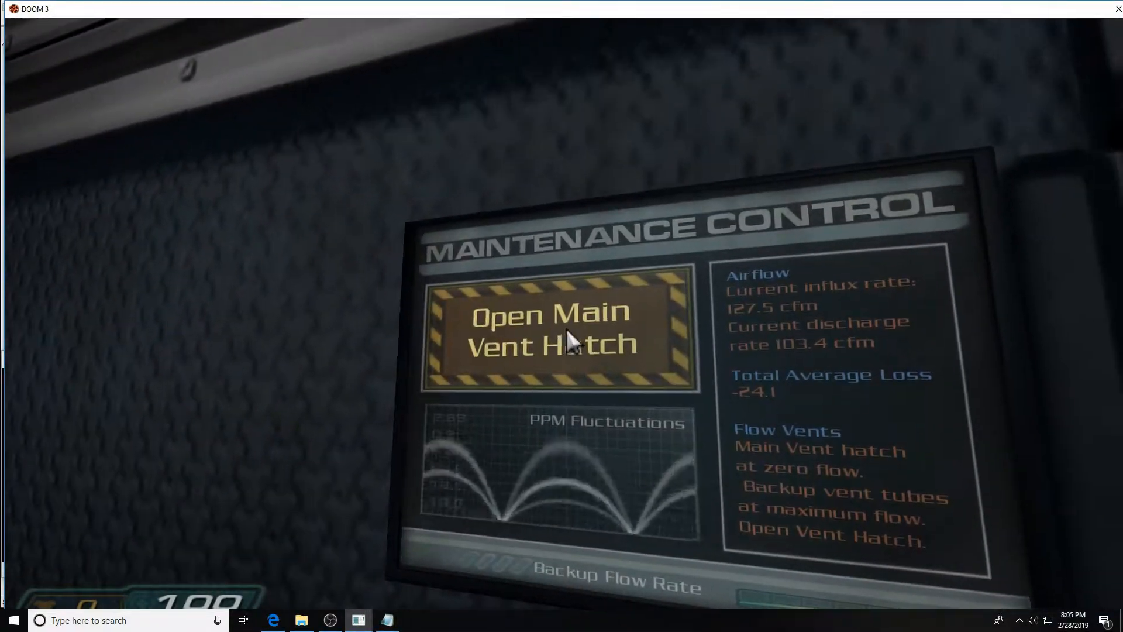
pyautogui.click(565, 326)
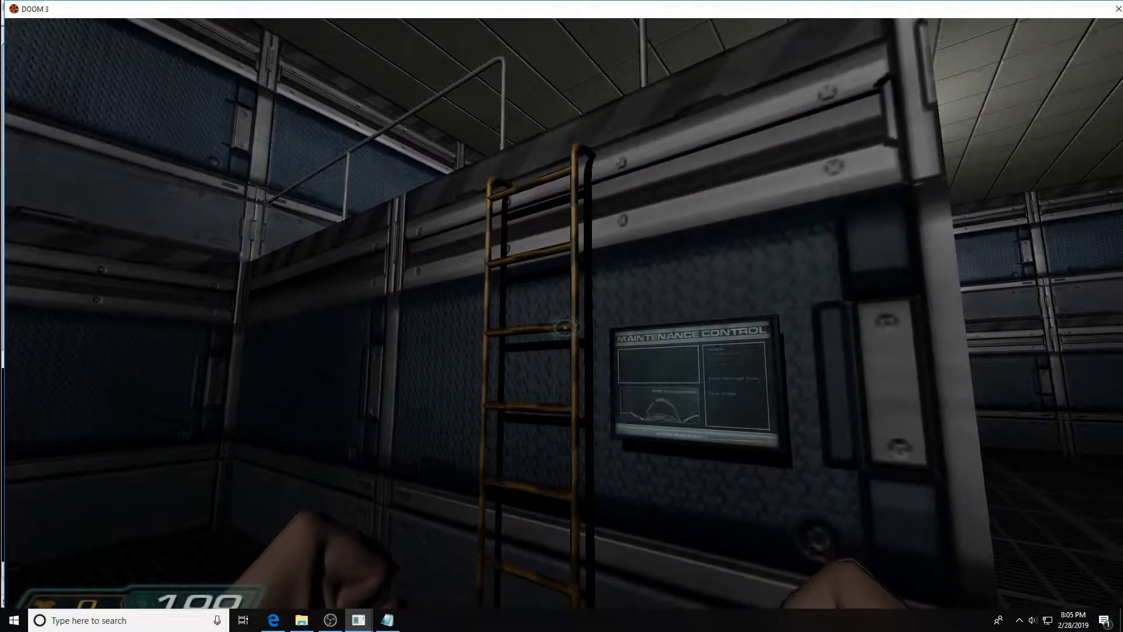
pyautogui.press('a')
pyautogui.press('w')
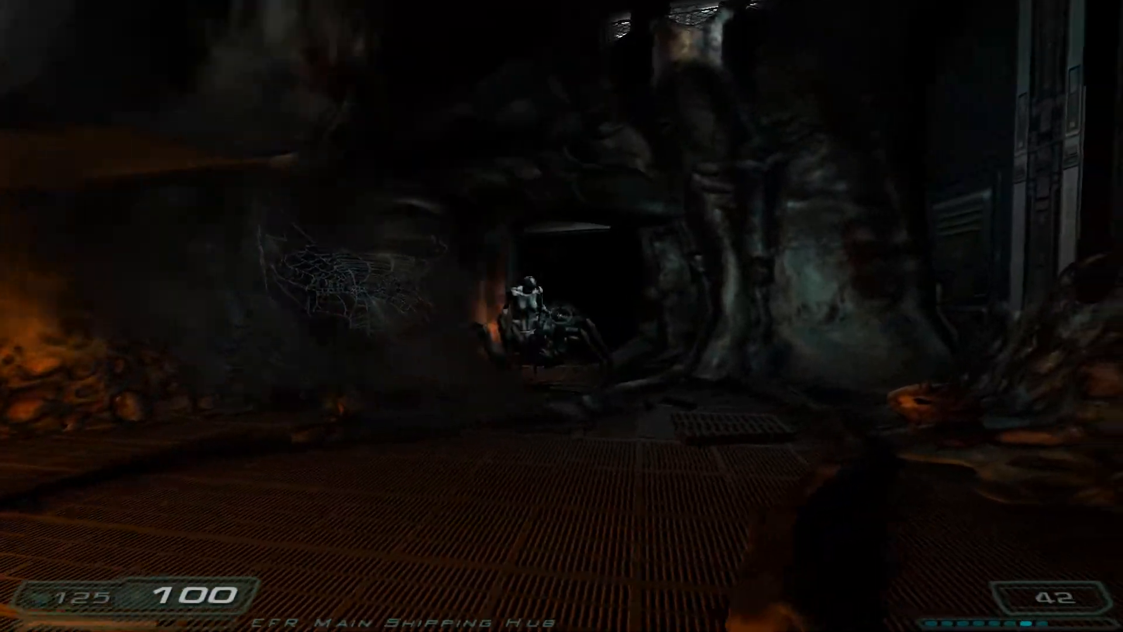
pyautogui.press('s')
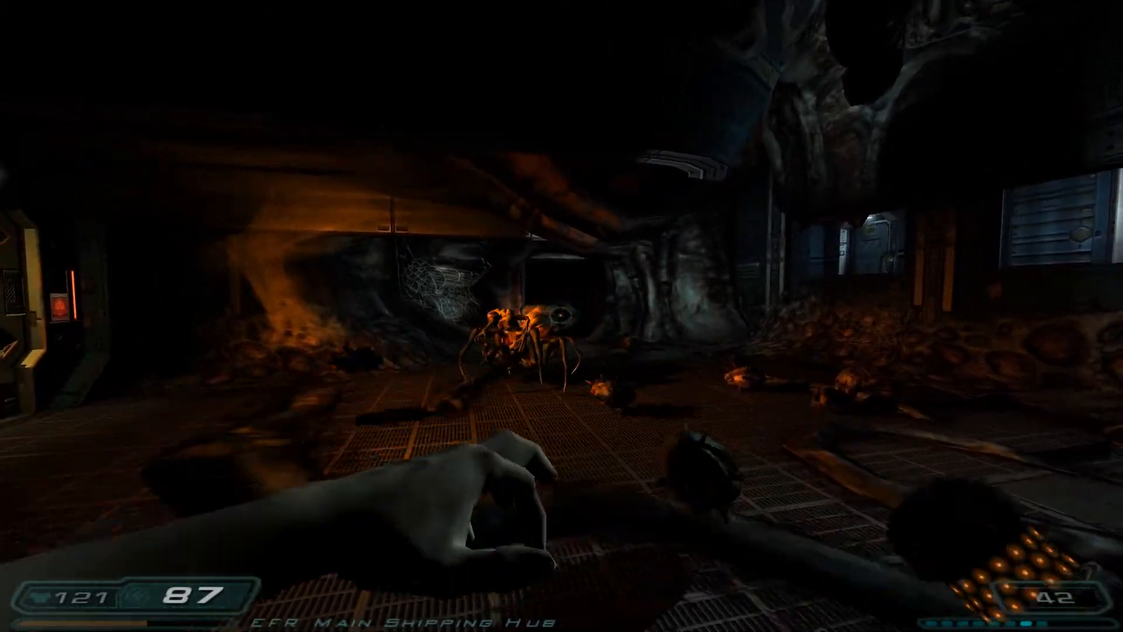
pyautogui.click(560, 316)
pyautogui.press('s')
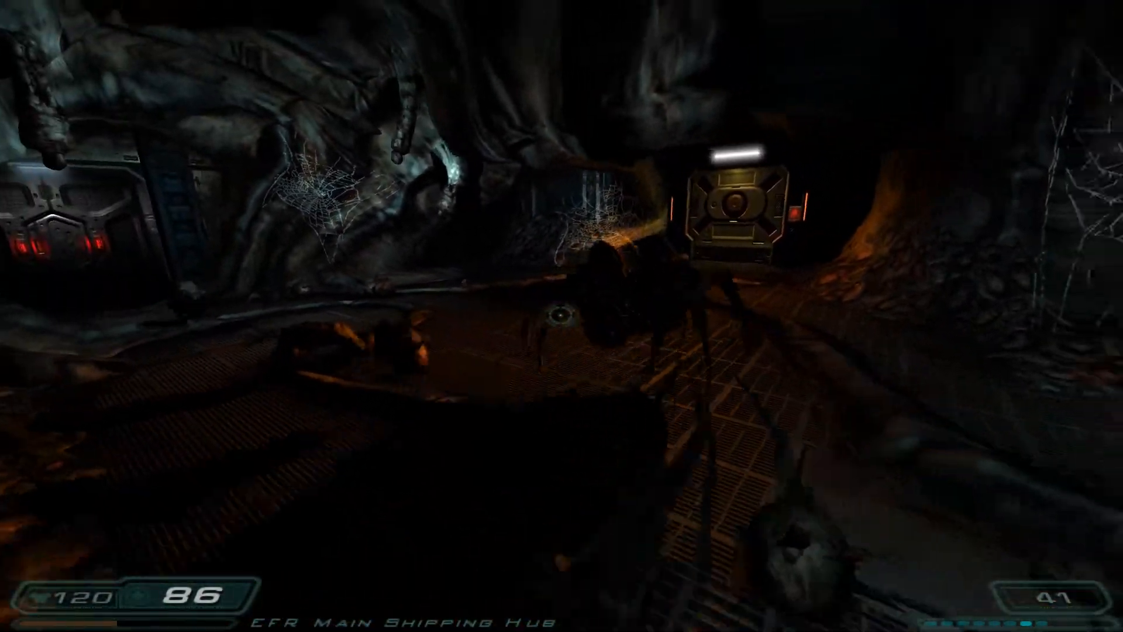
pyautogui.click(559, 316)
pyautogui.press('w')
pyautogui.press('7')
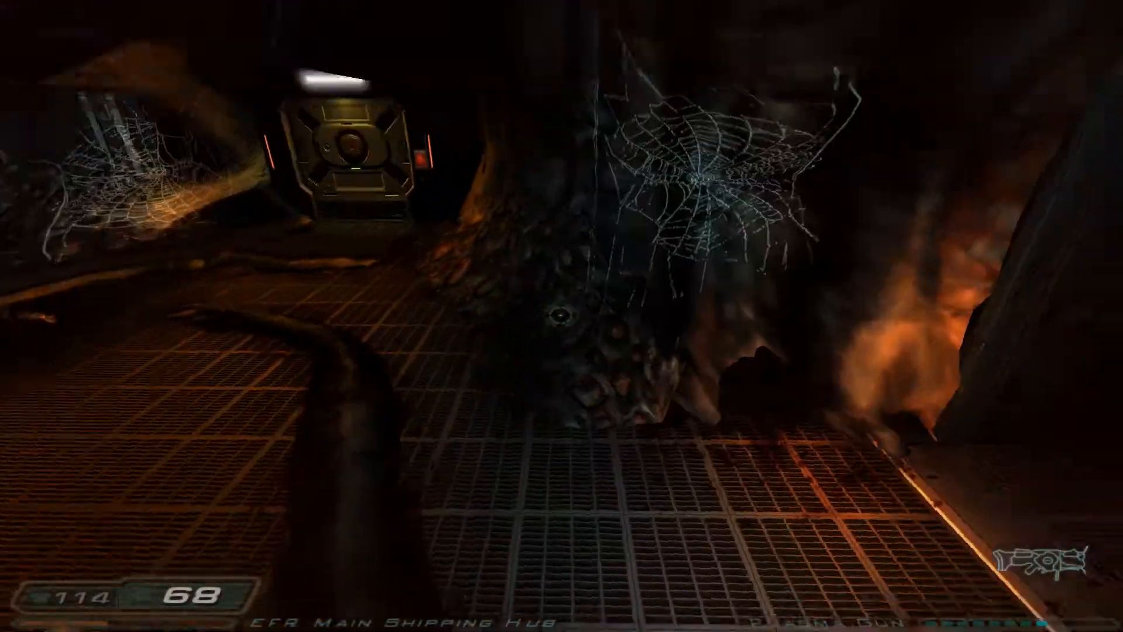
pyautogui.click(560, 316)
pyautogui.press('s')
pyautogui.click(560, 316)
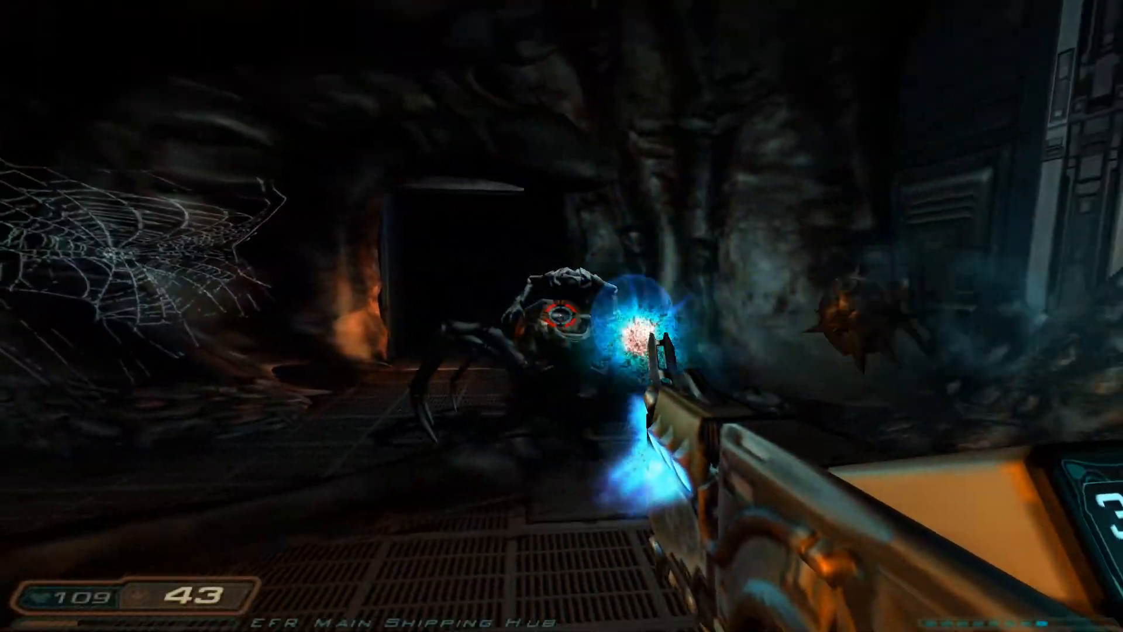
pyautogui.click(559, 316)
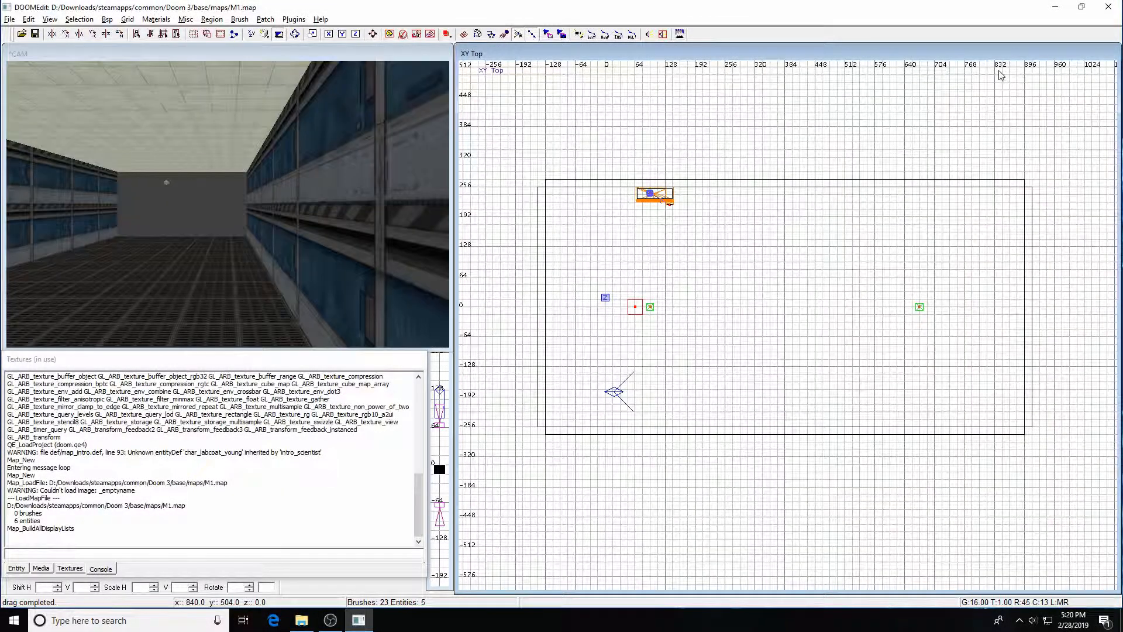
# Examine the existing room in the 3D view from several angles, including its walls, floor and wall console
pyautogui.press('Left')
pyautogui.press('Left')
pyautogui.press('Left')
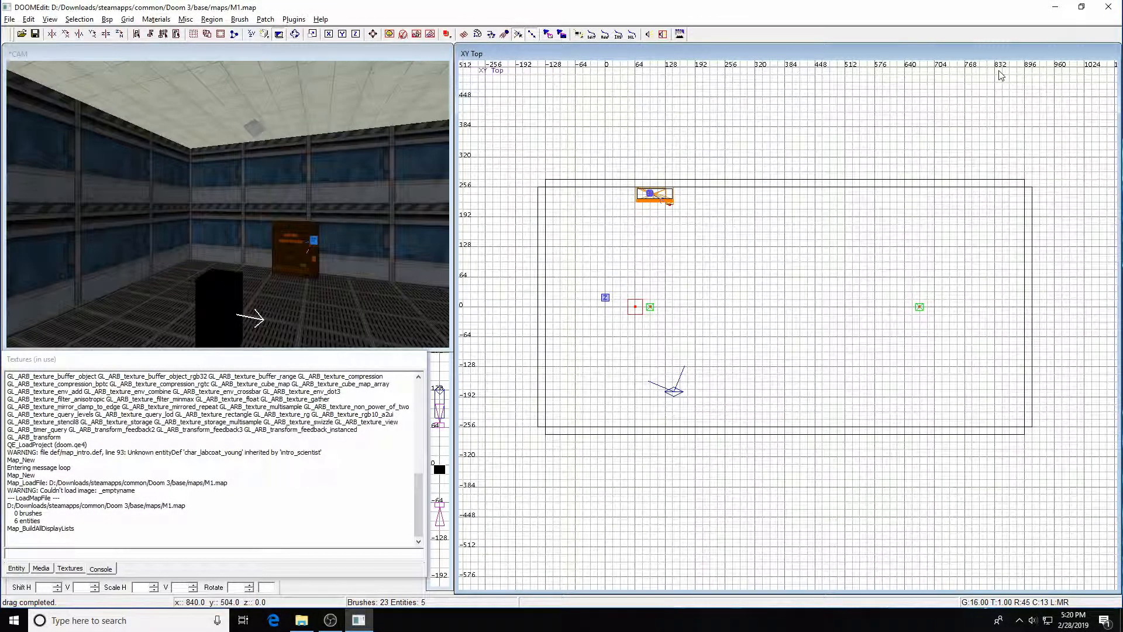
pyautogui.press('Up')
pyautogui.press('c')
pyautogui.press('Up')
pyautogui.press('Up')
pyautogui.press('Right')
pyautogui.press('Right')
pyautogui.press('Right')
pyautogui.press('Right')
pyautogui.press('Right')
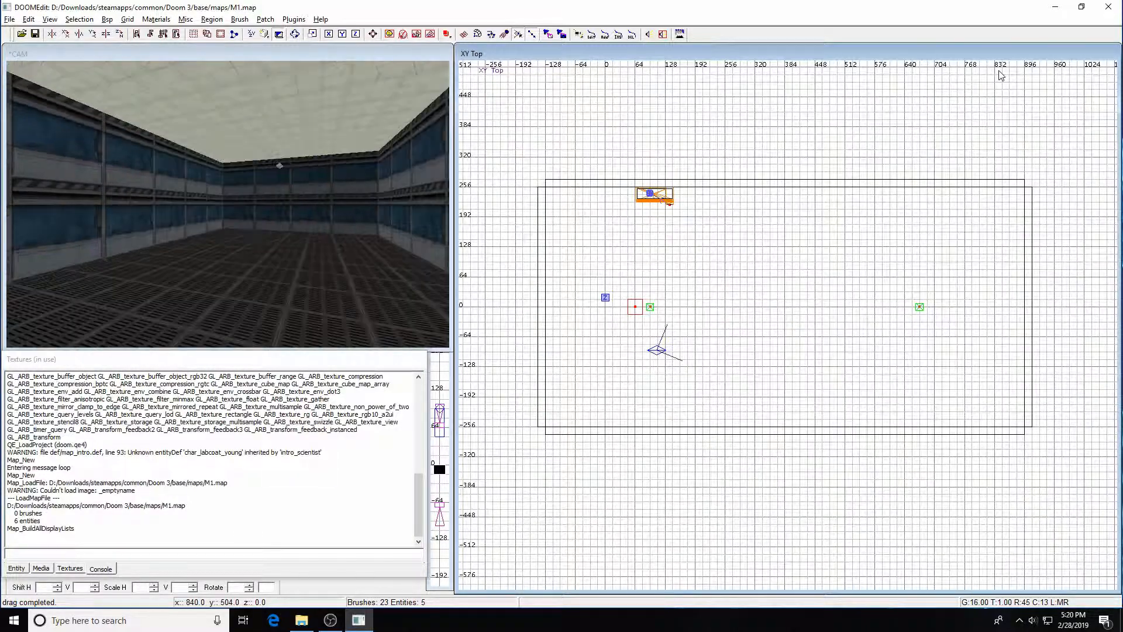
pyautogui.press('Up')
pyautogui.press('Up')
pyautogui.press('Up')
pyautogui.press('Left')
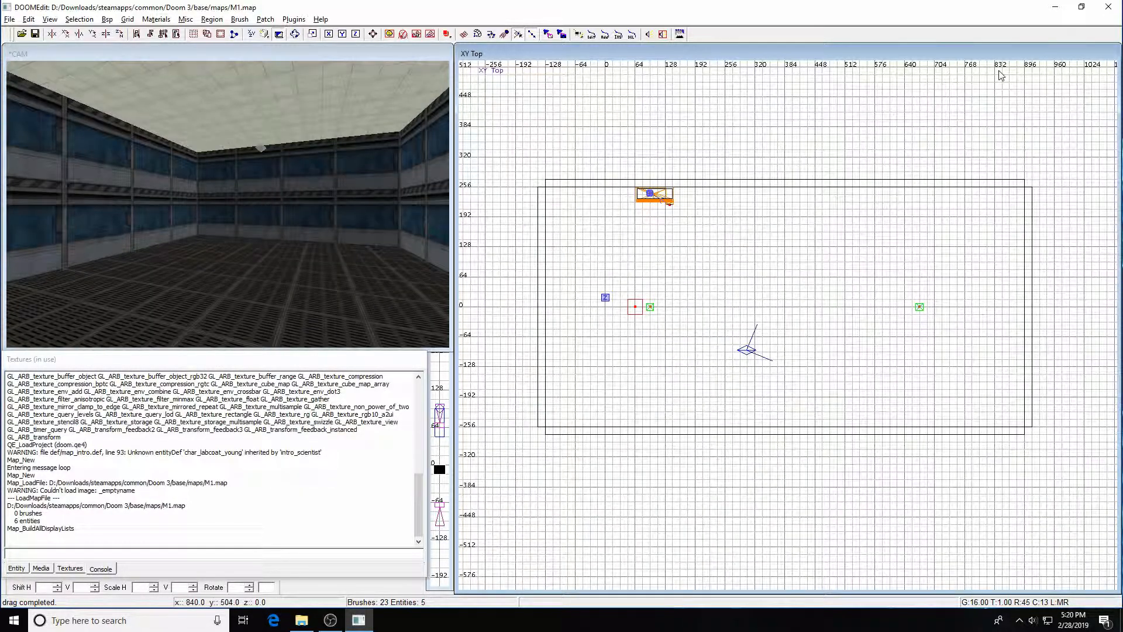
pyautogui.moveTo(747, 357); pyautogui.dragTo(692, 351, button='right')
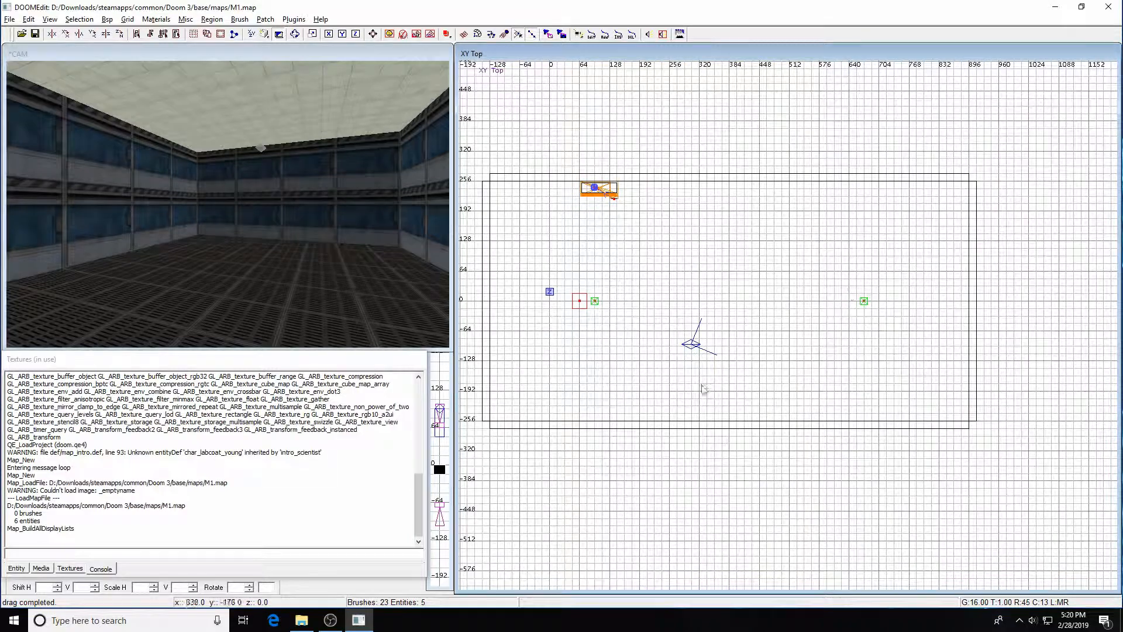
# Draw a caulk brush 512 by 256 units against the room's north-east corner, starting at x 384
pyautogui.click(40, 568)
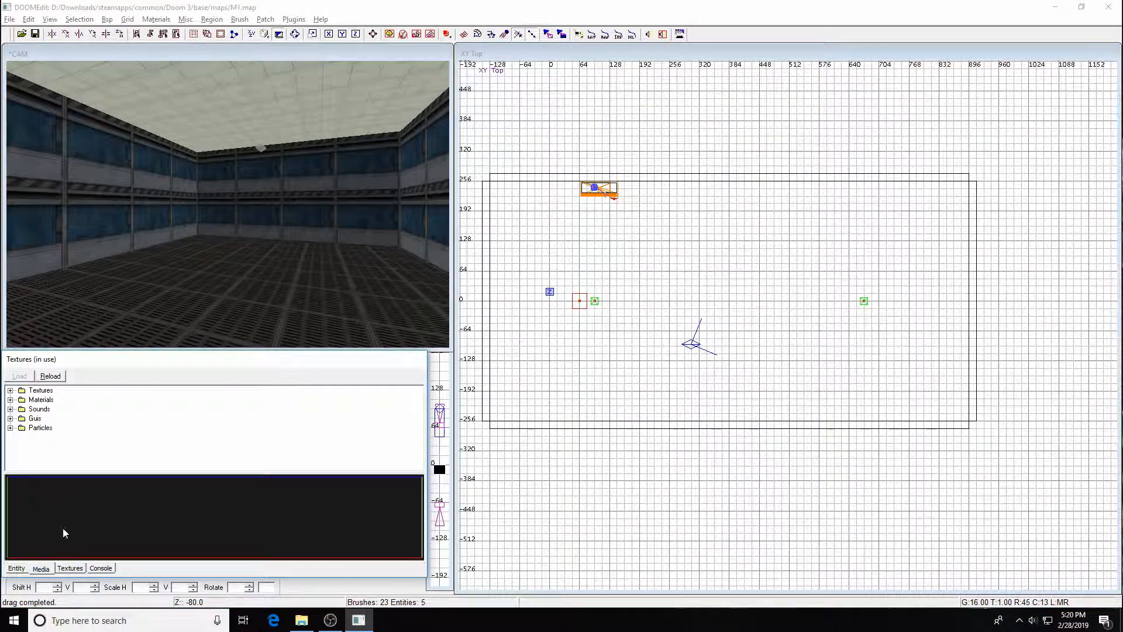
pyautogui.click(69, 570)
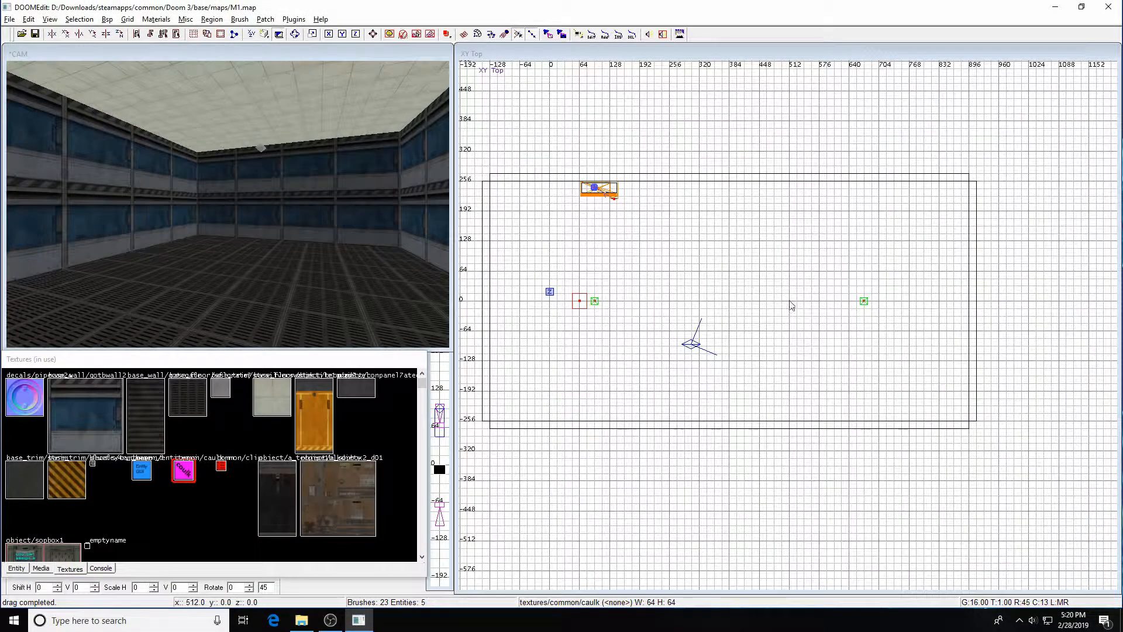
pyautogui.moveTo(795, 300); pyautogui.dragTo(726, 245, button='right')
pyautogui.moveTo(707, 156)
pyautogui.mouseDown()
pyautogui.moveTo(800, 227)
pyautogui.moveTo(931, 285)
pyautogui.moveTo(949, 281)
pyautogui.mouseUp()
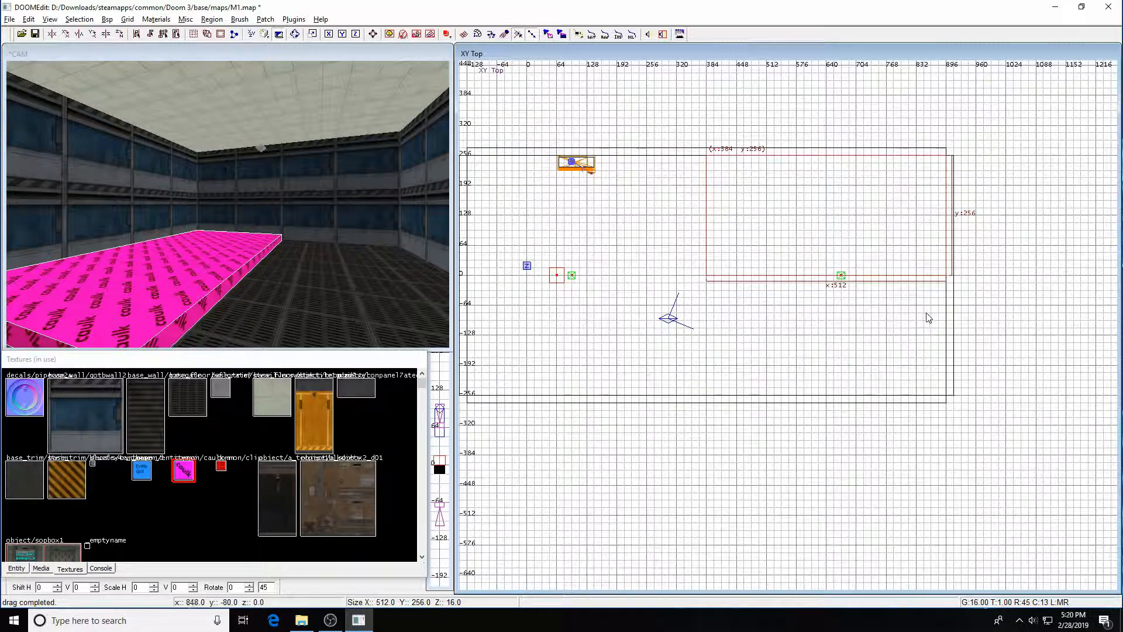
# Raise the new caulk brush to 128 units high and deselect it
pyautogui.hotkey('ctrl', 'Tab')
pyautogui.moveTo(886, 307); pyautogui.dragTo(886, 258)
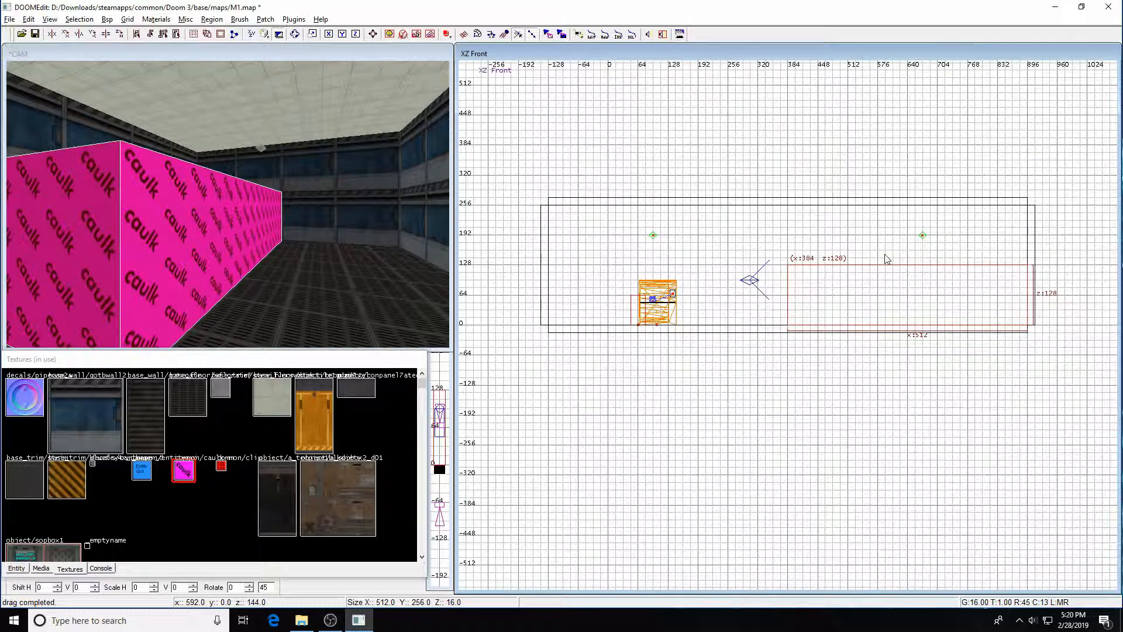
pyautogui.hotkey('ctrl', 'Tab')
pyautogui.press('Left')
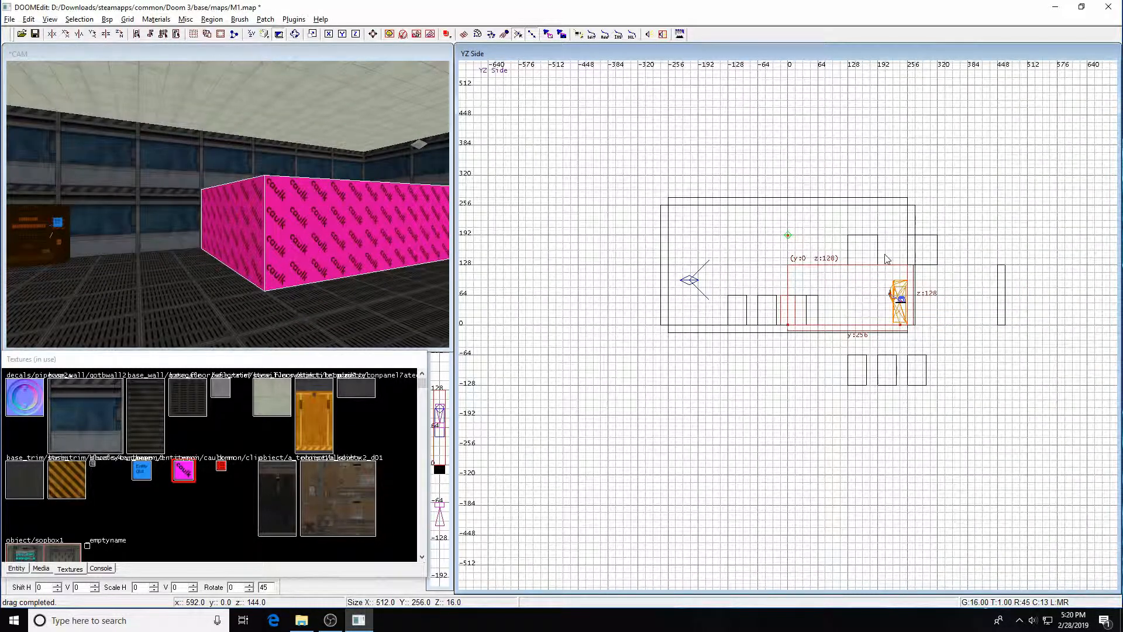
pyautogui.press('Escape')
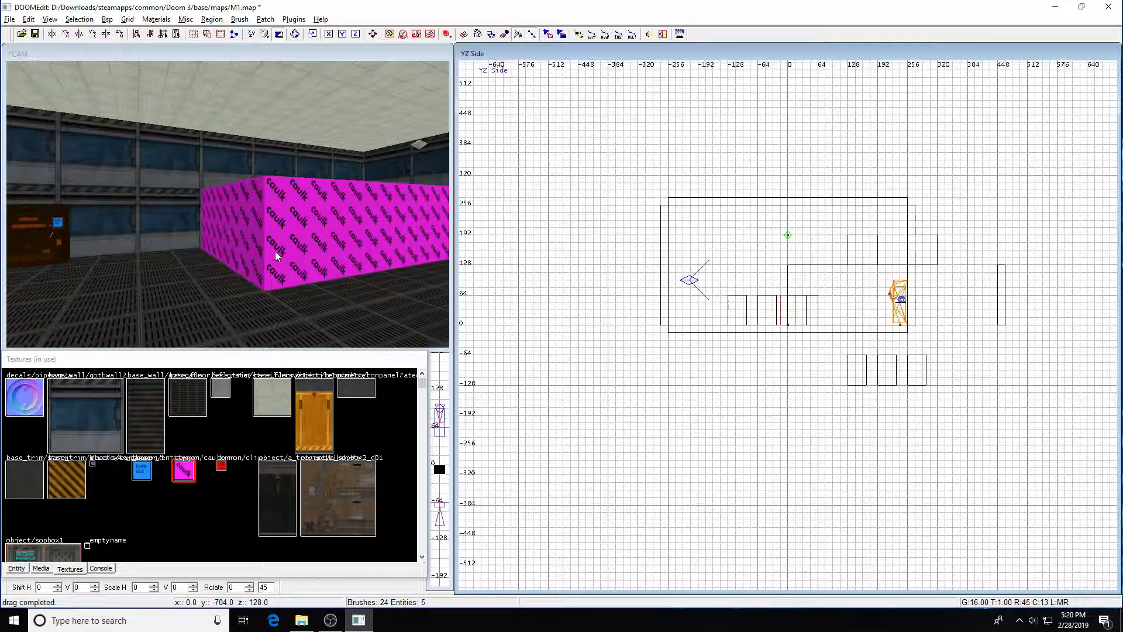
# Apply the gotbwall2 texture copied from the room's wall to the block's exposed side faces
pyautogui.keyDown('ctrl'); pyautogui.keyDown('shift'); pyautogui.click(252, 212); pyautogui.keyUp('shift'); pyautogui.keyUp('ctrl')
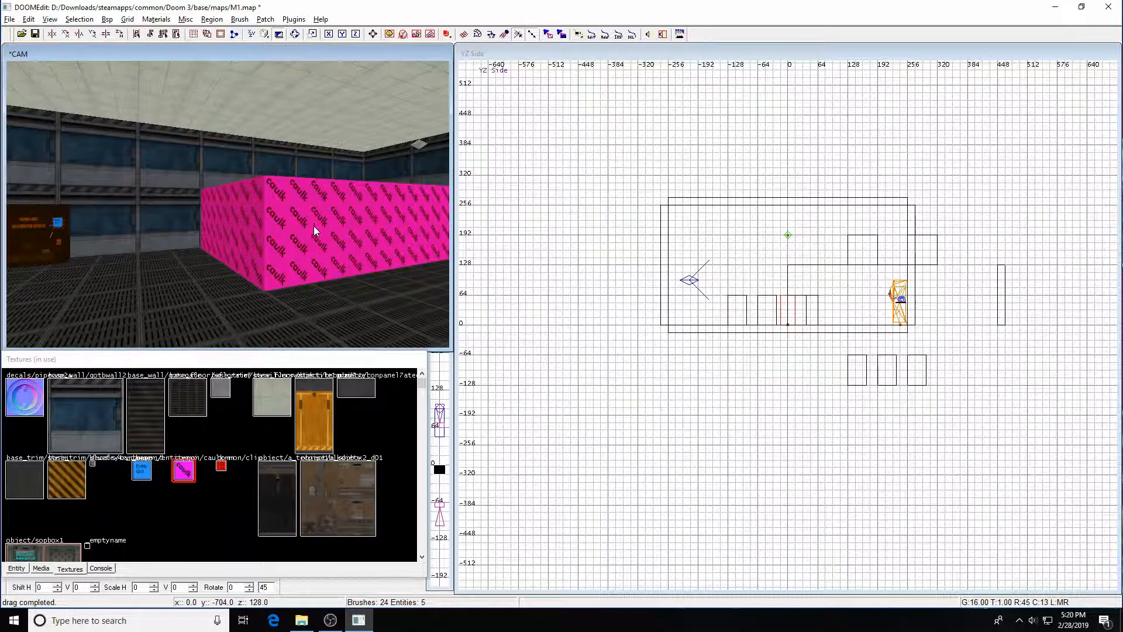
pyautogui.middleClick(147, 217)
pyautogui.press('Escape')
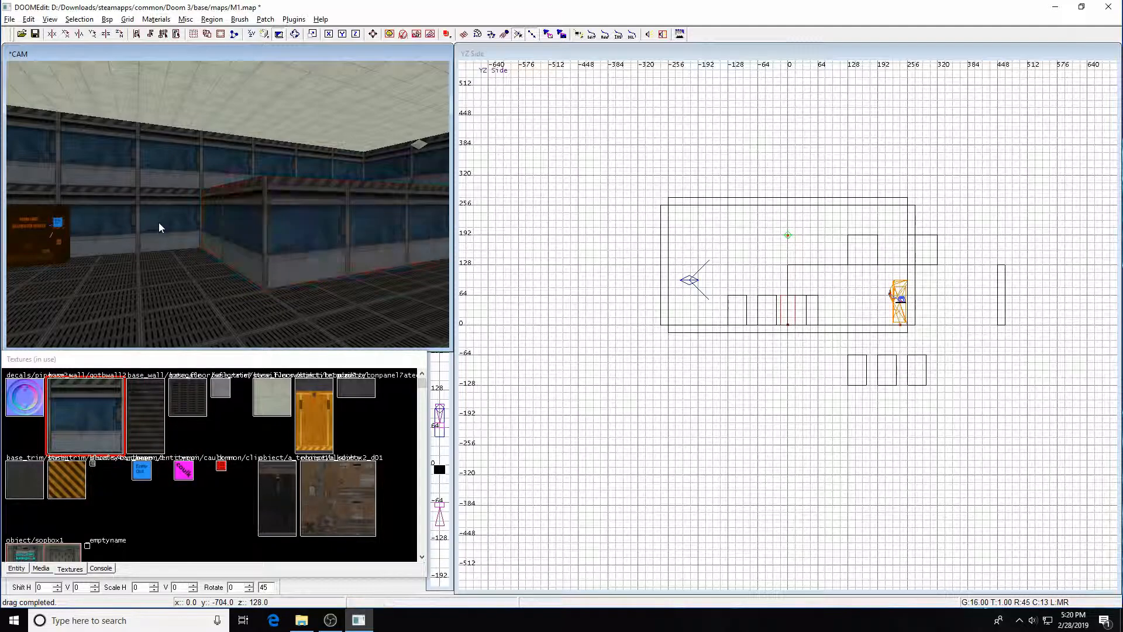
pyautogui.press('Right')
pyautogui.press('s')
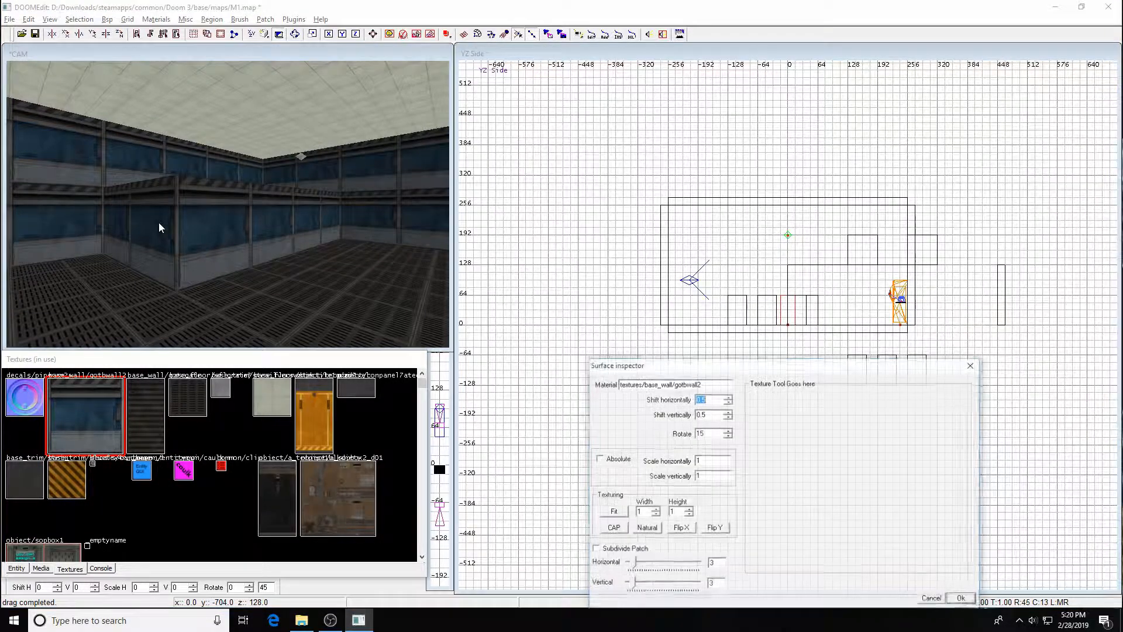
pyautogui.click(937, 603)
# Cover the block's top face with the grated floor texture copied from the room's floor
pyautogui.press('d')
pyautogui.press('d')
pyautogui.press('d')
pyautogui.press('Up')
pyautogui.press('Up')
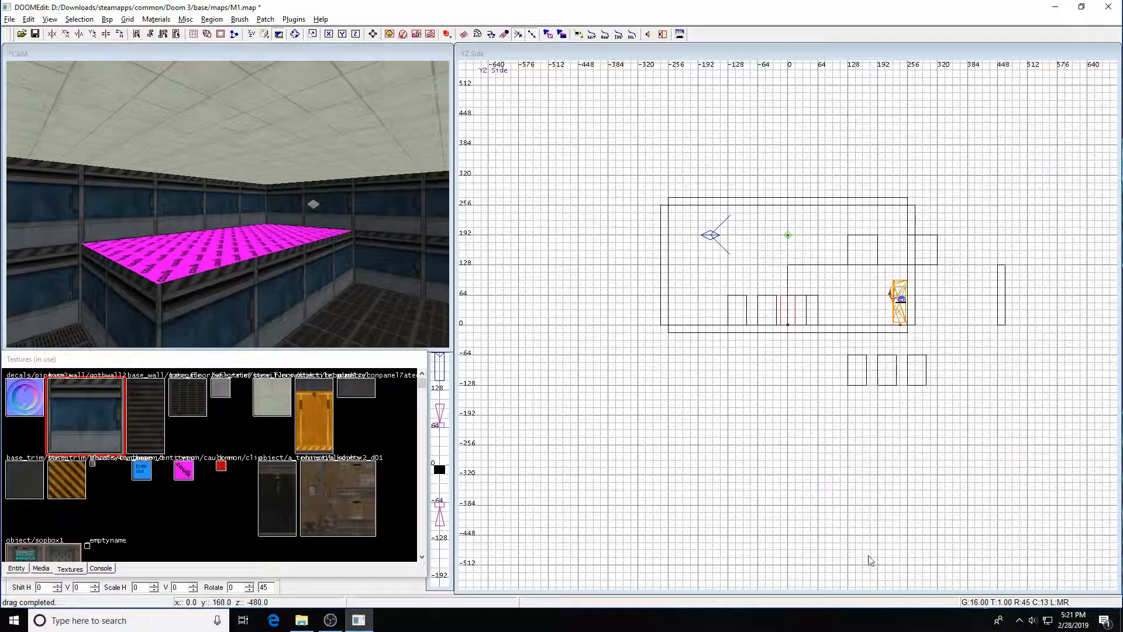
pyautogui.keyDown('ctrl'); pyautogui.keyDown('shift'); pyautogui.click(255, 251); pyautogui.keyUp('shift'); pyautogui.keyUp('ctrl')
pyautogui.middleClick(366, 317)
pyautogui.press('Escape')
# Inspect the textured block in the 3D view from above and from floor level on all exposed sides
pyautogui.press('Up')
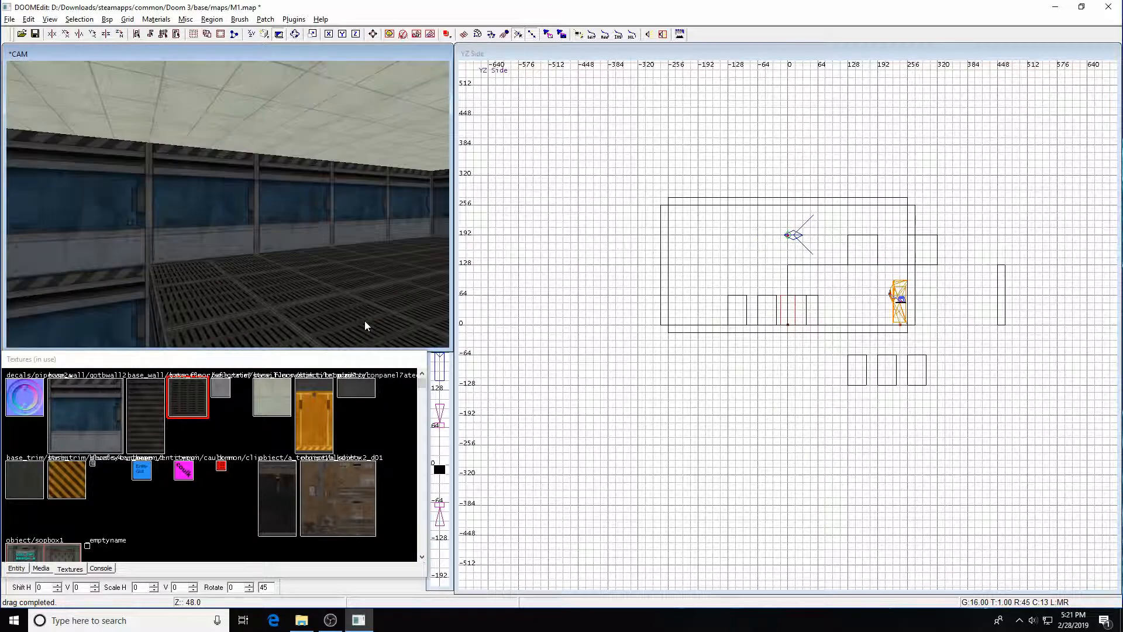
pyautogui.press('Up')
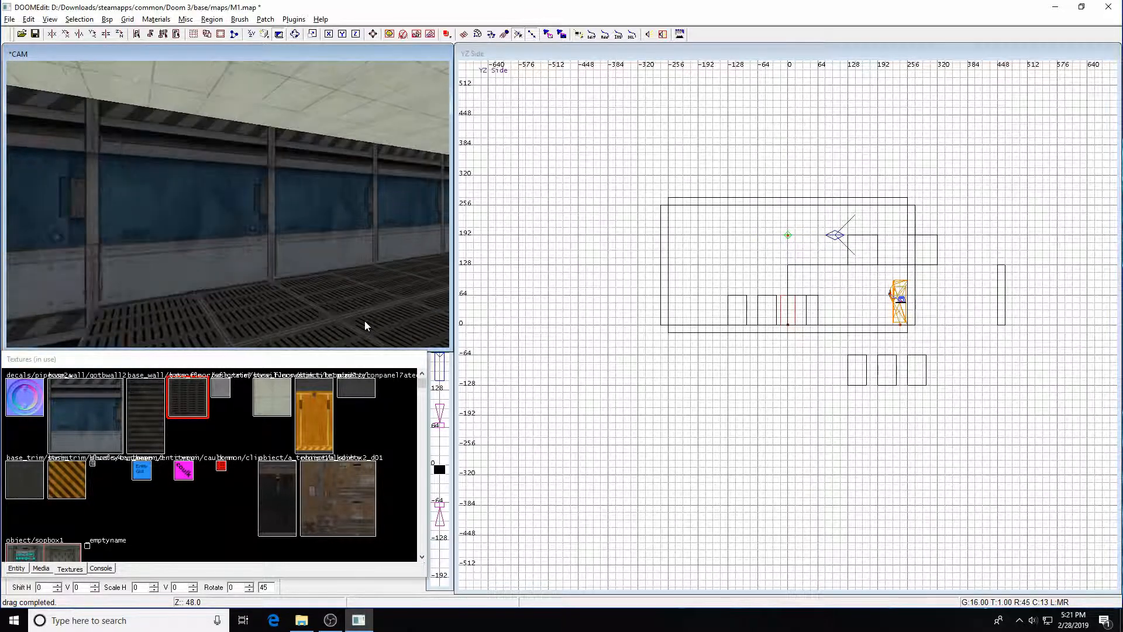
pyautogui.press('Right')
pyautogui.press('Up')
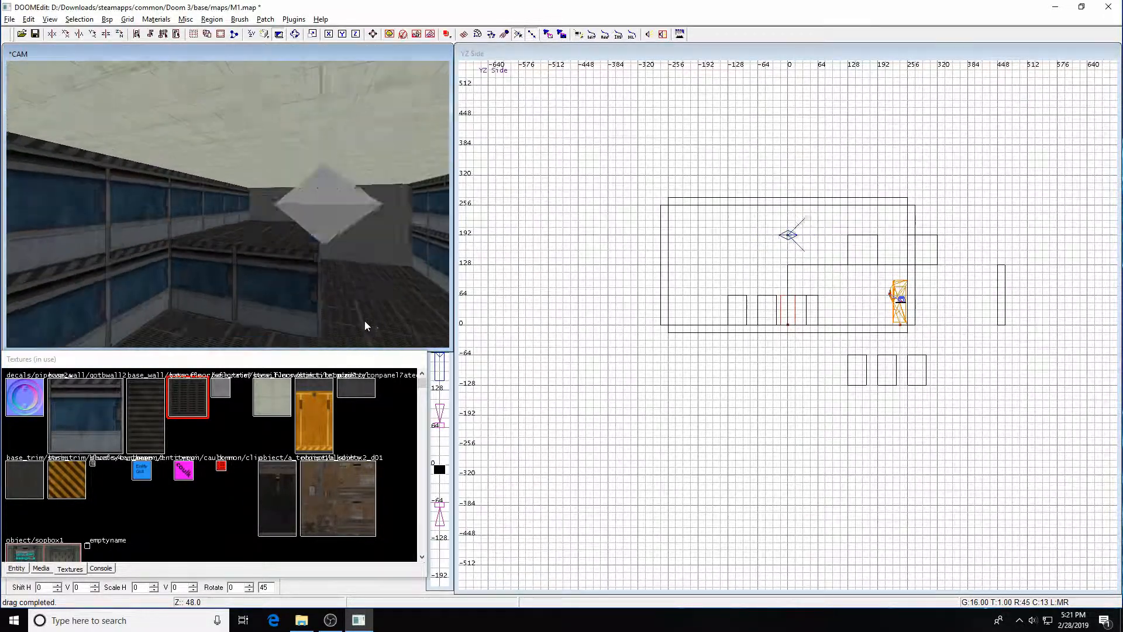
pyautogui.press('Left')
pyautogui.press('Left')
pyautogui.press('Left')
pyautogui.press('Right')
pyautogui.press('c')
pyautogui.press('c')
pyautogui.press('c')
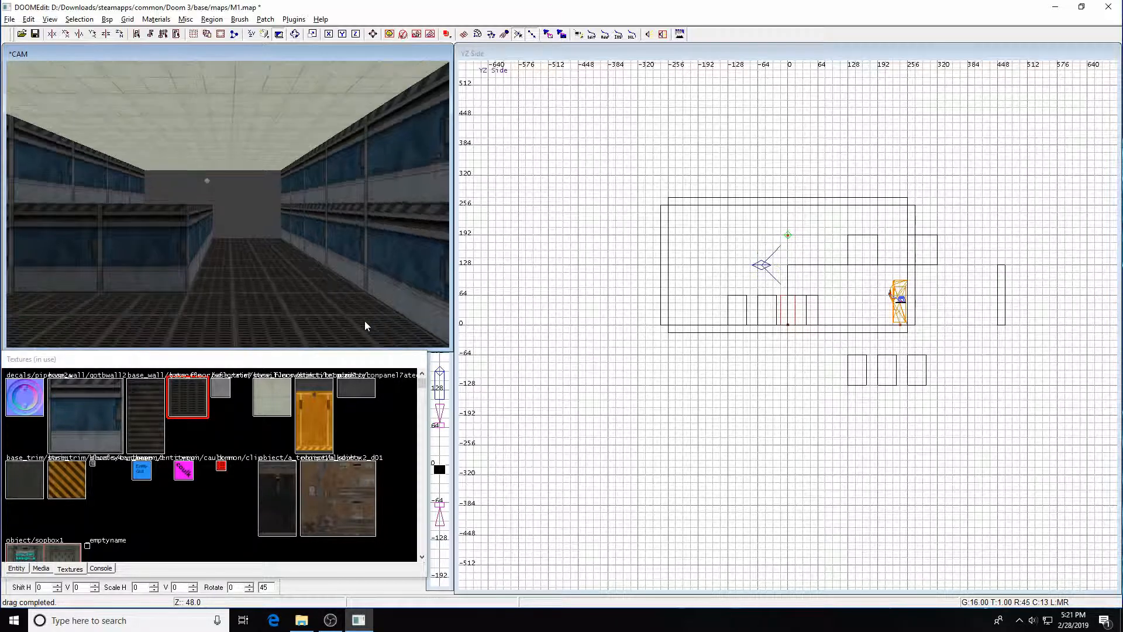
pyautogui.press('Right')
pyautogui.press('Up')
pyautogui.press('Up')
pyautogui.press('Left')
pyautogui.press('Left')
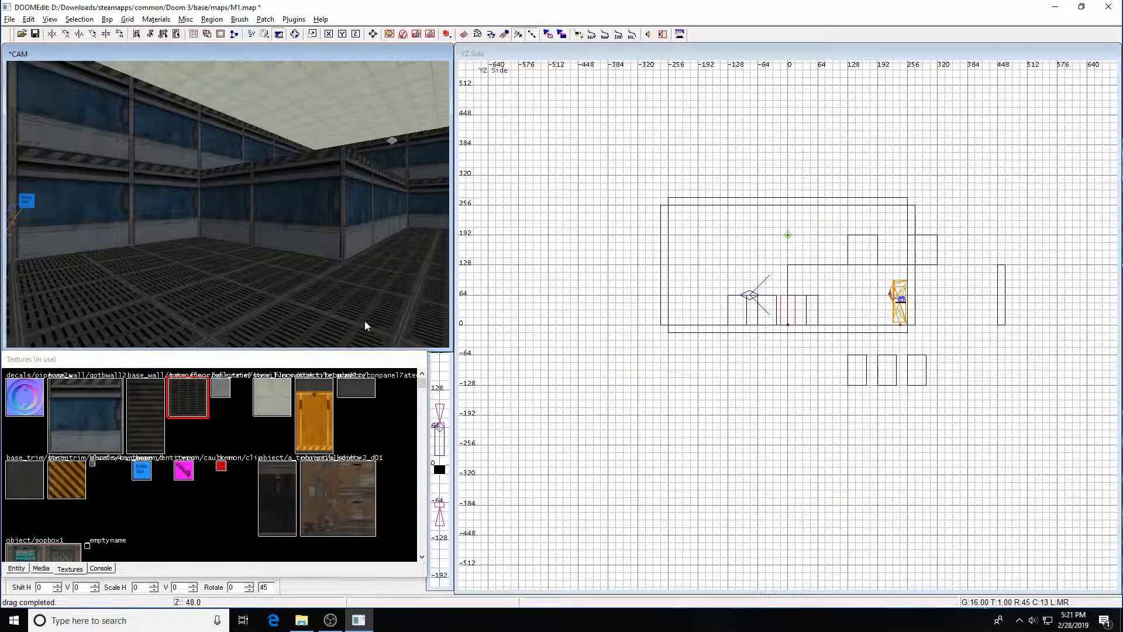
pyautogui.press('c')
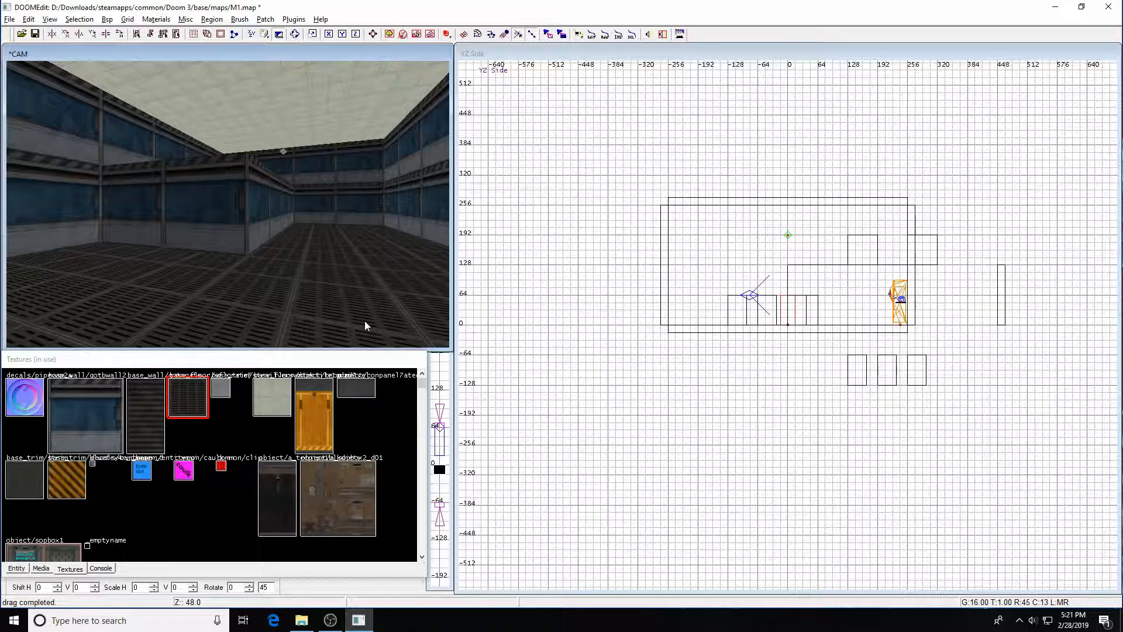
pyautogui.press('Right')
pyautogui.press('Up')
pyautogui.press('Up')
pyautogui.press('Up')
pyautogui.press('Left')
pyautogui.press('Left')
pyautogui.press('Down')
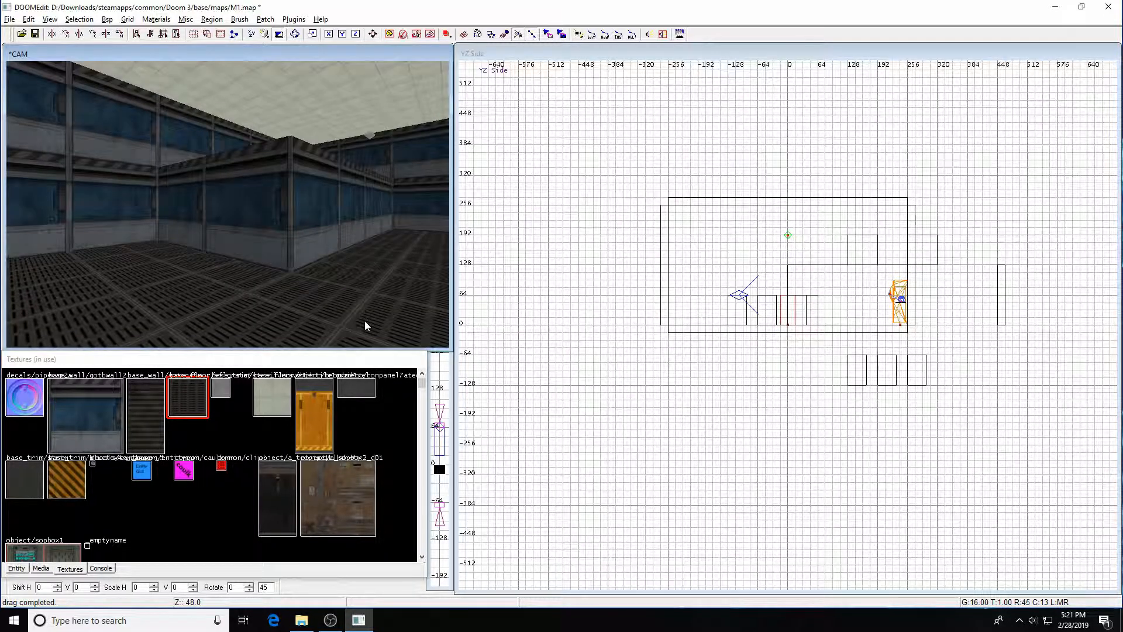
pyautogui.press('Left')
pyautogui.press('Right')
# Make caulk the current texture and show the raised block selected in the top view
pyautogui.click(184, 470)
pyautogui.moveTo(649, 404); pyautogui.dragTo(610, 382, button='right')
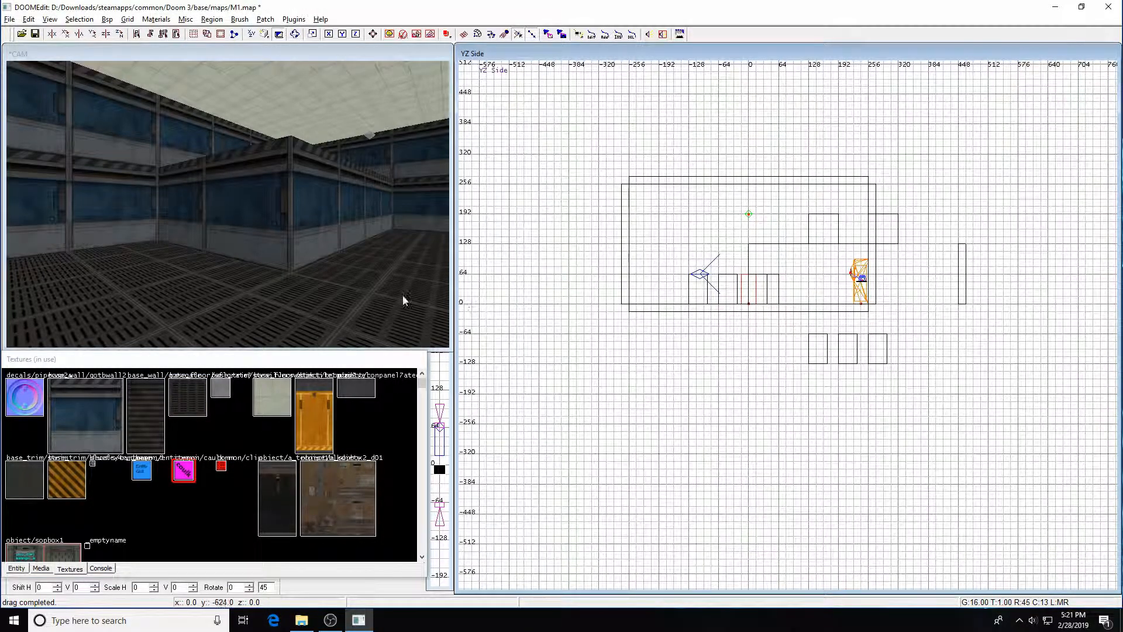
pyautogui.keyDown('shift'); pyautogui.click(306, 222); pyautogui.keyUp('shift')
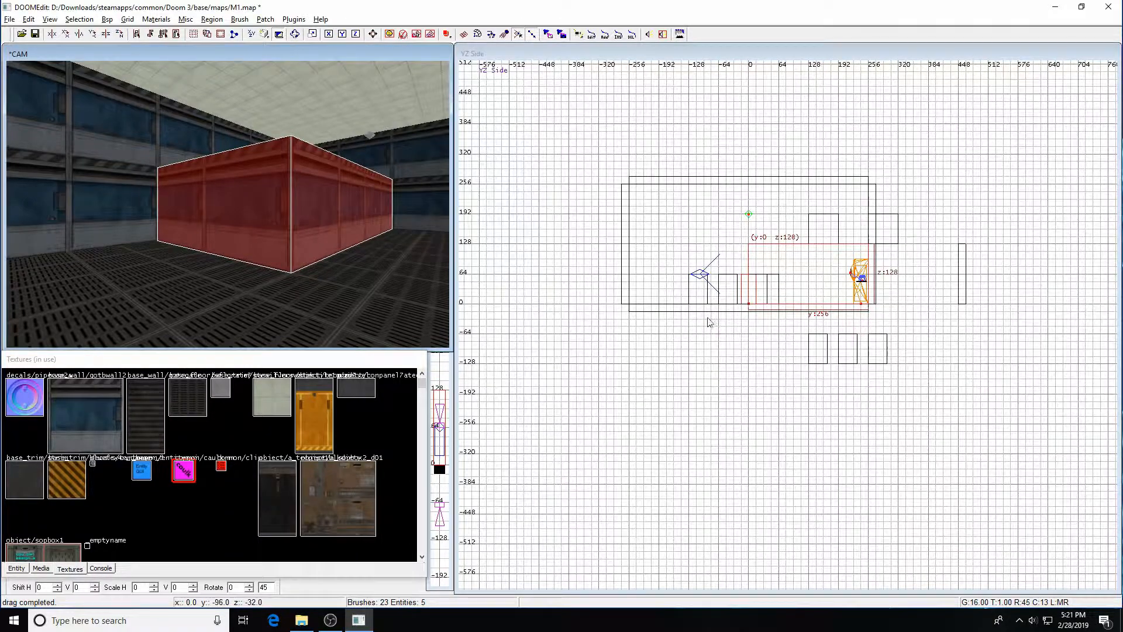
pyautogui.hotkey('ctrl', 'Tab')
pyautogui.hotkey('ctrl', 'Tab')
pyautogui.hotkey('ctrl', 'Tab')
pyautogui.hotkey('ctrl', 'Tab')
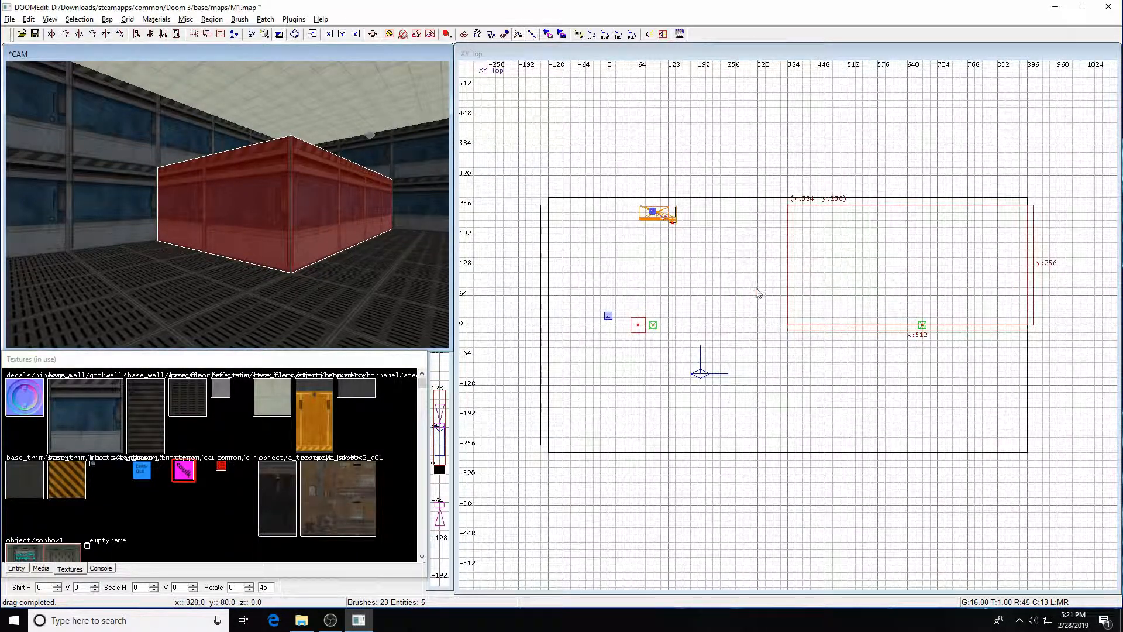
pyautogui.moveTo(672, 269); pyautogui.dragTo(759, 316)
pyautogui.hotkey('ctrl', 'z')
pyautogui.press('Escape')
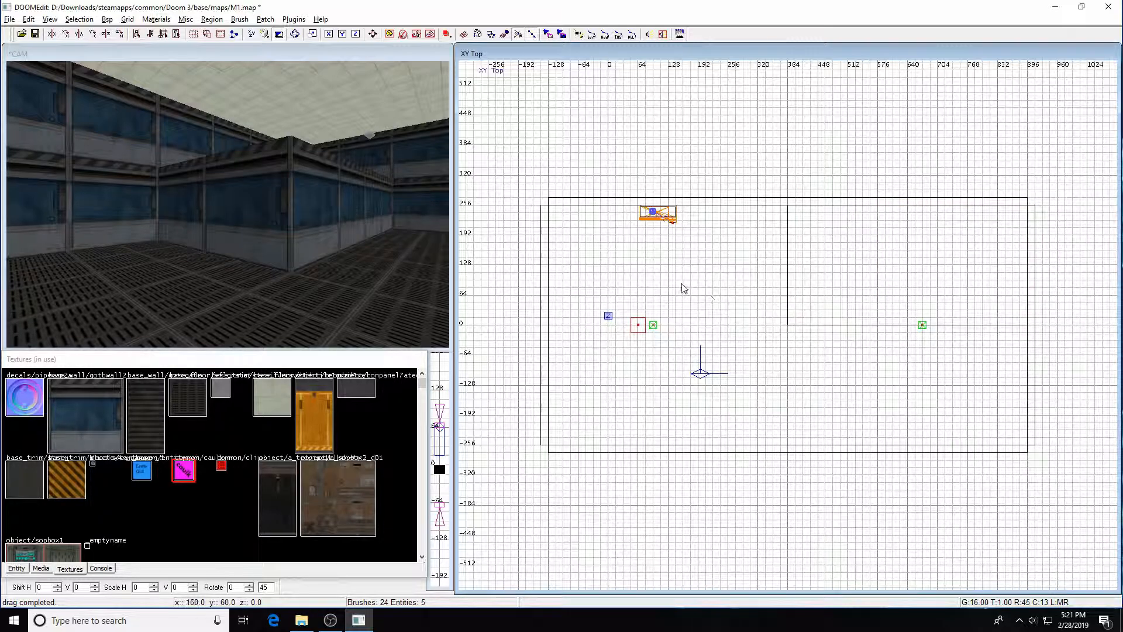
# Draw a caulk brush 256 by 128 units and 128 high, adjoining the west side of the raised block
pyautogui.moveTo(673, 272)
pyautogui.mouseDown()
pyautogui.moveTo(728, 318)
pyautogui.moveTo(795, 326)
pyautogui.mouseUp()
pyautogui.hotkey('ctrl', 'Tab')
pyautogui.hotkey('ctrl', 'Tab')
pyautogui.hotkey('ctrl', 'Tab')
pyautogui.hotkey('ctrl', 'Tab')
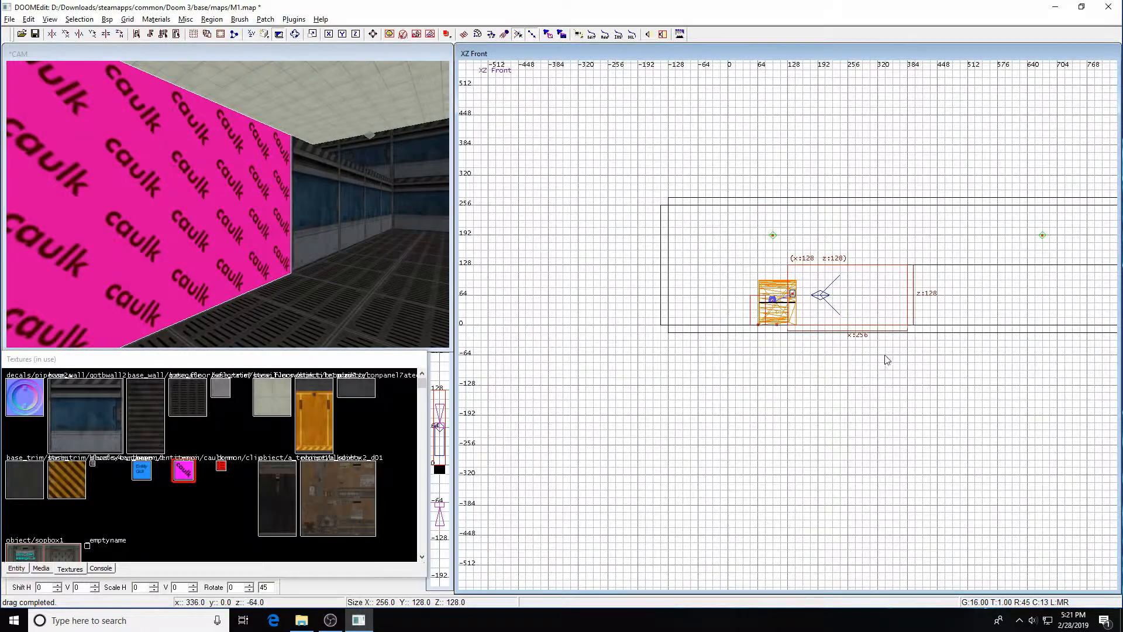
# Isolate the new 256-unit caulk brush by inverting the selection and hiding everything else, and reselect it
pyautogui.scroll(3, 880, 358)
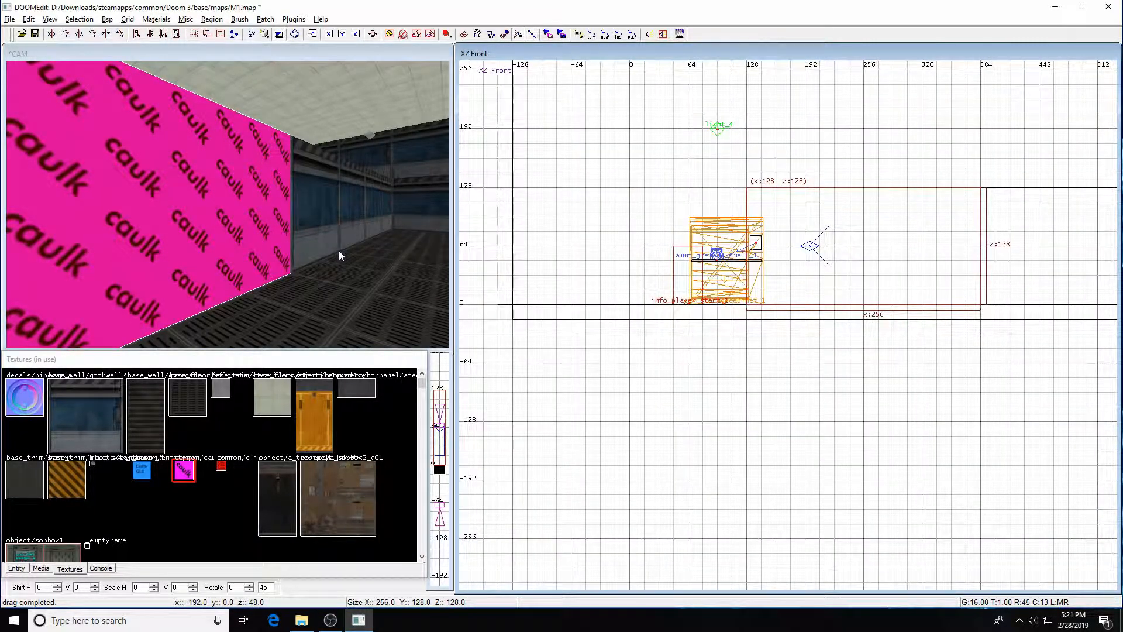
pyautogui.press('i')
pyautogui.press('h')
pyautogui.keyDown('shift'); pyautogui.click(802, 270); pyautogui.keyUp('shift')
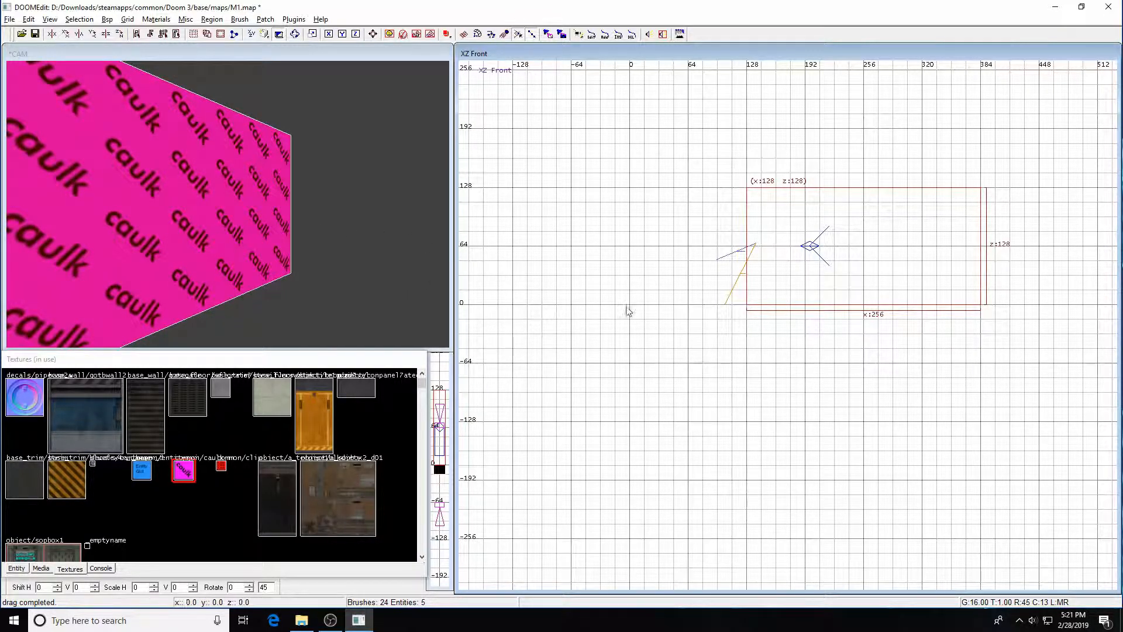
# Clip the caulk brush diagonally from its lower west corner to its upper east corner into a ramp, and unhide the rest of the map
pyautogui.click(747, 303)
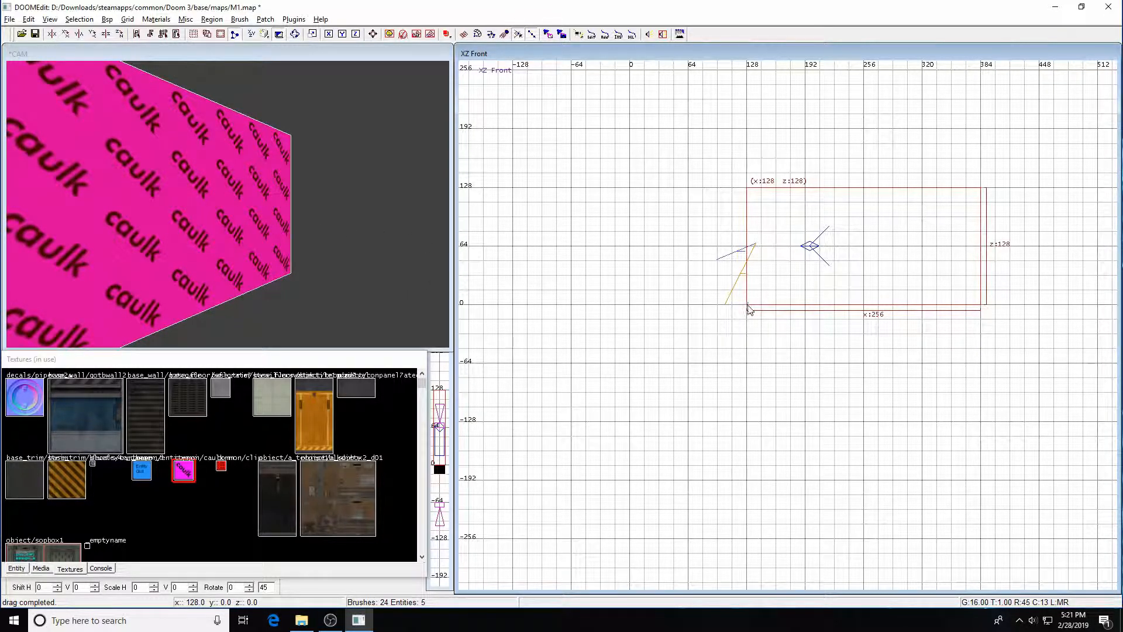
pyautogui.click(982, 187)
pyautogui.press('Return')
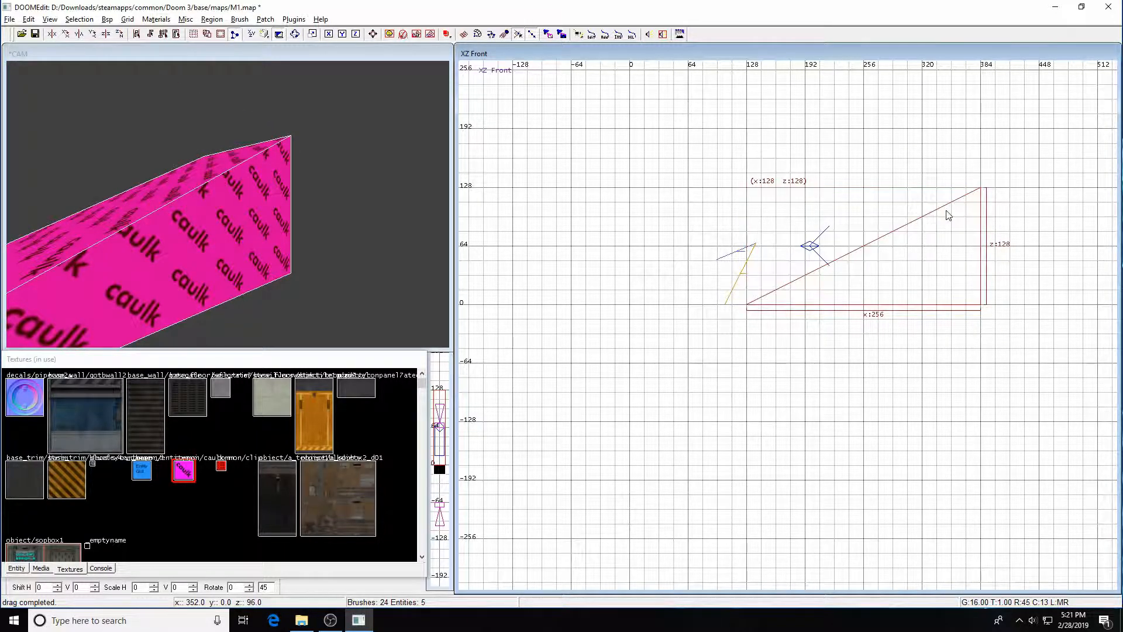
pyautogui.hotkey('shift', 'h')
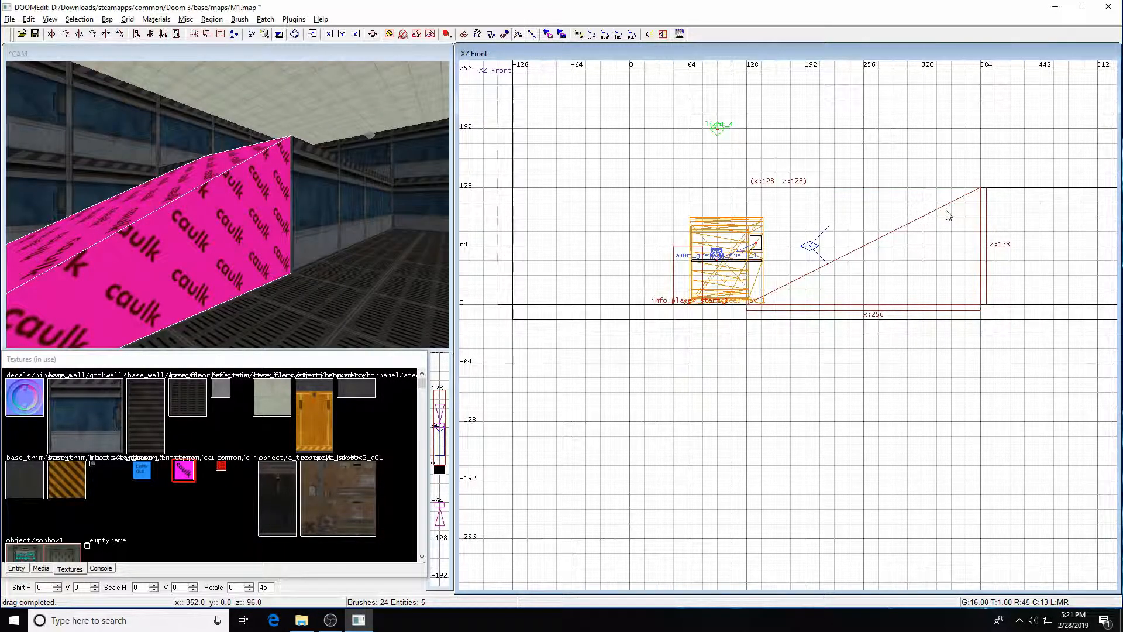
pyautogui.press('Down')
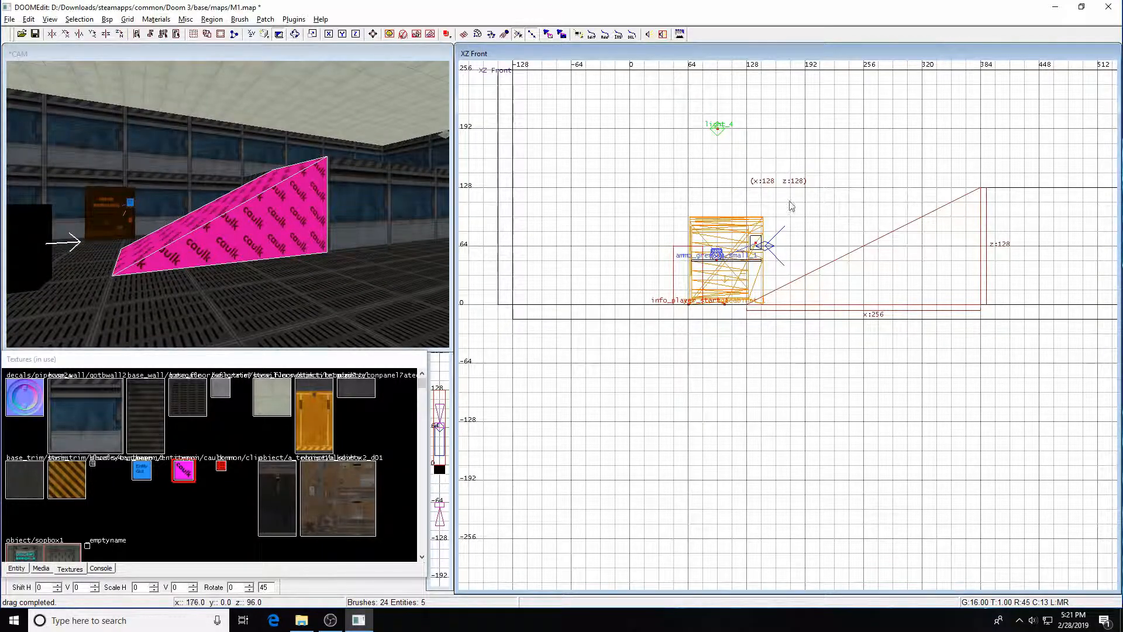
# Apply the floor grating texture to the sloped face and visible side face of the caulk ramp
pyautogui.keyDown('ctrl'); pyautogui.keyDown('shift'); pyautogui.click(256, 203); pyautogui.keyUp('shift'); pyautogui.keyUp('ctrl')
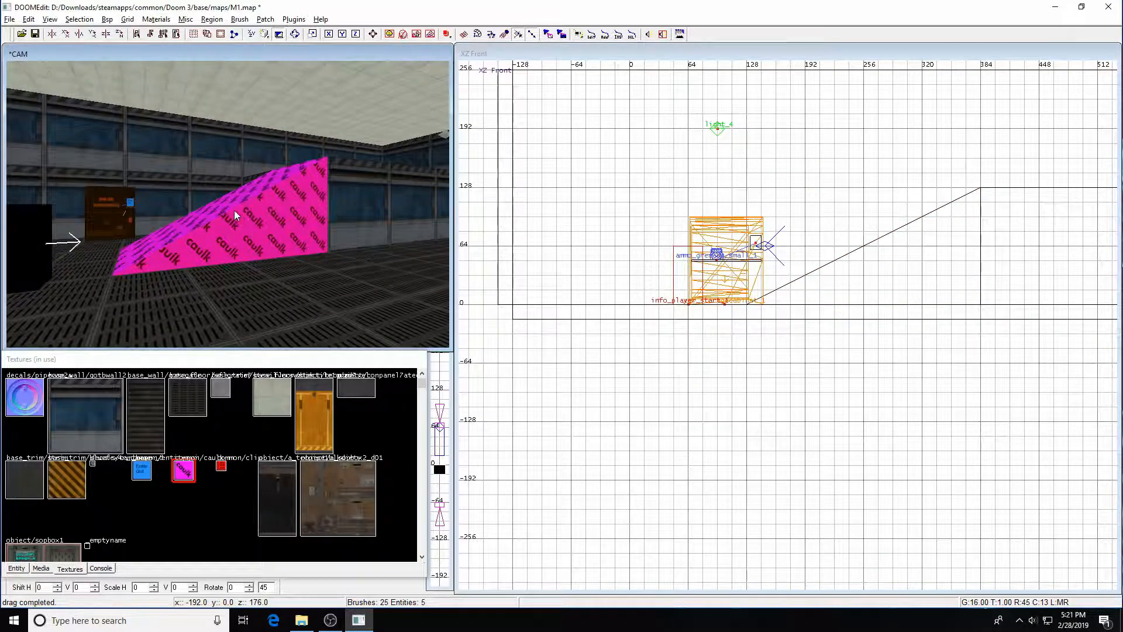
pyautogui.keyDown('ctrl'); pyautogui.keyDown('alt'); pyautogui.keyDown('shift'); pyautogui.click(228, 202); pyautogui.keyUp('shift'); pyautogui.keyUp('alt'); pyautogui.keyUp('ctrl')
pyautogui.middleClick(290, 276)
pyautogui.press('Escape')
# Inspect the textured ramp from closer up in the 3D view
pyautogui.press('Left')
pyautogui.press('Left')
pyautogui.press('Up')
pyautogui.press('Up')
pyautogui.press('Up')
pyautogui.press('Right')
pyautogui.press('Right')
pyautogui.press('Right')
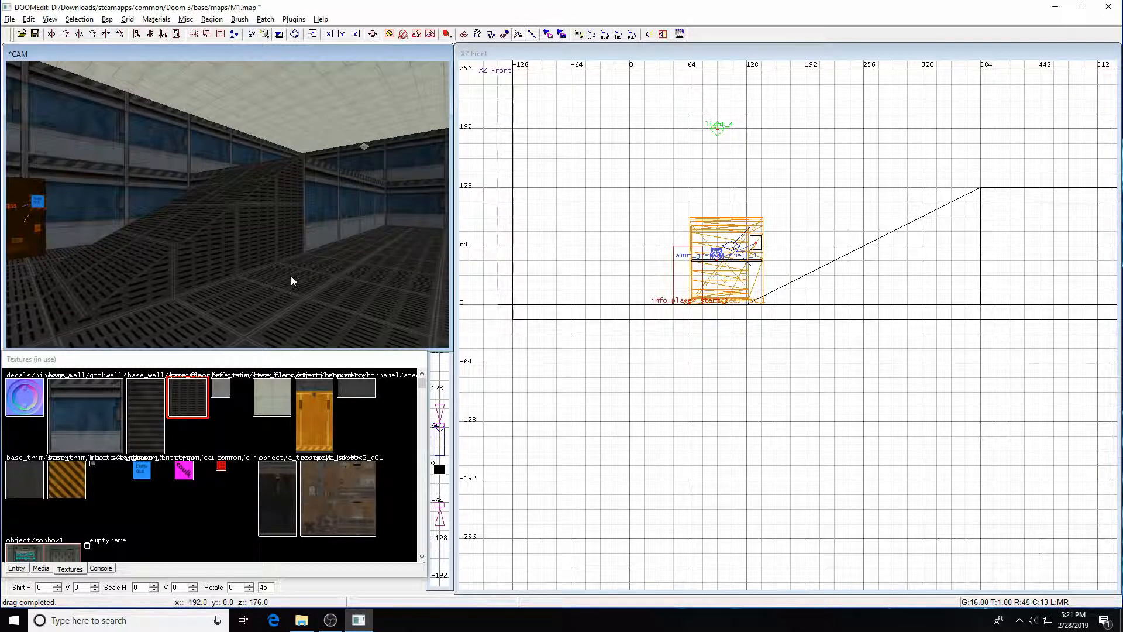
# Delete the whole ramp brush beside the raised block
pyautogui.keyDown('shift'); pyautogui.click(248, 222); pyautogui.keyUp('shift')
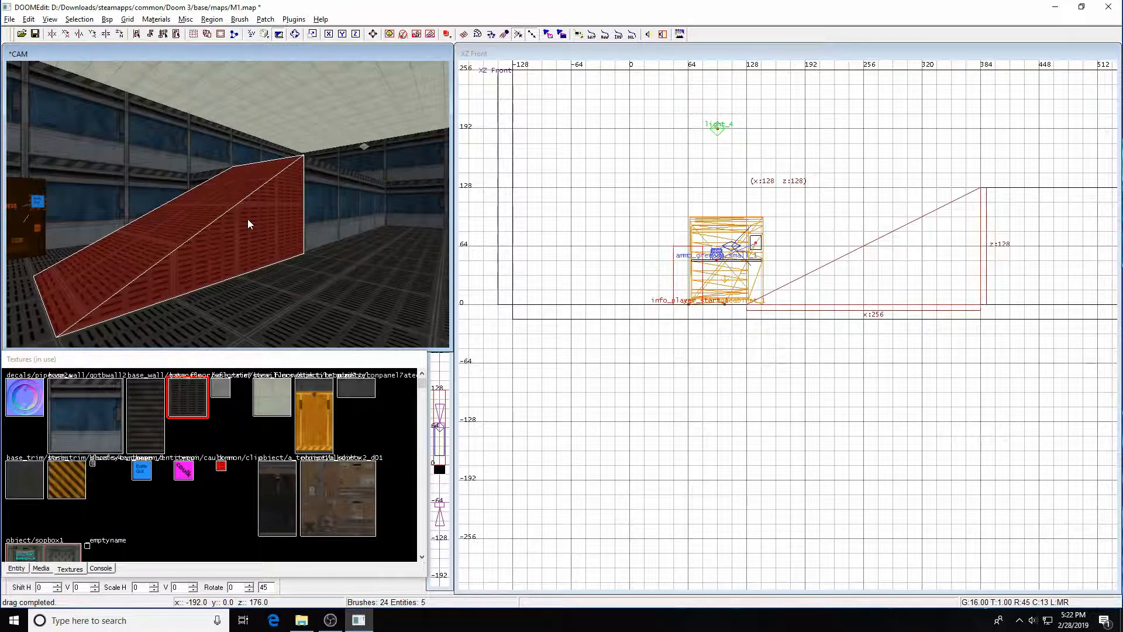
pyautogui.press('BackSpace')
pyautogui.press('Left')
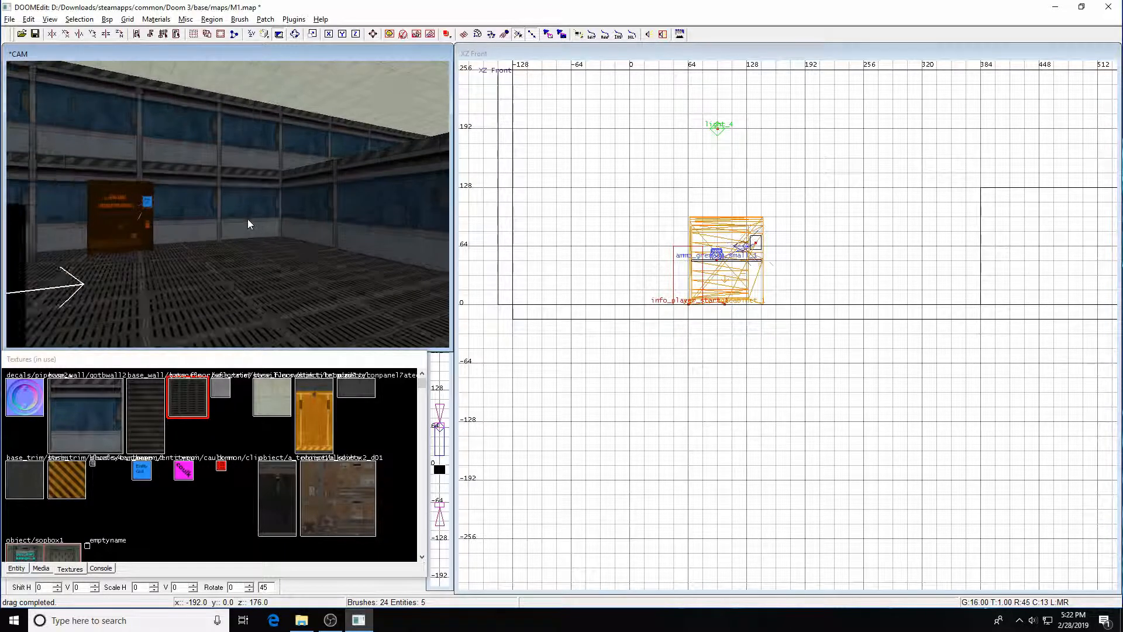
# Look around the room in the 3D view and examine the exposed walls and corner of the raised block
pyautogui.press('Up')
pyautogui.press('Right')
pyautogui.press('Right')
pyautogui.press('Up')
pyautogui.press('Up')
pyautogui.press('Up')
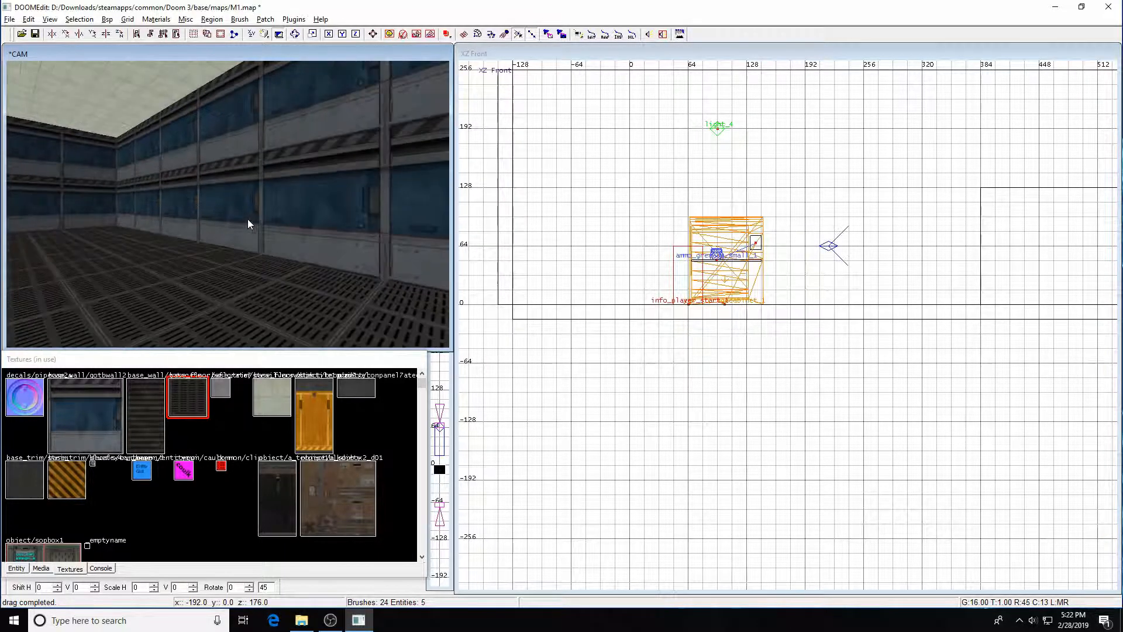
pyautogui.press('Left')
pyautogui.press('Left')
pyautogui.press('Left')
pyautogui.press('Left')
pyautogui.press('Up')
pyautogui.press('Right')
pyautogui.press('Down')
pyautogui.press('Down')
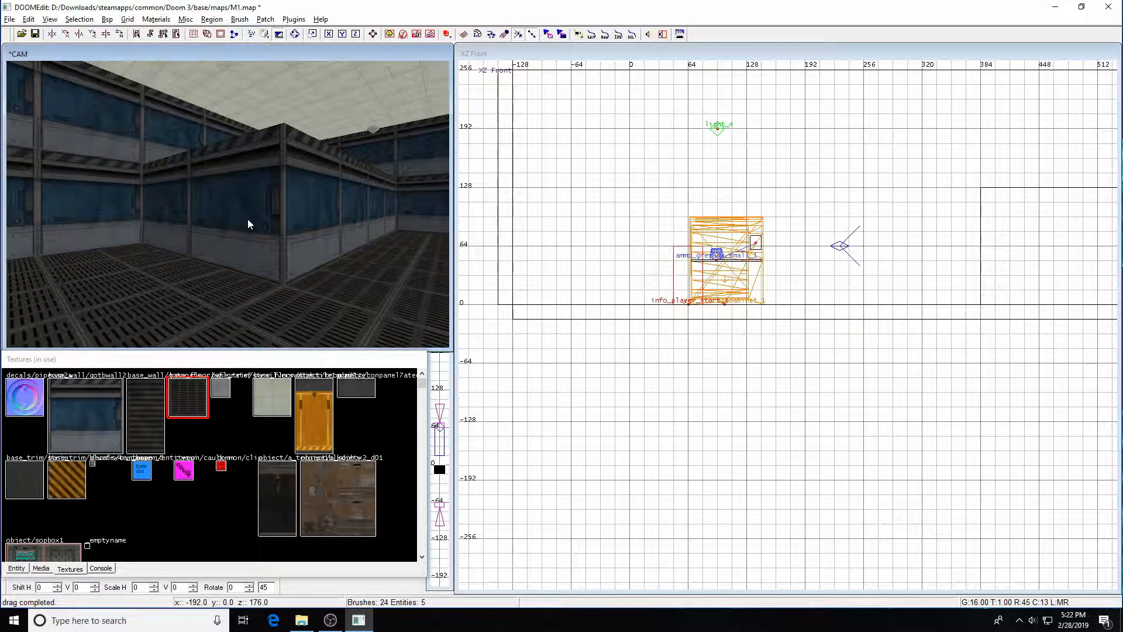
pyautogui.press('Left')
# Show the map from the top and make the ladder texture from textures/common the current one
pyautogui.moveTo(903, 244); pyautogui.dragTo(802, 237, button='right')
pyautogui.scroll(-1, 900, 235)
pyautogui.hotkey('ctrl', 'Tab')
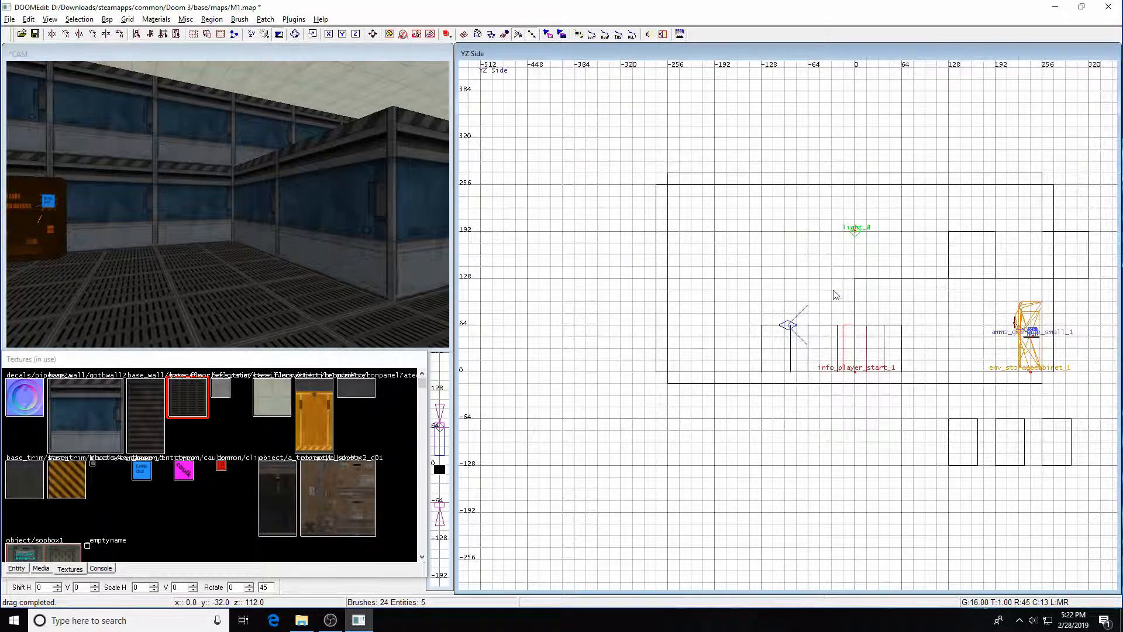
pyautogui.hotkey('ctrl', 'Tab')
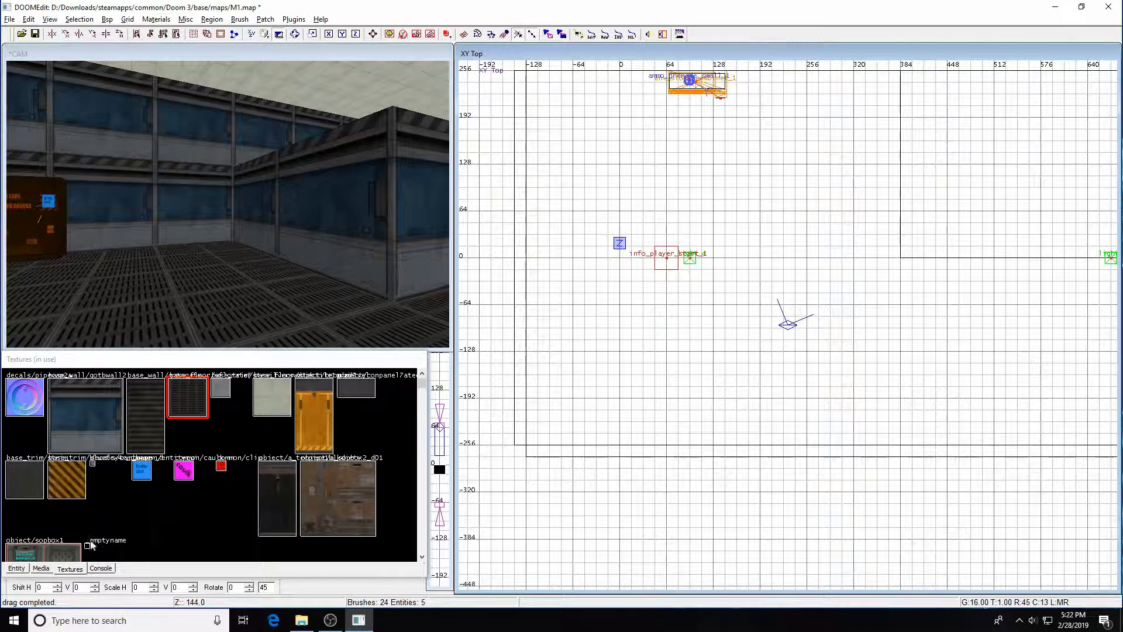
pyautogui.click(49, 569)
pyautogui.click(10, 390)
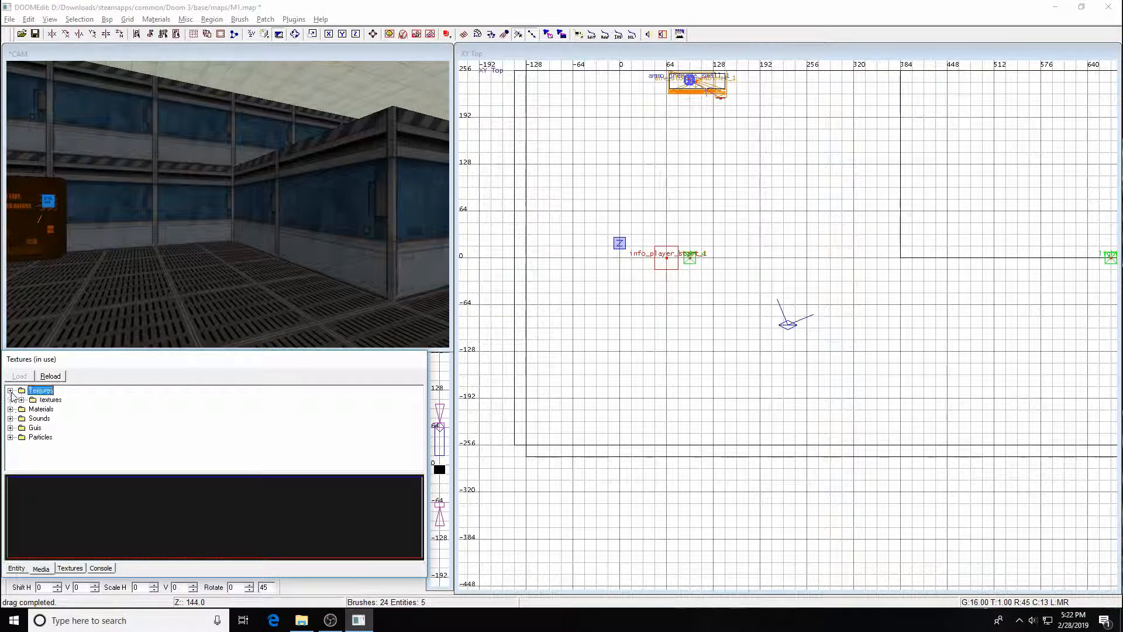
pyautogui.click(21, 400)
pyautogui.scroll(-2, 60, 420)
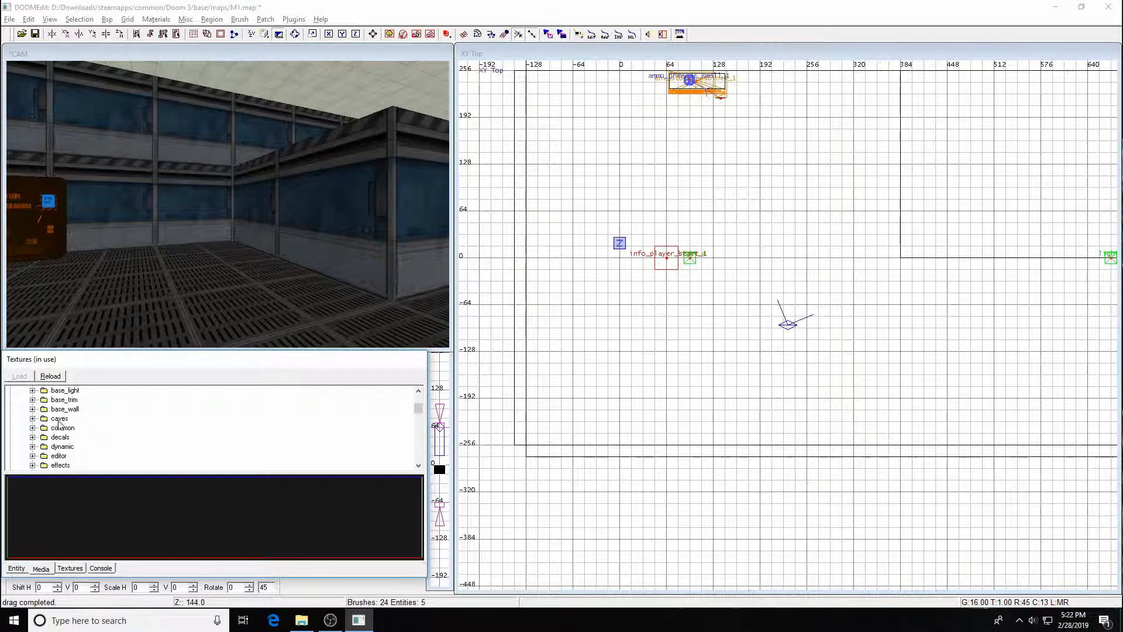
pyautogui.click(32, 427)
pyautogui.scroll(-5, 119, 431)
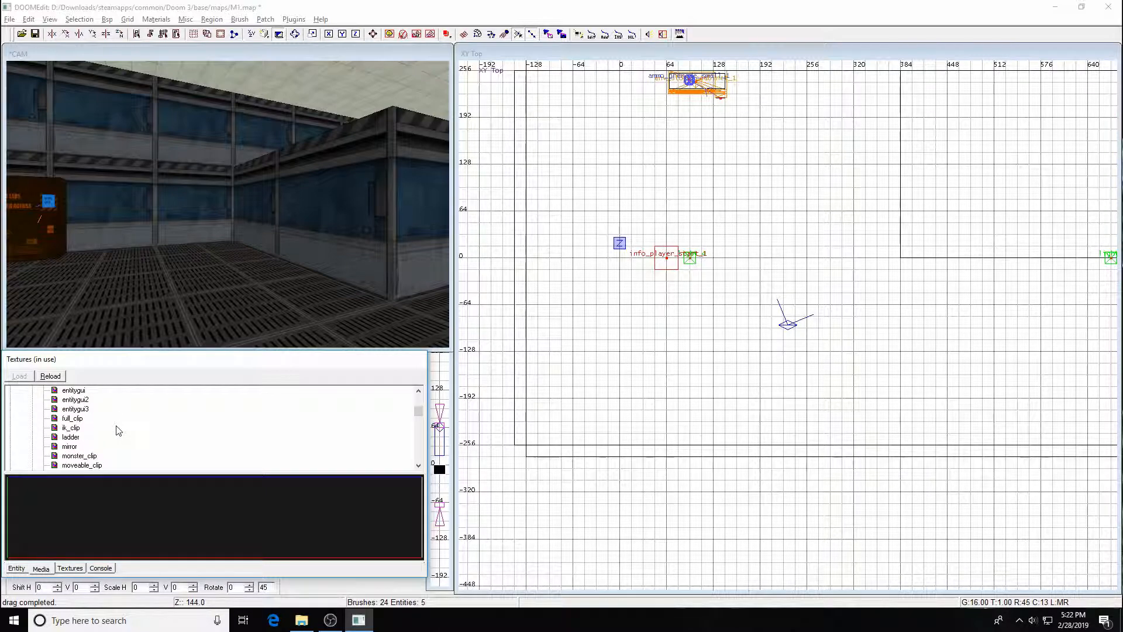
pyautogui.scroll(-2, 119, 431)
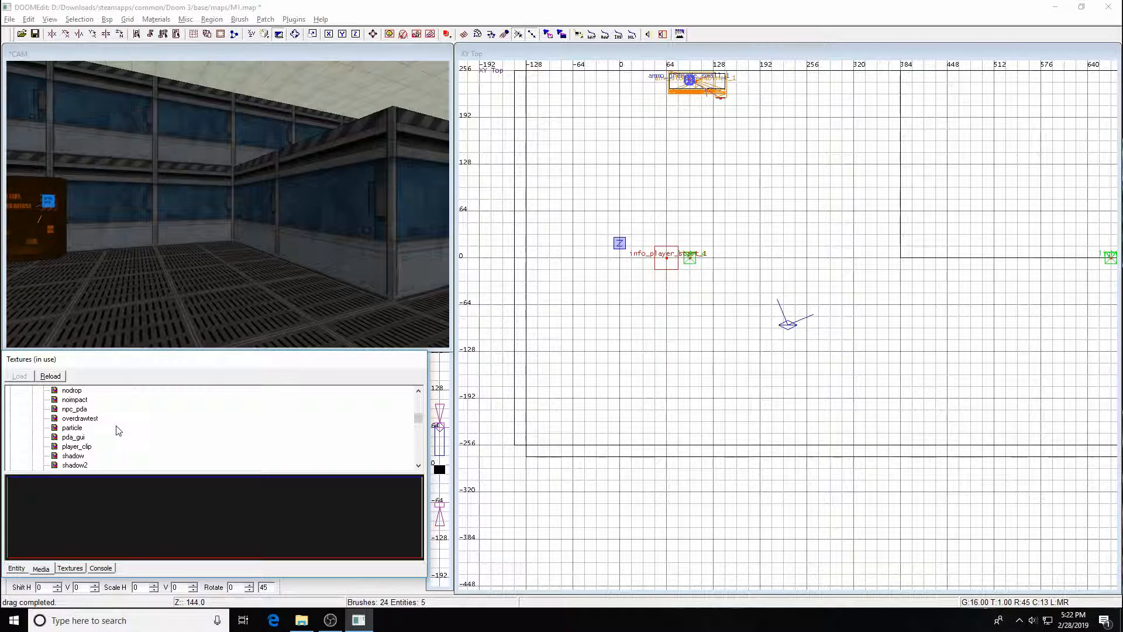
pyautogui.scroll(4, 111, 429)
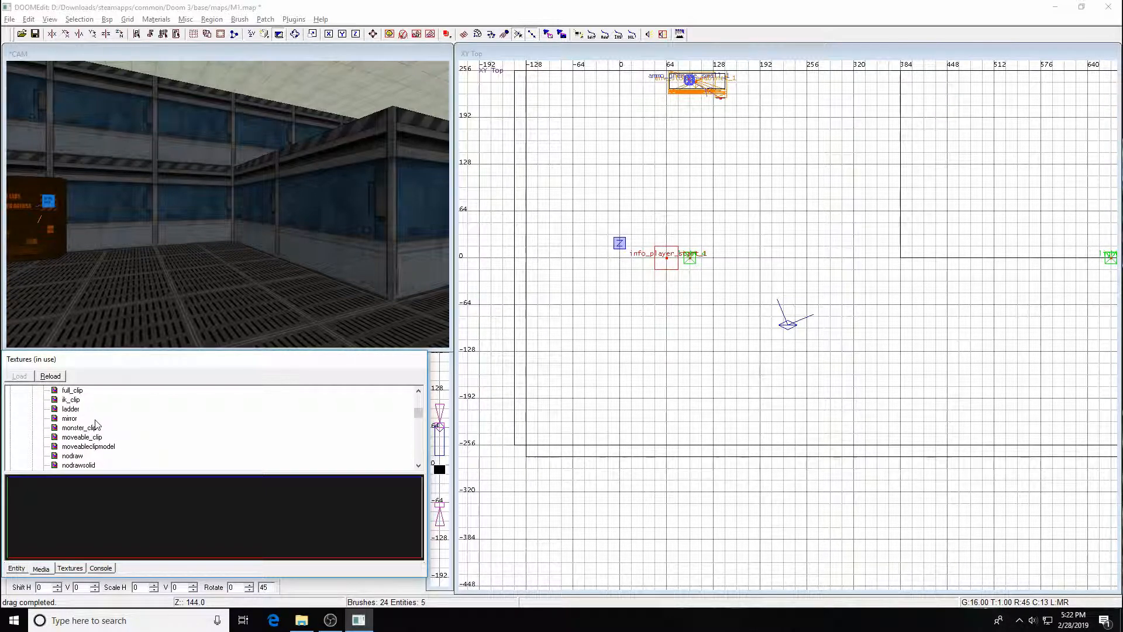
pyautogui.click(69, 437)
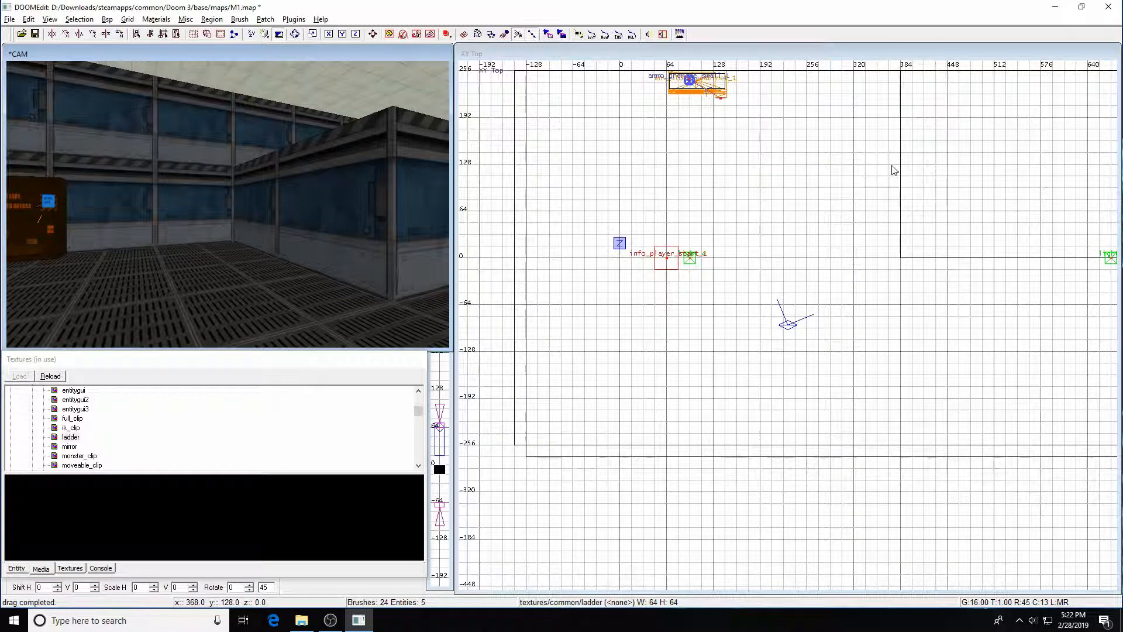
# Draw a ladder brush against the west wall of the raised block, 16 units thick, 64 wide and 128 high from the floor
pyautogui.moveTo(891, 167); pyautogui.dragTo(904, 211)
pyautogui.hotkey('ctrl', 'Tab')
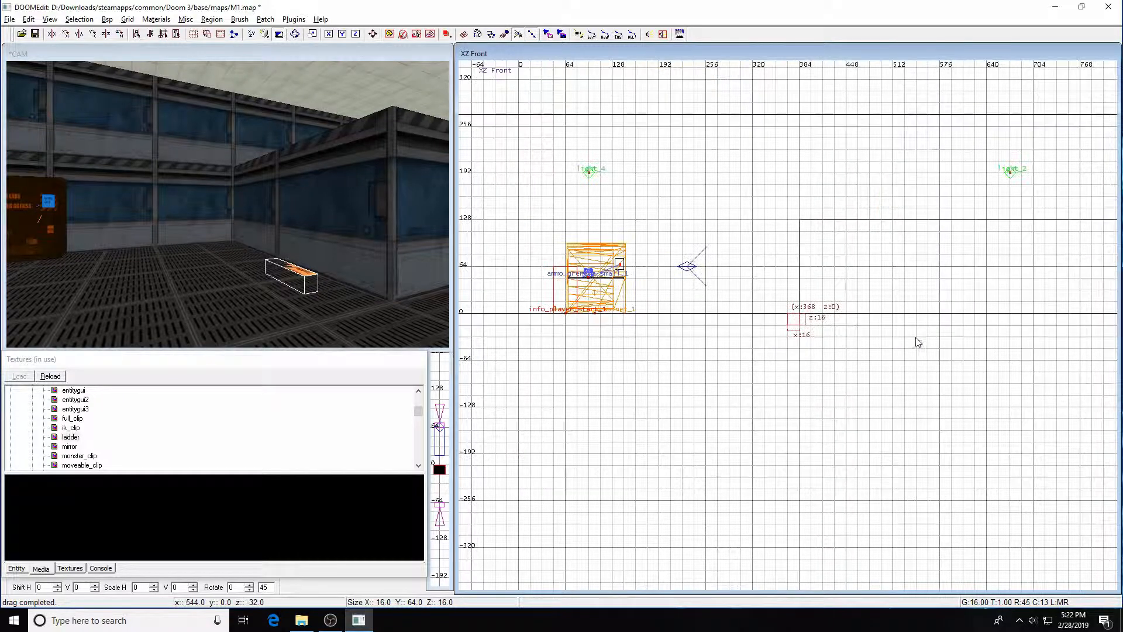
pyautogui.moveTo(806, 323); pyautogui.dragTo(794, 210)
pyautogui.moveTo(793, 352); pyautogui.dragTo(795, 339)
pyautogui.hotkey('ctrl', 'Tab')
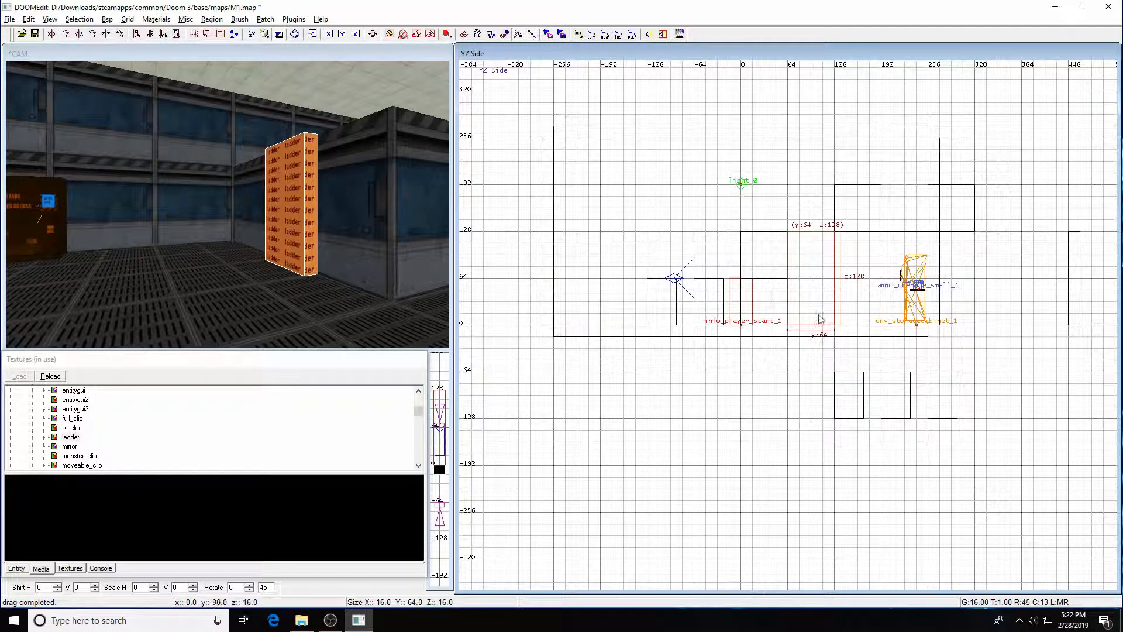
# On a grid size of 2, slim the ladder brush to about 22 units wide and 6 units thick against the wall, and deselect it
pyautogui.press('2')
pyautogui.scroll(3, 809, 339)
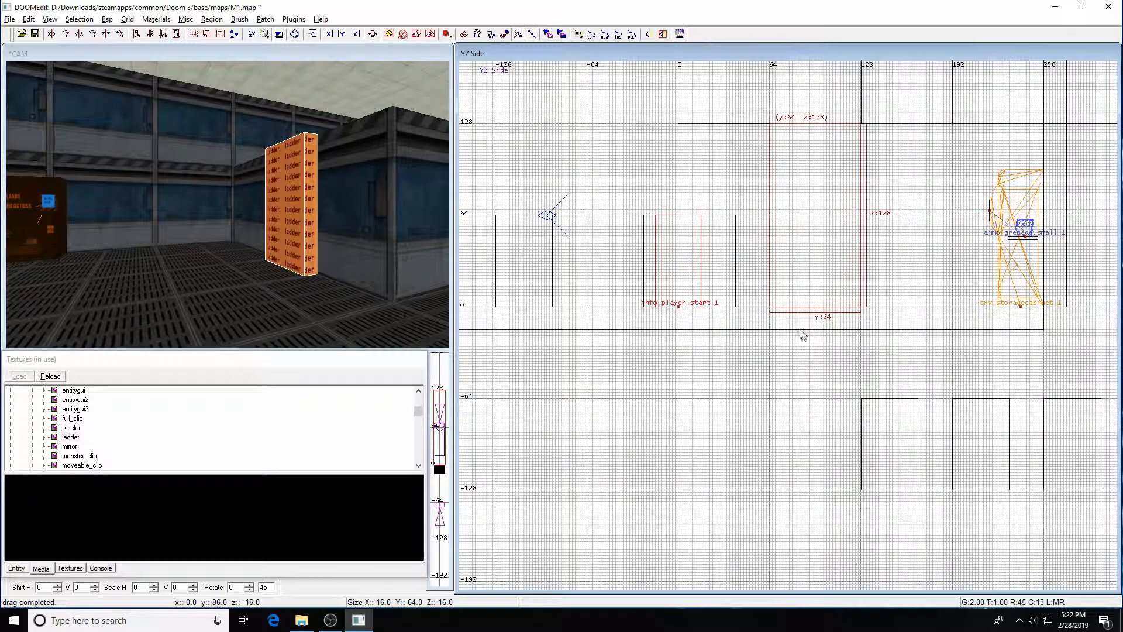
pyautogui.moveTo(713, 300)
pyautogui.mouseDown()
pyautogui.moveTo(774, 300)
pyautogui.moveTo(745, 321)
pyautogui.mouseUp()
pyautogui.hotkey('ctrl', 'Tab')
pyautogui.press('Escape')
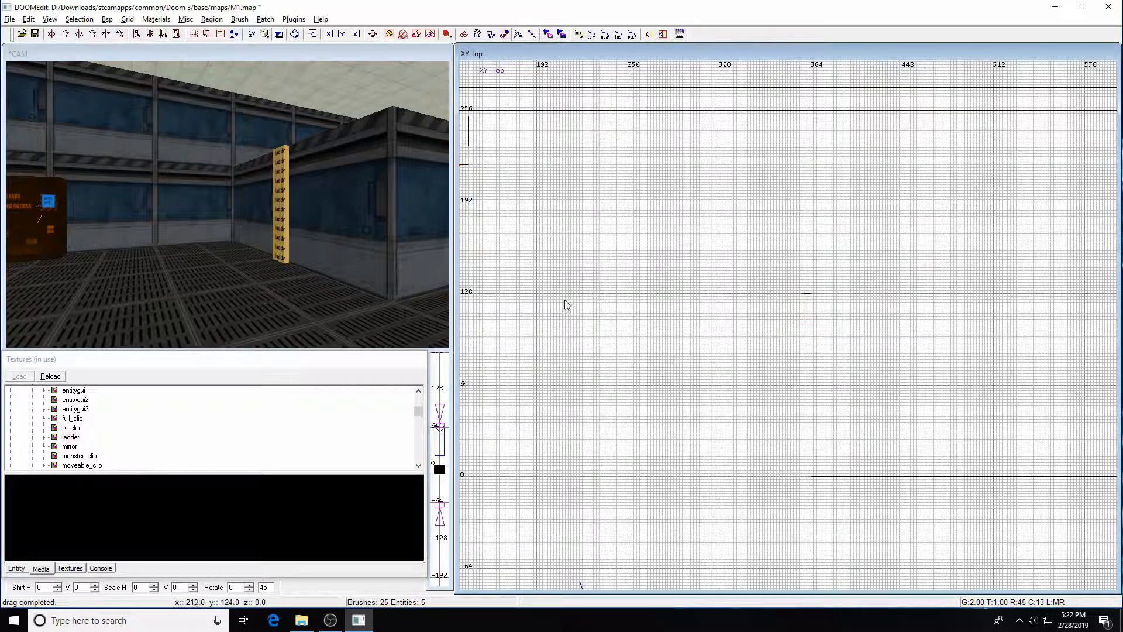
# Examine the narrowed ladder brush and its fit against the block's wall from close up in the 3D view
pyautogui.press('Left')
pyautogui.press('Left')
pyautogui.press('Up')
pyautogui.press('Up')
pyautogui.press('Up')
pyautogui.press('Right')
pyautogui.press('Right')
pyautogui.press('Right')
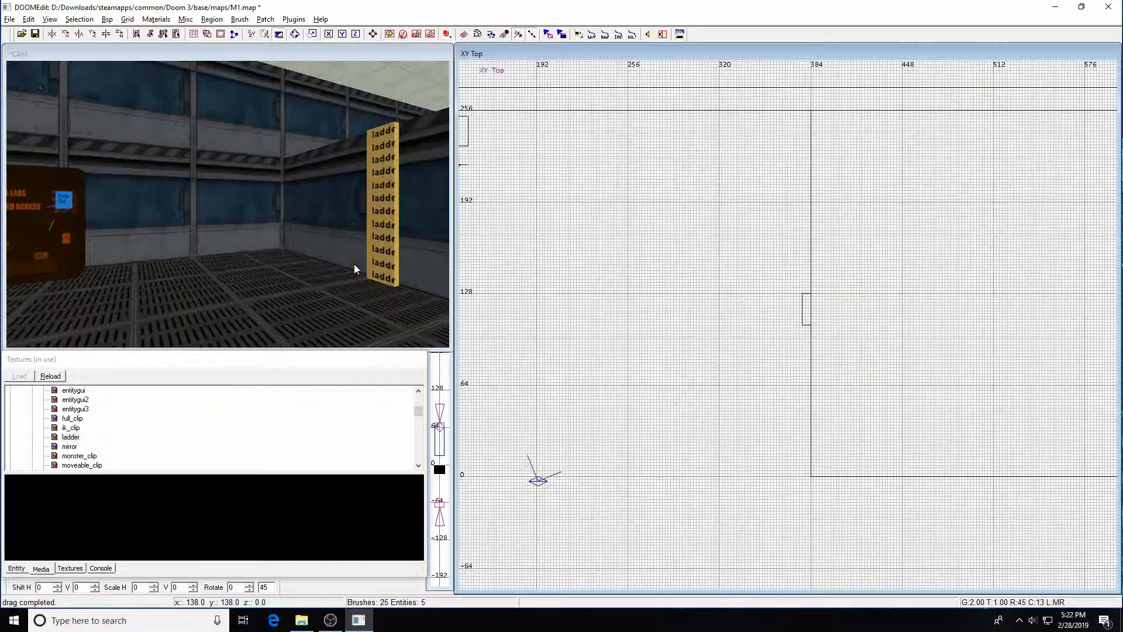
pyautogui.press('Up')
pyautogui.press('Up')
pyautogui.press('Right')
pyautogui.press('Up')
pyautogui.press('Left')
pyautogui.press('Down')
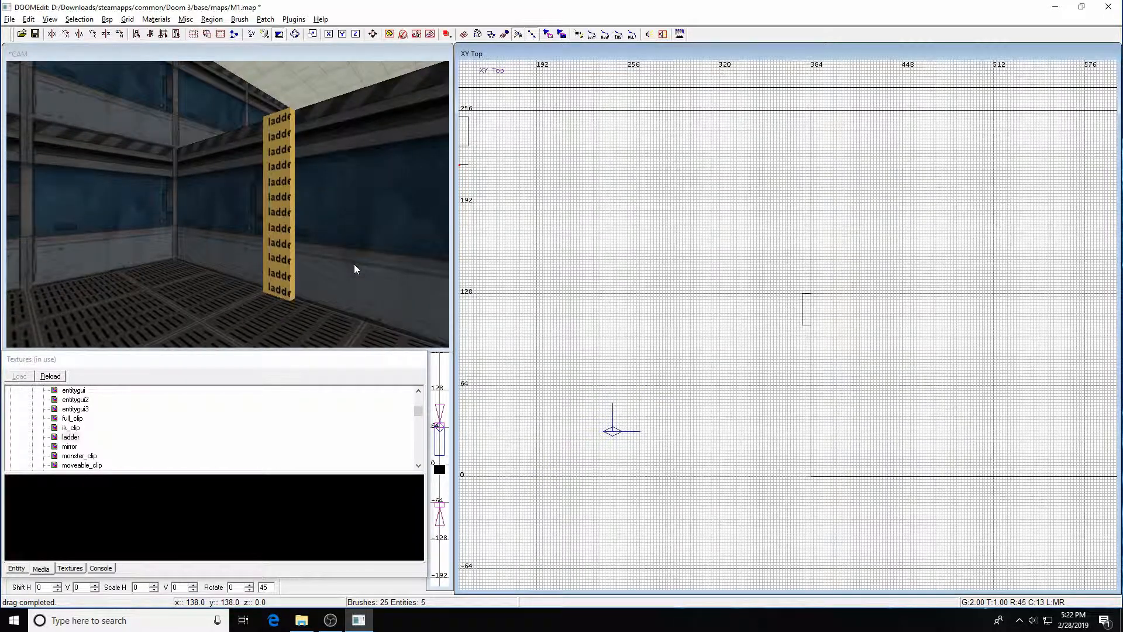
# Save the map and compile it with the plain bsp option
pyautogui.hotkey('ctrl', 's')
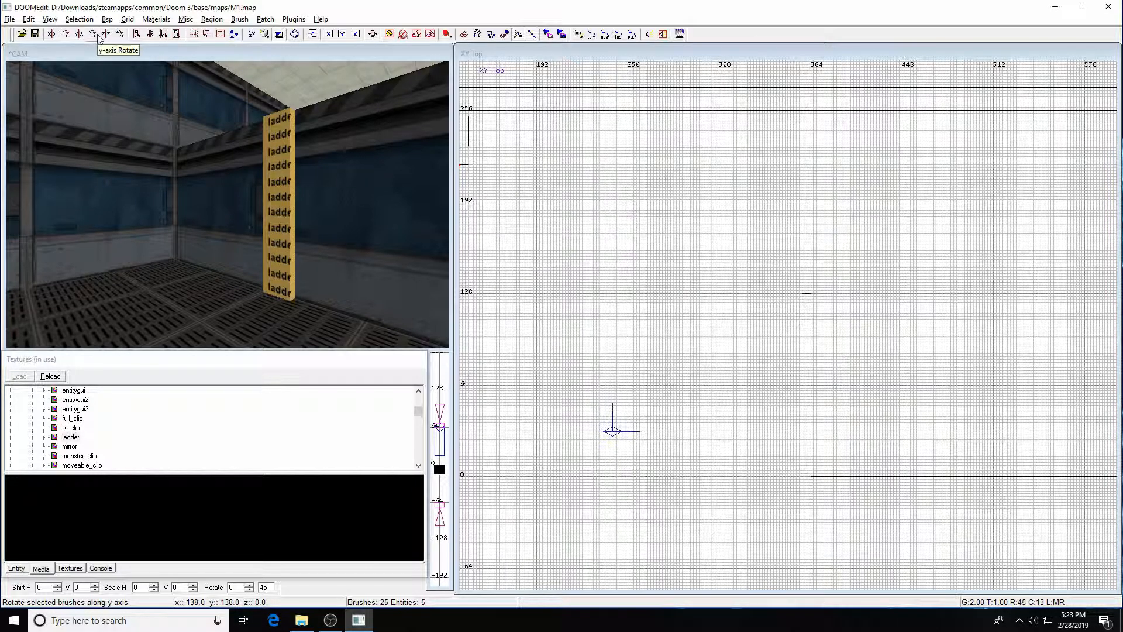
pyautogui.click(107, 18)
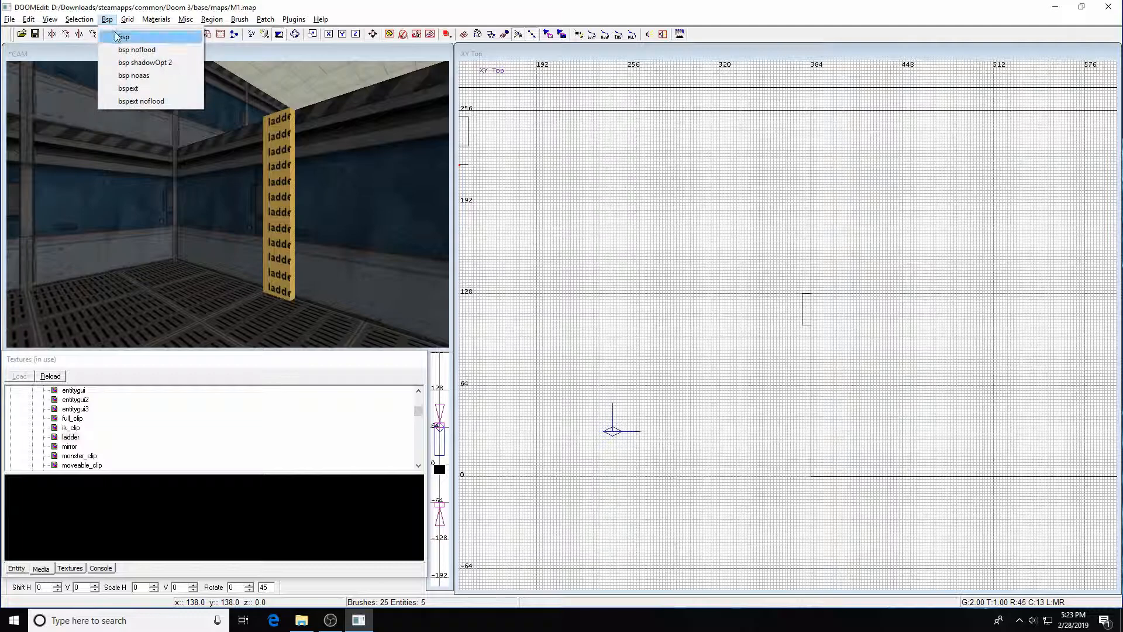
pyautogui.click(117, 36)
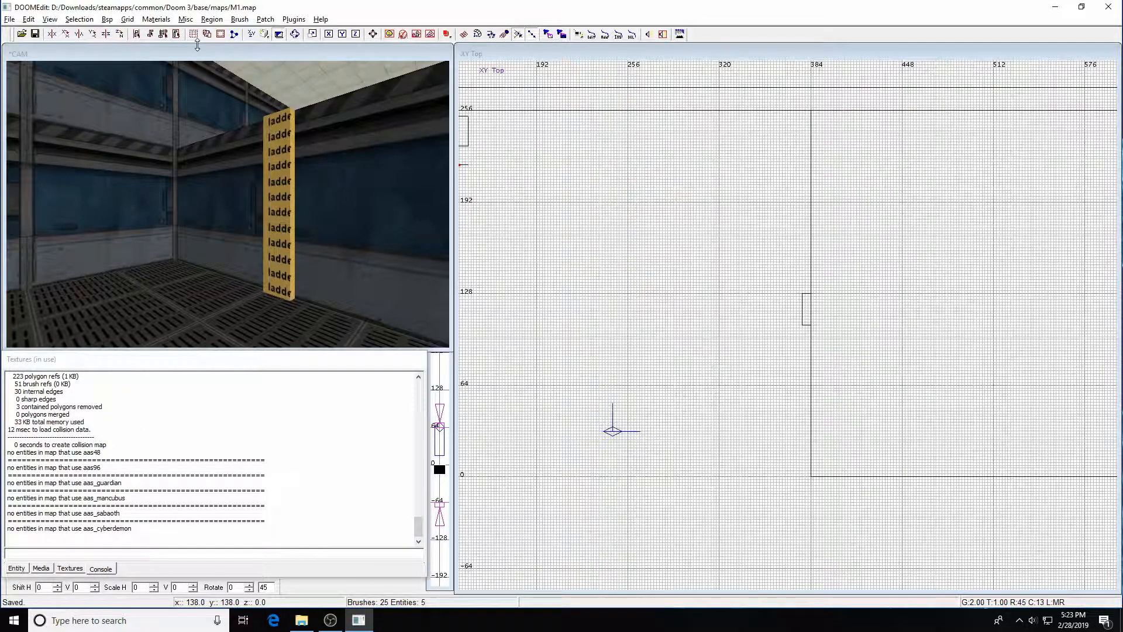
# Set the grid size to 16, switch to the DOOM 3 game and load the level with the console command "map m1"
pyautogui.press('5')
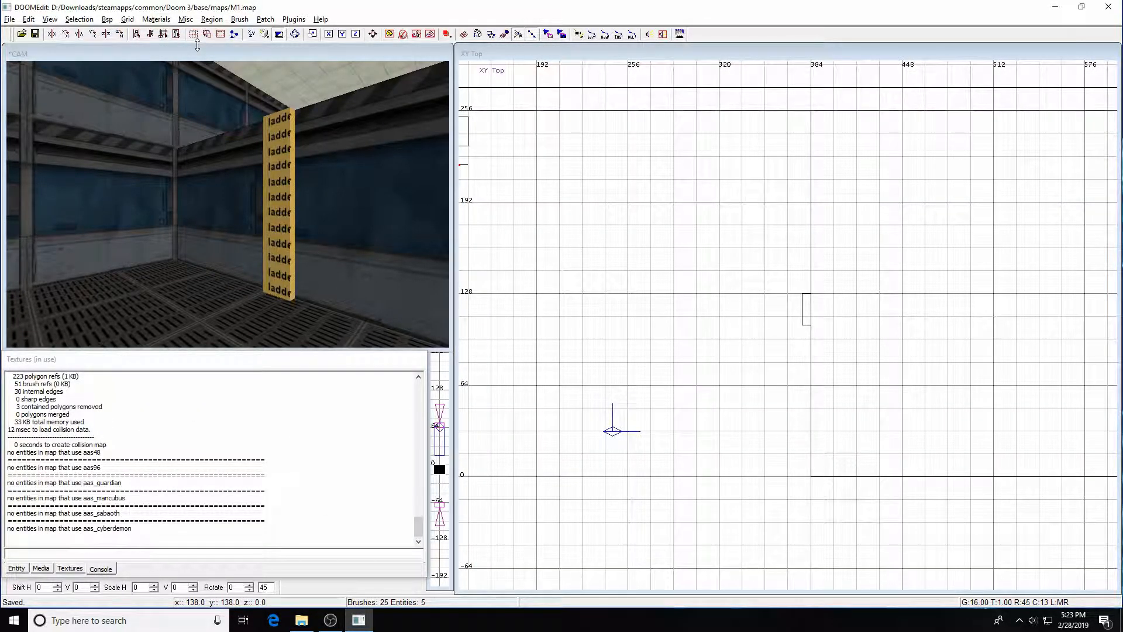
pyautogui.press('F2')
pyautogui.press('`')
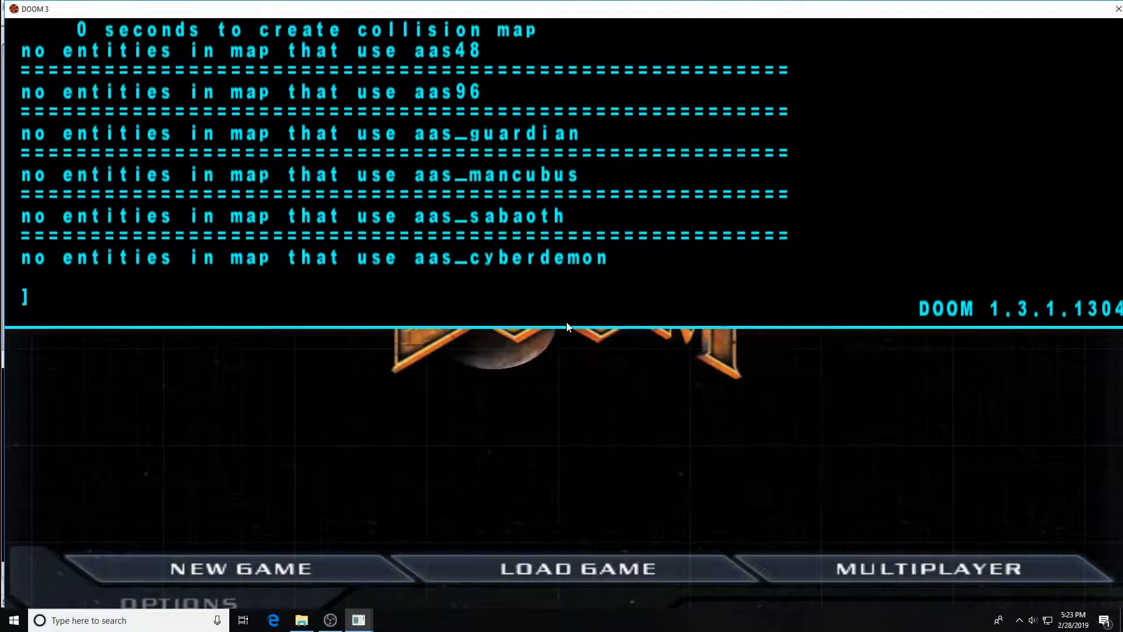
pyautogui.write('map m1')
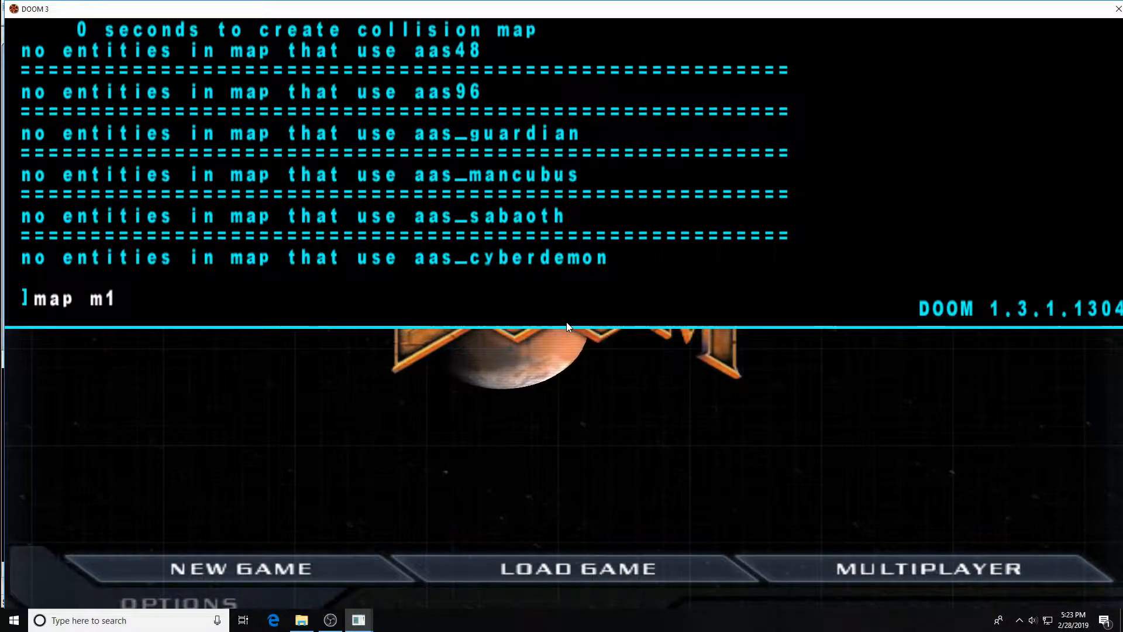
pyautogui.press('Return')
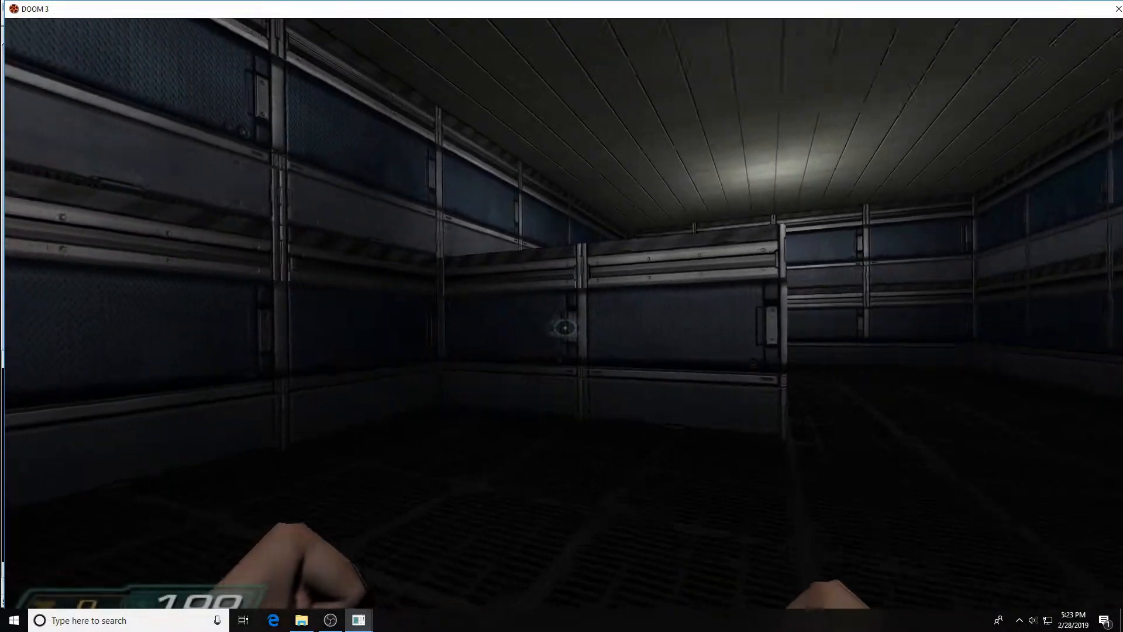
# Test the ladder in the game by climbing it onto the raised platform, dropping back down and walking to the wall again
pyautogui.press('w')
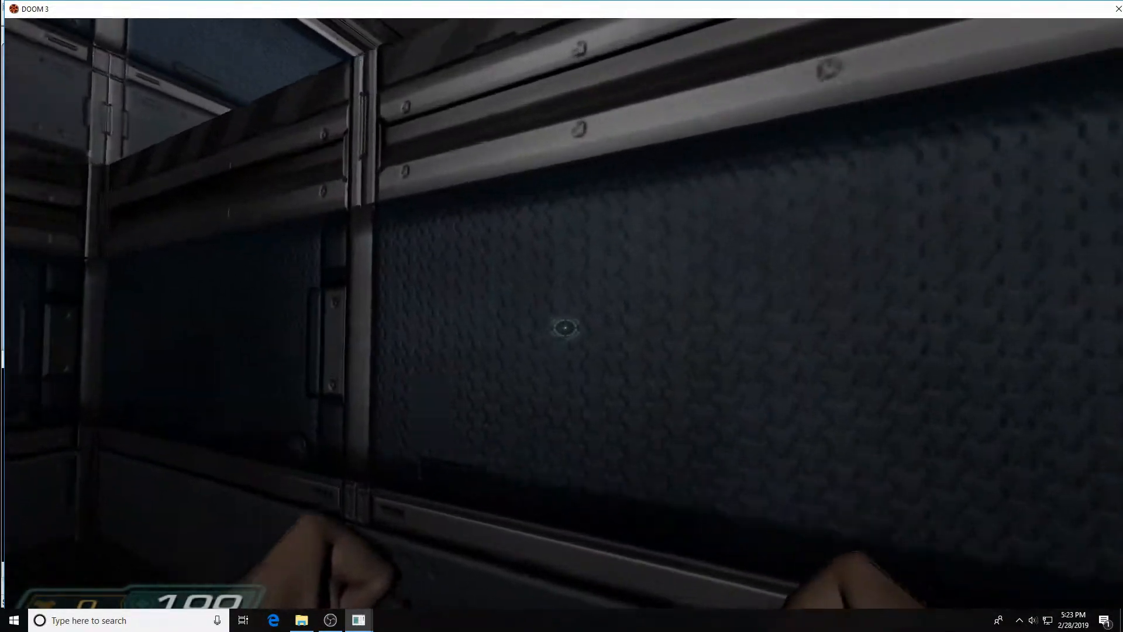
pyautogui.press('w')
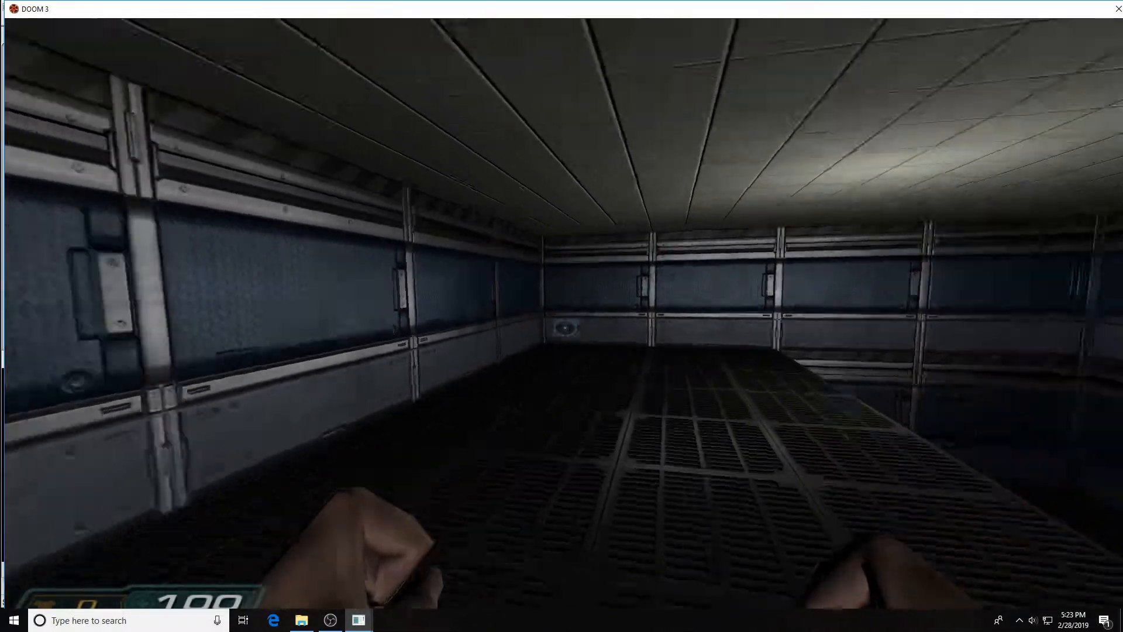
pyautogui.press('w')
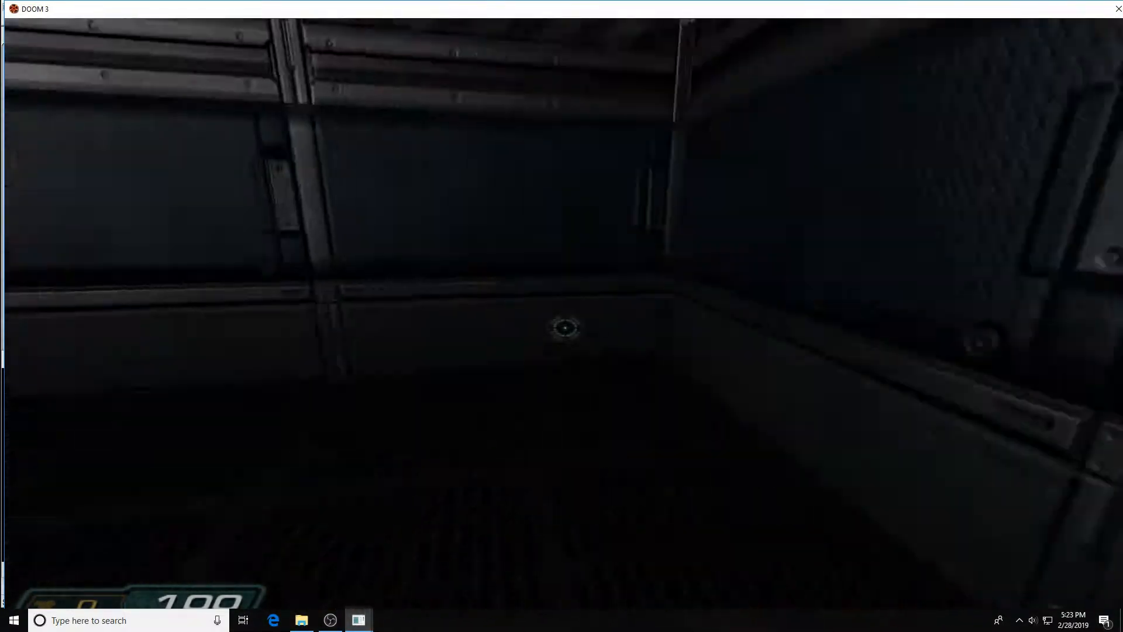
pyautogui.press('w')
pyautogui.press('space')
pyautogui.press('w')
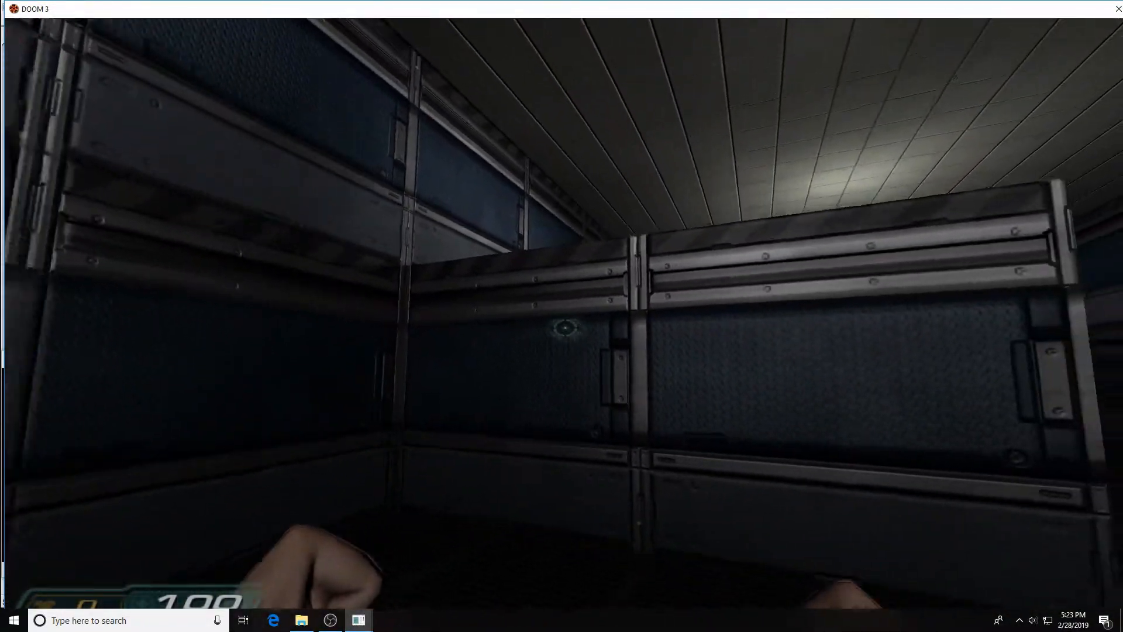
# Exit the running game with the console command "quit" and return to the map editor
pyautogui.hotkey('ctrl', 'alt', '`')
pyautogui.write('qit')
pyautogui.press('BackSpace')
pyautogui.press('BackSpace')
pyautogui.write('uit')
pyautogui.press('Return')
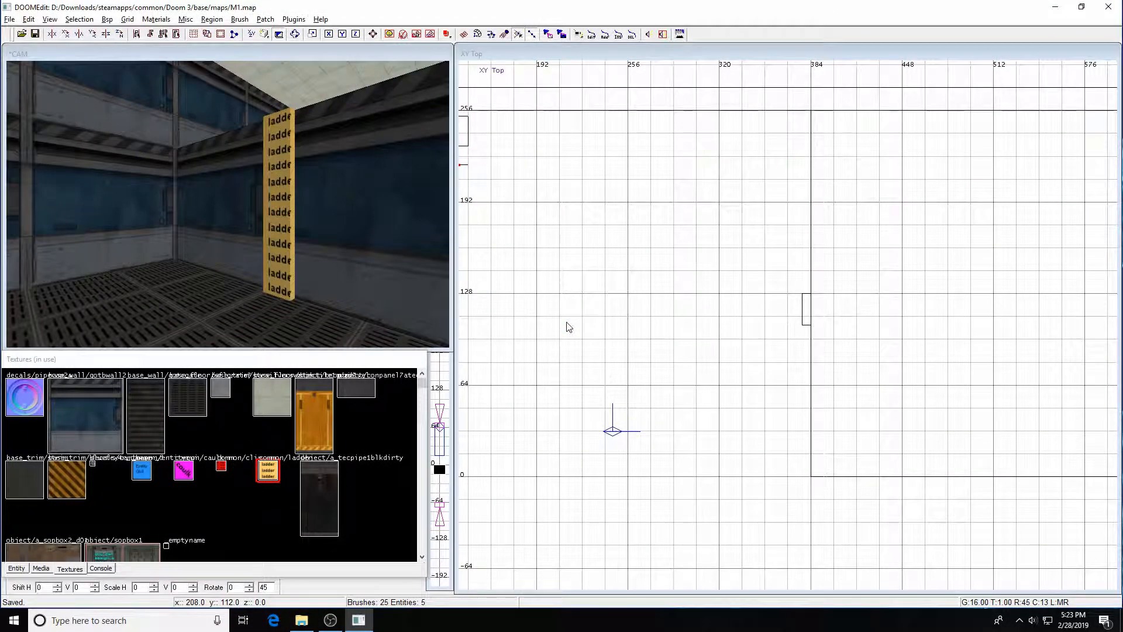
# Select the ladder brush and restrict the map region to it so only the ladder is displayed
pyautogui.keyDown('shift'); pyautogui.click(273, 239); pyautogui.keyUp('shift')
pyautogui.hotkey('ctrl', 'Tab')
pyautogui.scroll(3, 763, 175)
pyautogui.moveTo(771, 137); pyautogui.dragTo(759, 182, button='right')
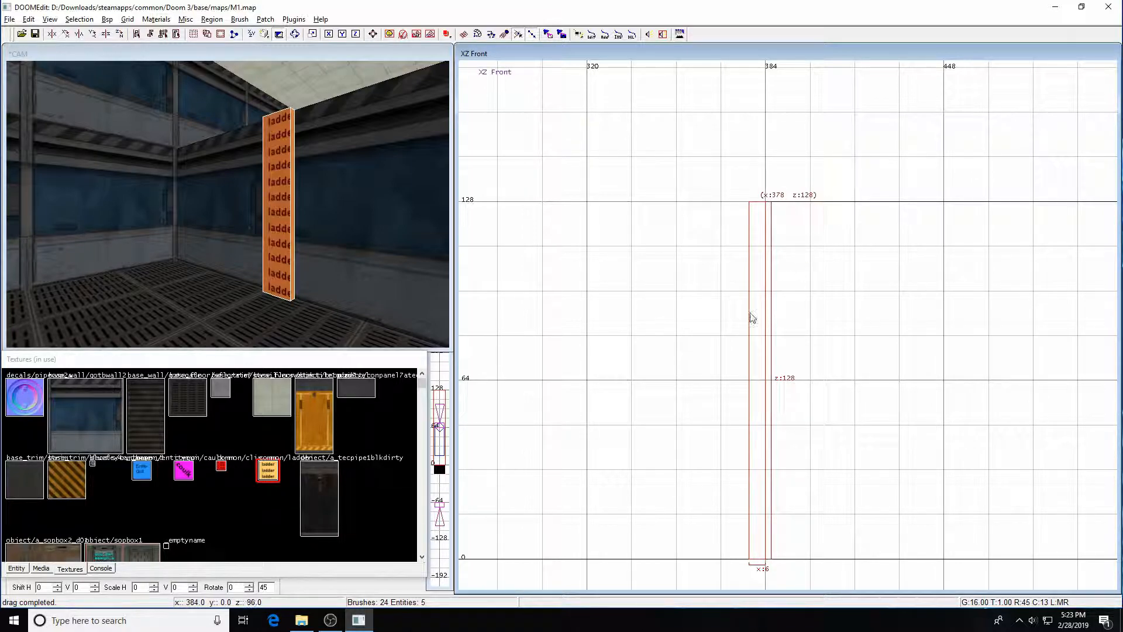
pyautogui.press('Escape')
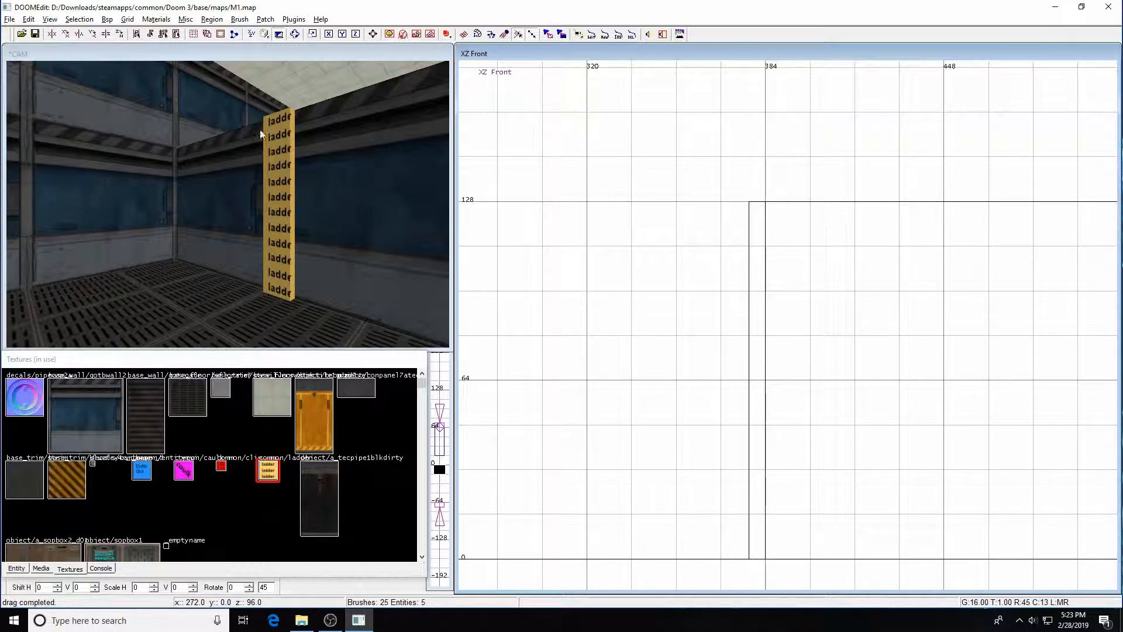
pyautogui.keyDown('shift'); pyautogui.click(287, 202); pyautogui.keyUp('shift')
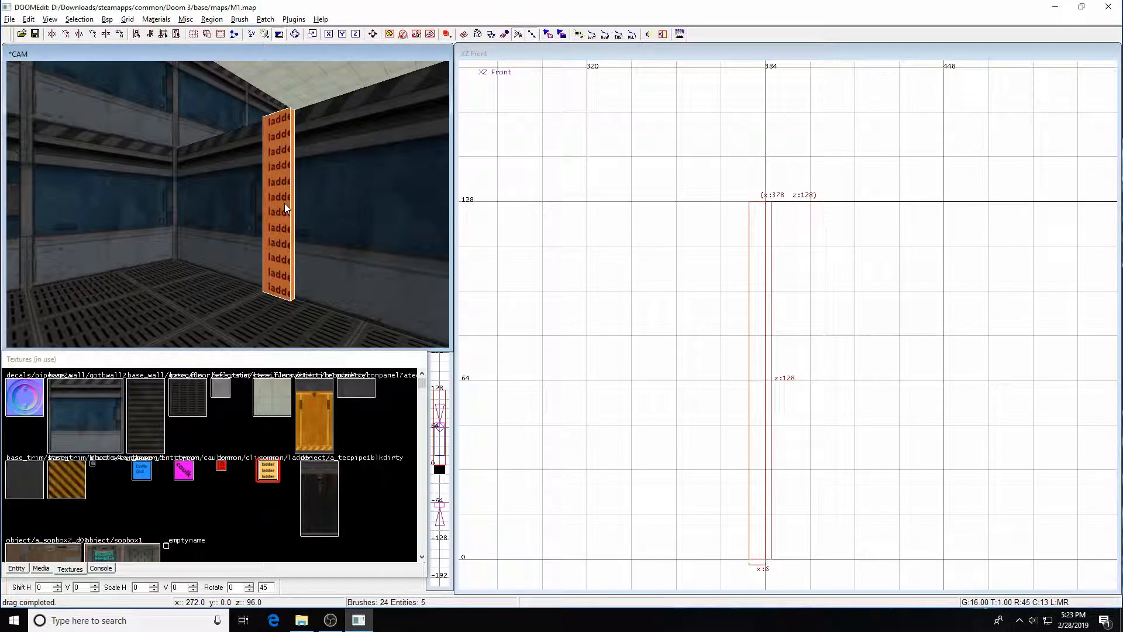
pyautogui.hotkey('ctrl', 'shift', 'r')
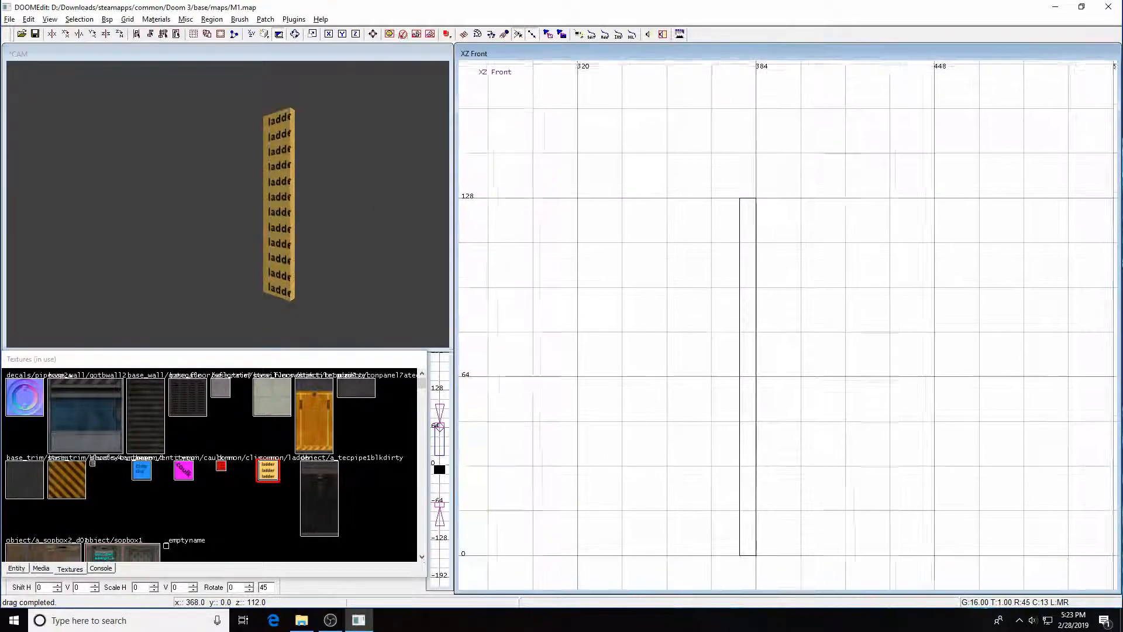
pyautogui.moveTo(768, 335); pyautogui.dragTo(704, 274, button='right')
# At grid size 2, draw a caulk-textured brush about 6 units wide and 94 units high beside the ladder in the front view
pyautogui.press('2')
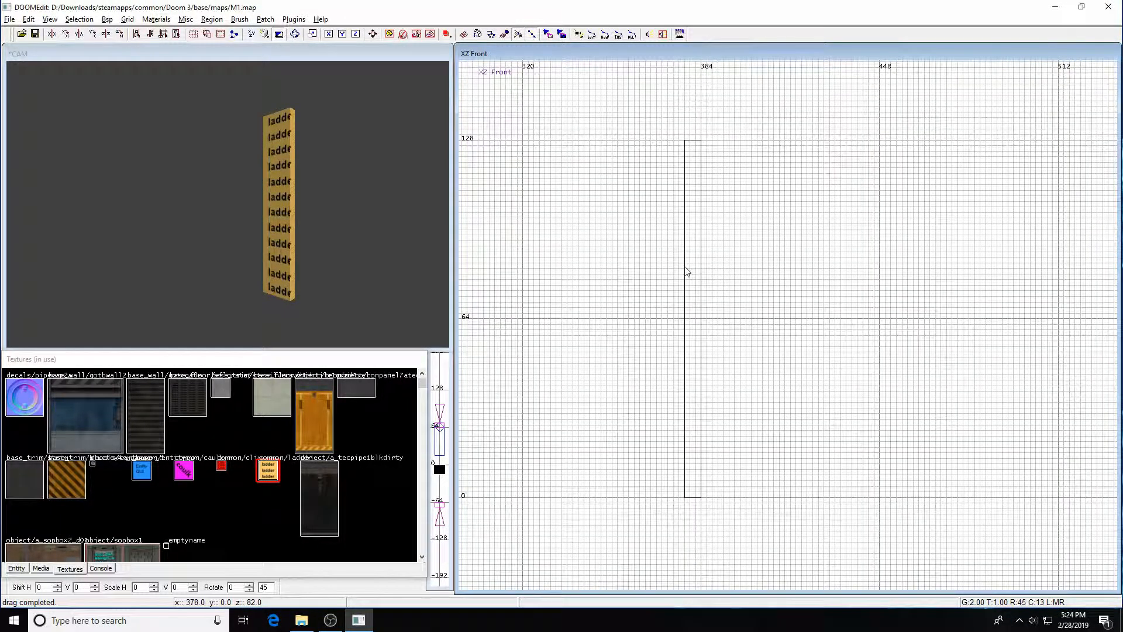
pyautogui.scroll(-1, 681, 245)
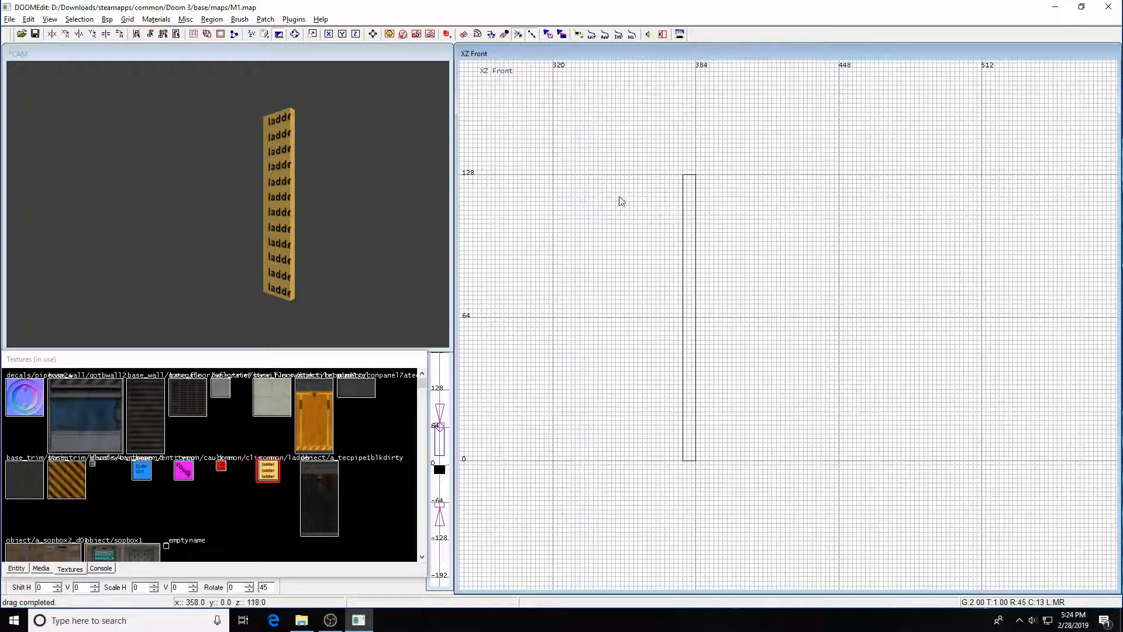
pyautogui.click(183, 470)
pyautogui.moveTo(646, 175)
pyautogui.mouseDown()
pyautogui.moveTo(639, 396)
pyautogui.moveTo(651, 447)
pyautogui.moveTo(658, 390)
pyautogui.mouseUp()
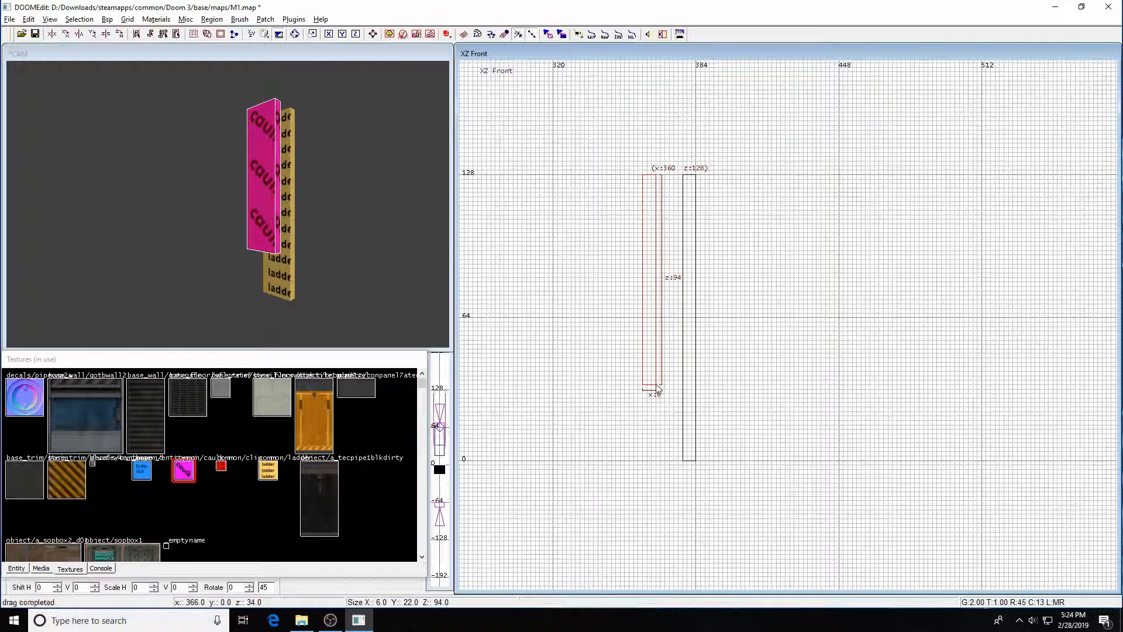
# Resize the caulk brush to a square 8 by 8 unit footprint in the top view, keeping it in front of the ladder
pyautogui.hotkey('ctrl', 'Tab')
pyautogui.hotkey('ctrl', 'Tab')
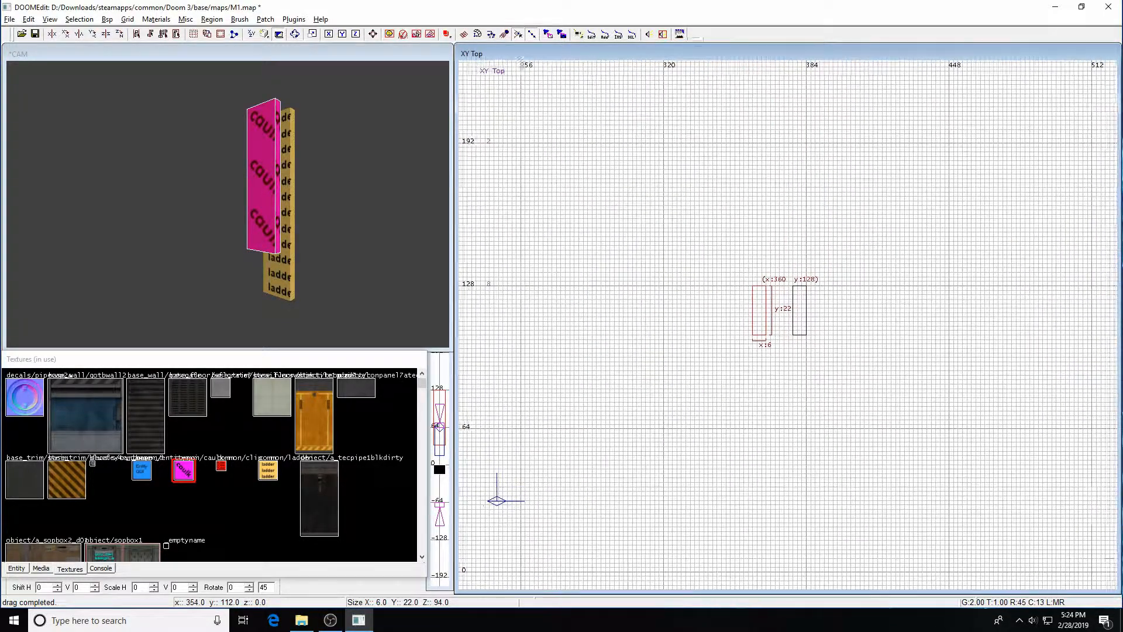
pyautogui.scroll(2, 775, 321)
pyautogui.moveTo(657, 363)
pyautogui.mouseDown()
pyautogui.moveTo(657, 301)
pyautogui.moveTo(695, 238)
pyautogui.moveTo(660, 268)
pyautogui.moveTo(718, 245)
pyautogui.moveTo(707, 244)
pyautogui.mouseUp()
pyautogui.moveTo(659, 183); pyautogui.dragTo(657, 175)
pyautogui.click(653, 230)
pyautogui.moveTo(651, 227); pyautogui.dragTo(658, 300)
pyautogui.hotkey('ctrl', 'Tab')
pyautogui.hotkey('ctrl', 'Tab')
pyautogui.hotkey('ctrl', 'Tab')
pyautogui.scroll(2, 785, 366)
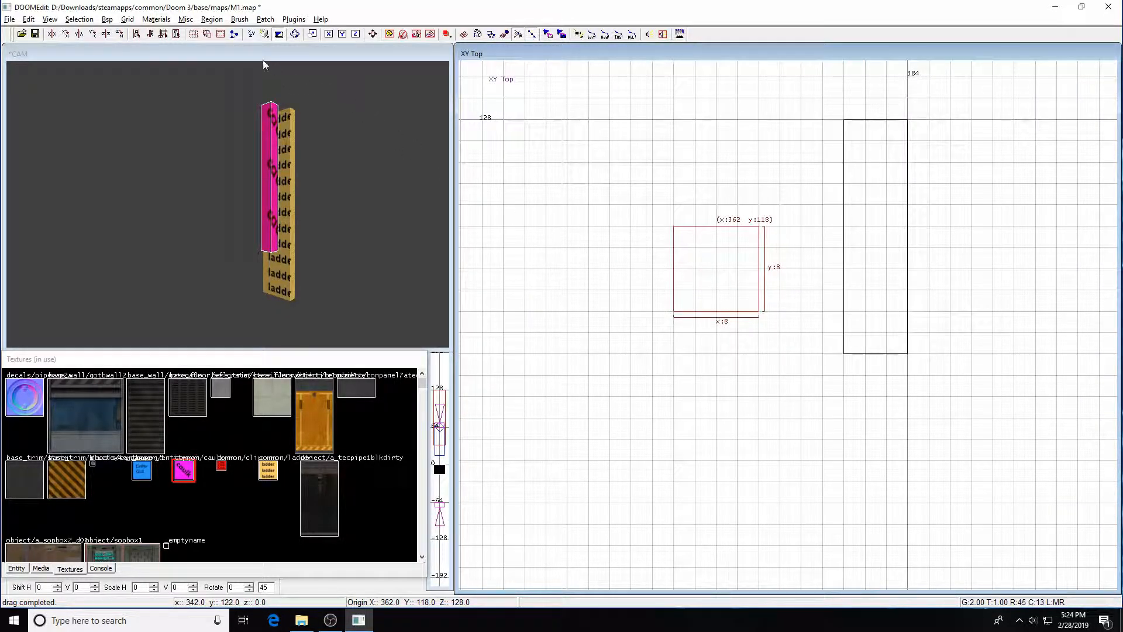
# Convert the square caulk brush into a cylinder patch, enable Subdivide Patch and set its horizontal subdivision to 1
pyautogui.click(265, 19)
pyautogui.click(280, 33)
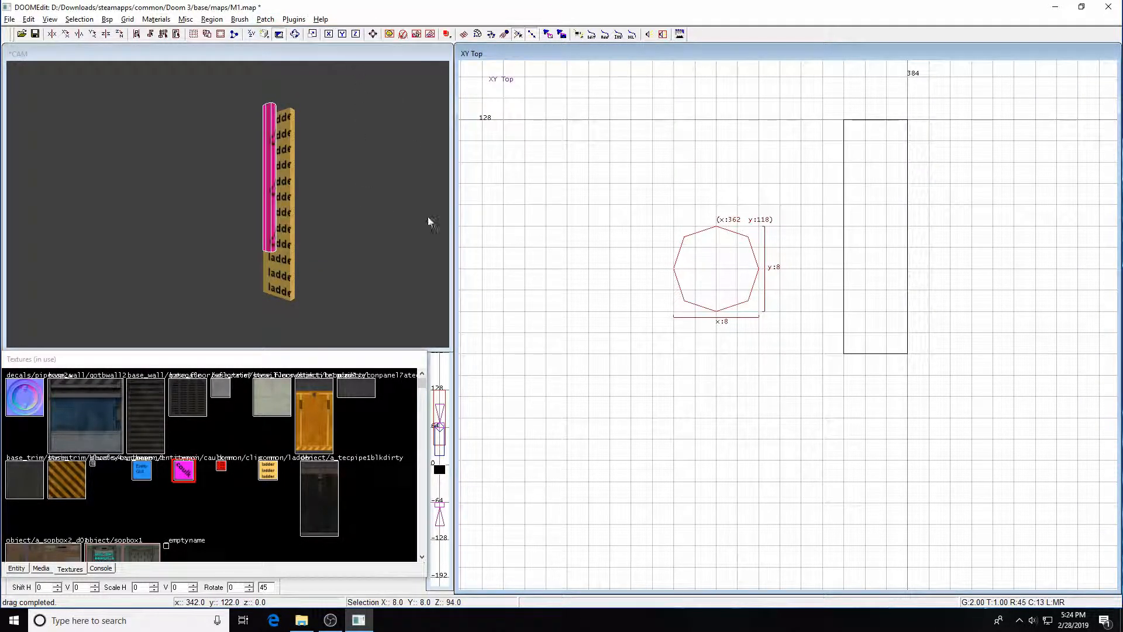
pyautogui.scroll(2, 756, 367)
pyautogui.moveTo(823, 249); pyautogui.dragTo(766, 259, button='right')
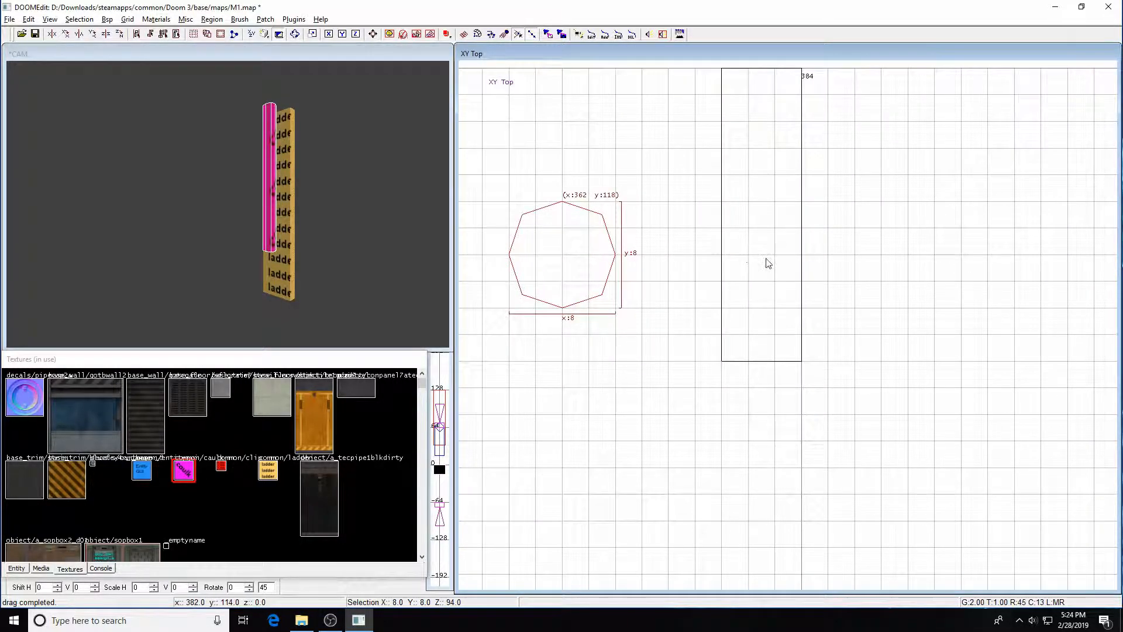
pyautogui.press('s')
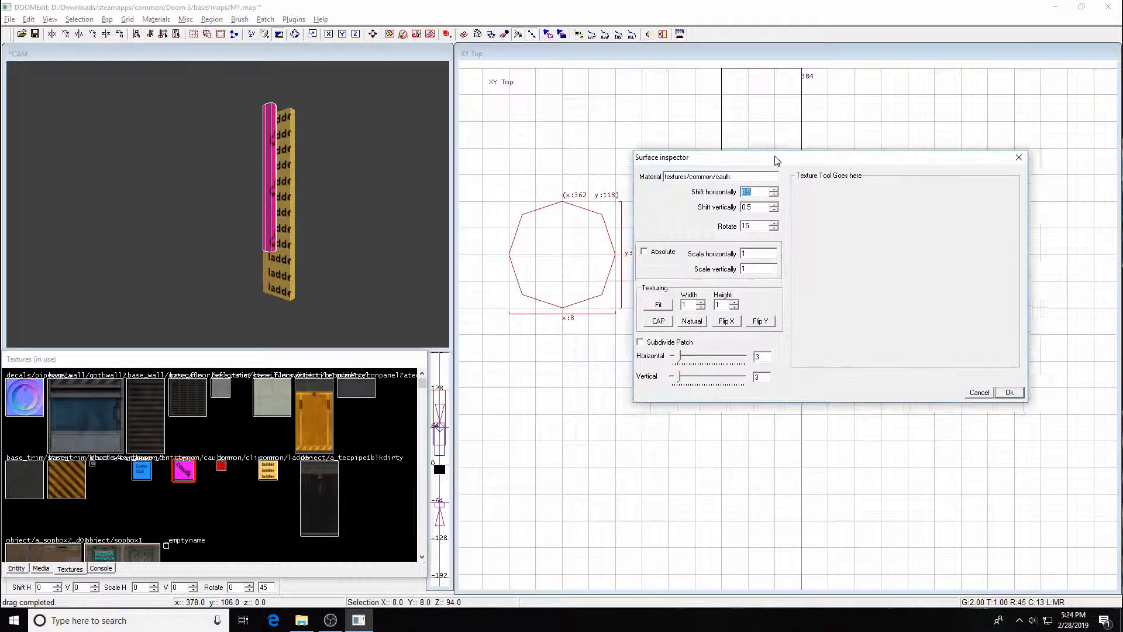
pyautogui.click(659, 296)
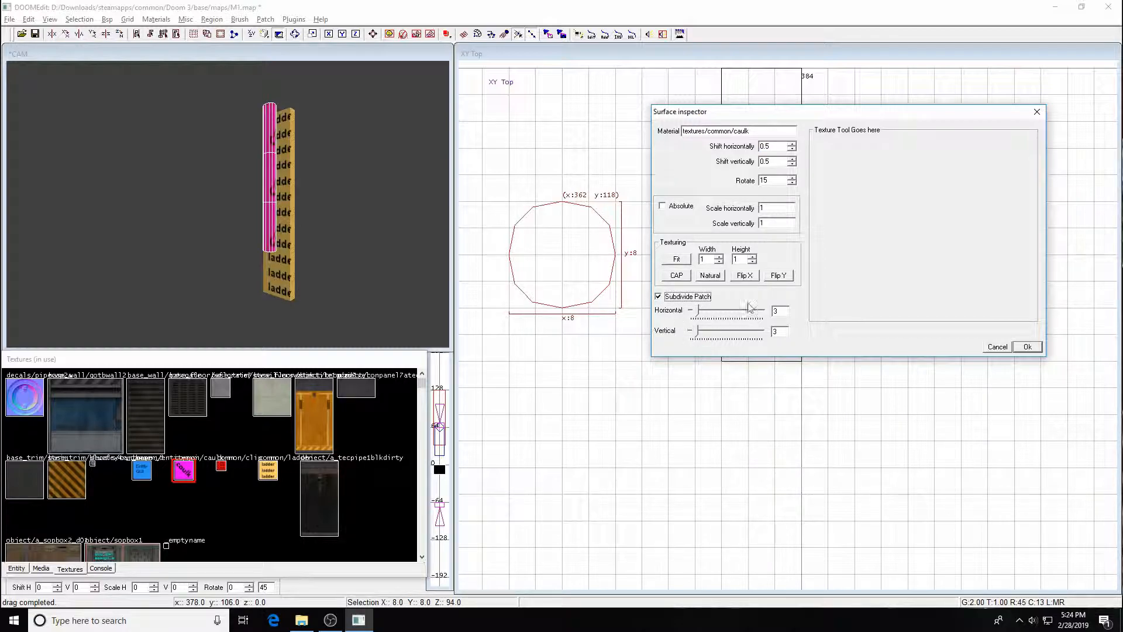
pyautogui.click(696, 315)
pyautogui.moveTo(697, 317); pyautogui.dragTo(689, 316)
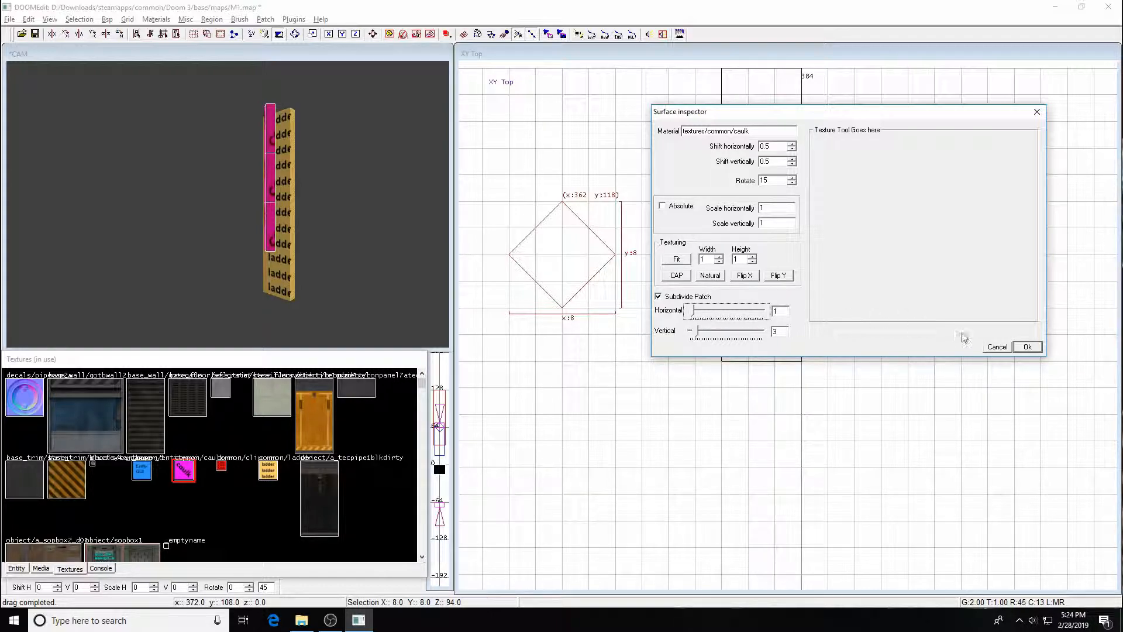
pyautogui.click(1027, 346)
# At grid size 1, thin the cylinder patch to 2 by 2 units and lower it to z 115 in front of the ladder
pyautogui.hotkey('ctrl', 'Tab')
pyautogui.scroll(3, 814, 351)
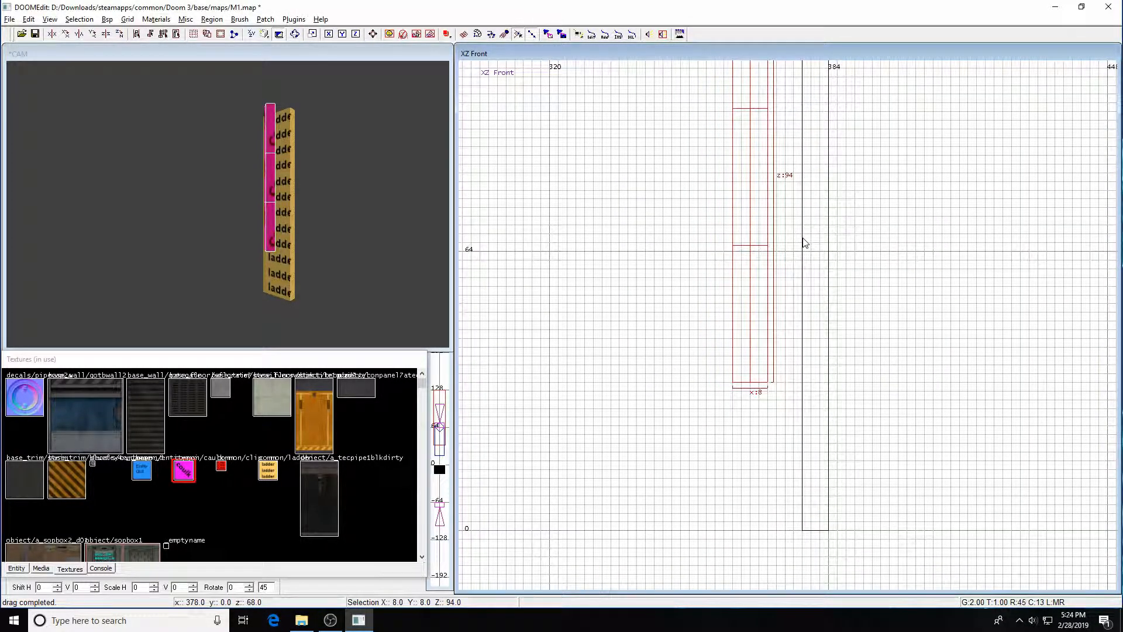
pyautogui.hotkey('ctrl', 'Tab')
pyautogui.hotkey('ctrl', 'Tab')
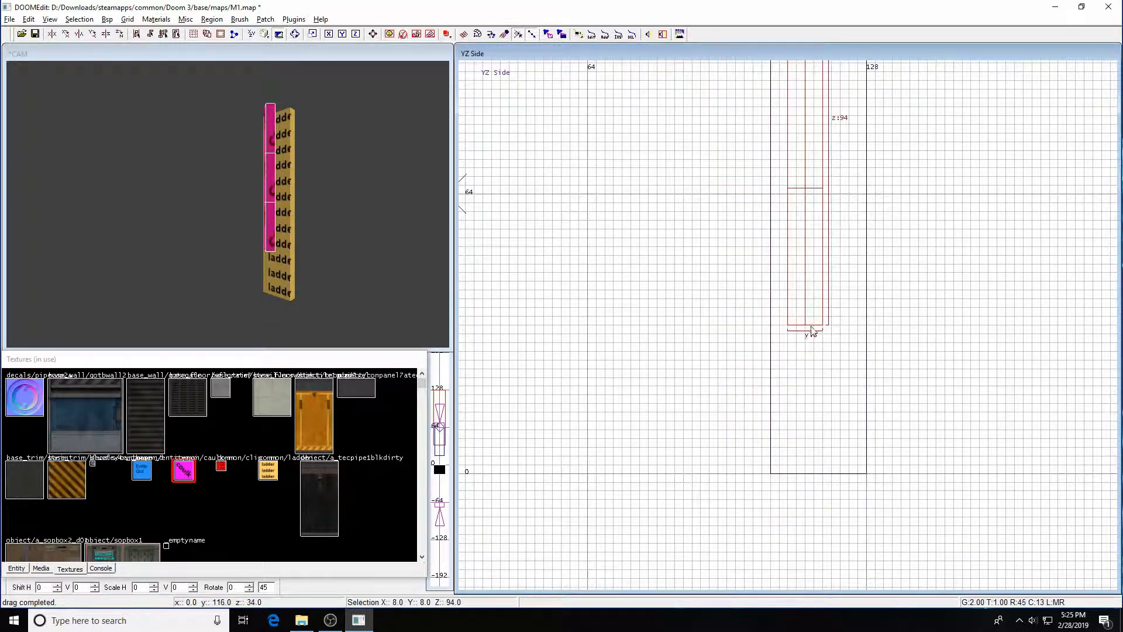
pyautogui.scroll(5, 842, 351)
pyautogui.press('[')
pyautogui.scroll(2, 812, 269)
pyautogui.moveTo(702, 142); pyautogui.dragTo(706, 247)
pyautogui.moveTo(587, 321); pyautogui.dragTo(666, 335)
pyautogui.hotkey('ctrl', 'Tab')
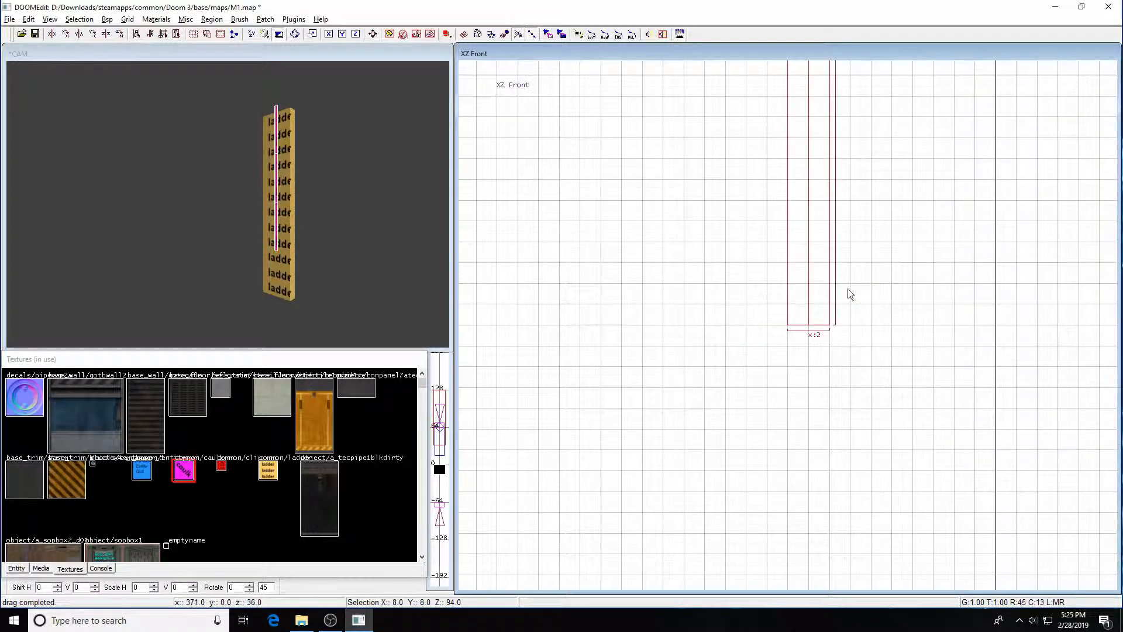
pyautogui.scroll(-4, 899, 250)
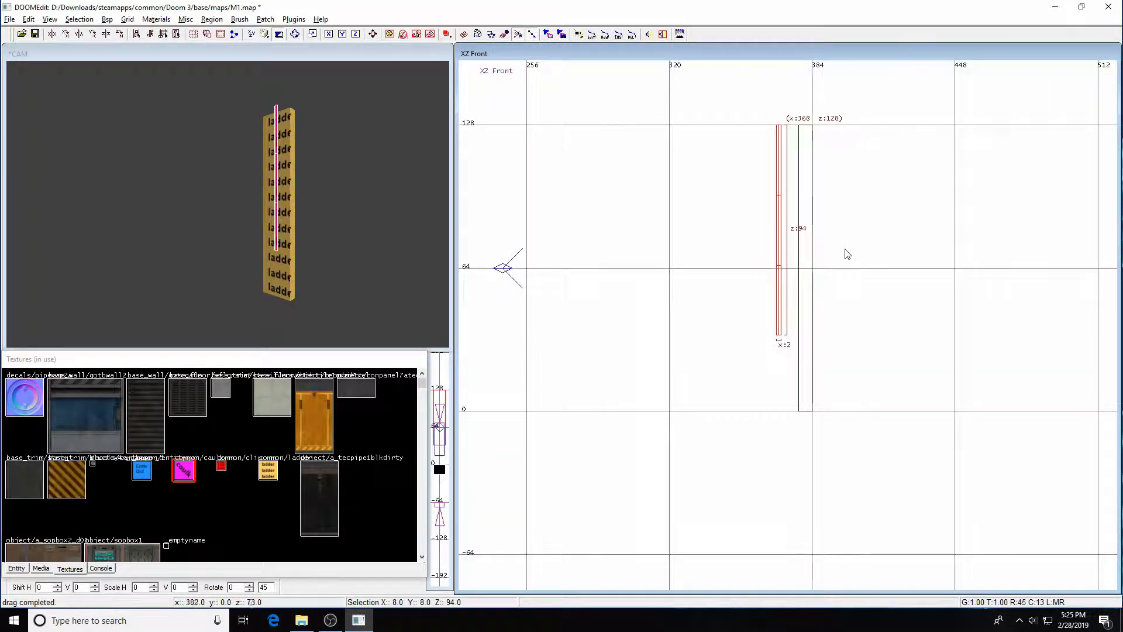
pyautogui.moveTo(780, 263)
pyautogui.mouseDown()
pyautogui.moveTo(781, 317)
pyautogui.moveTo(780, 258)
pyautogui.mouseUp()
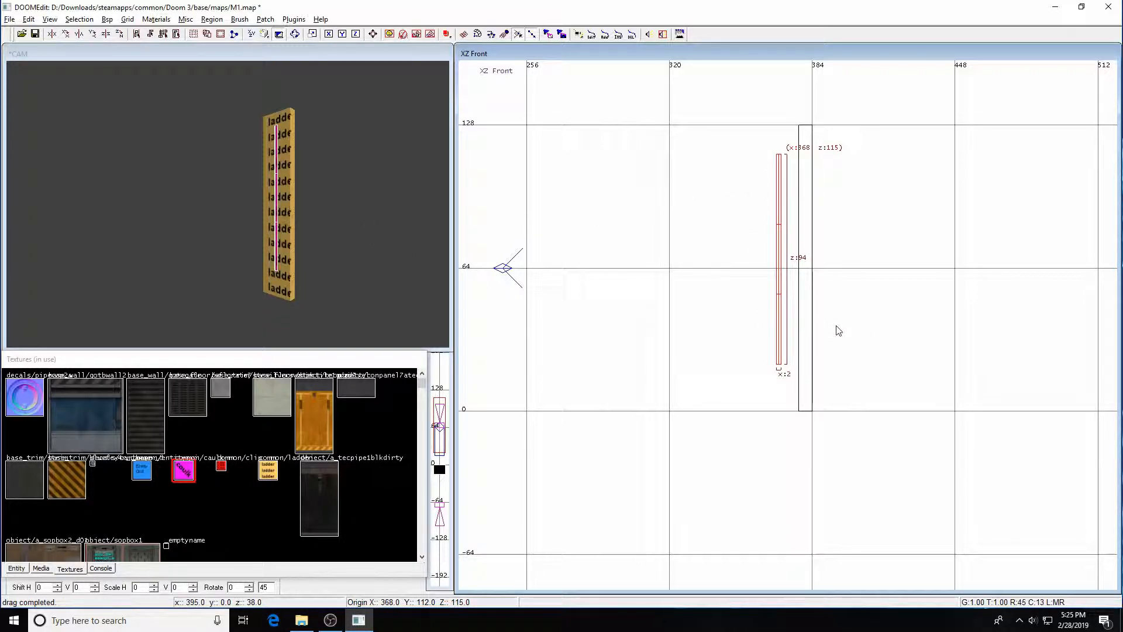
# Duplicate the thin cylinder, move the copy away from the ladder and shorten it to 6 units high
pyautogui.press('space')
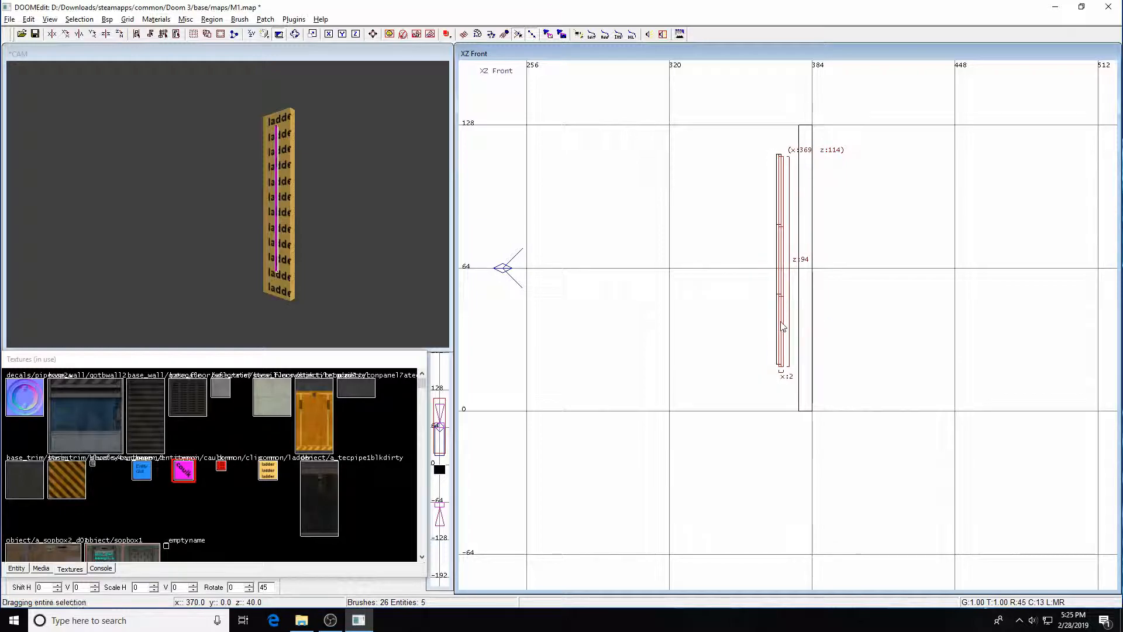
pyautogui.moveTo(782, 321); pyautogui.dragTo(732, 339)
pyautogui.press(']')
pyautogui.press(']')
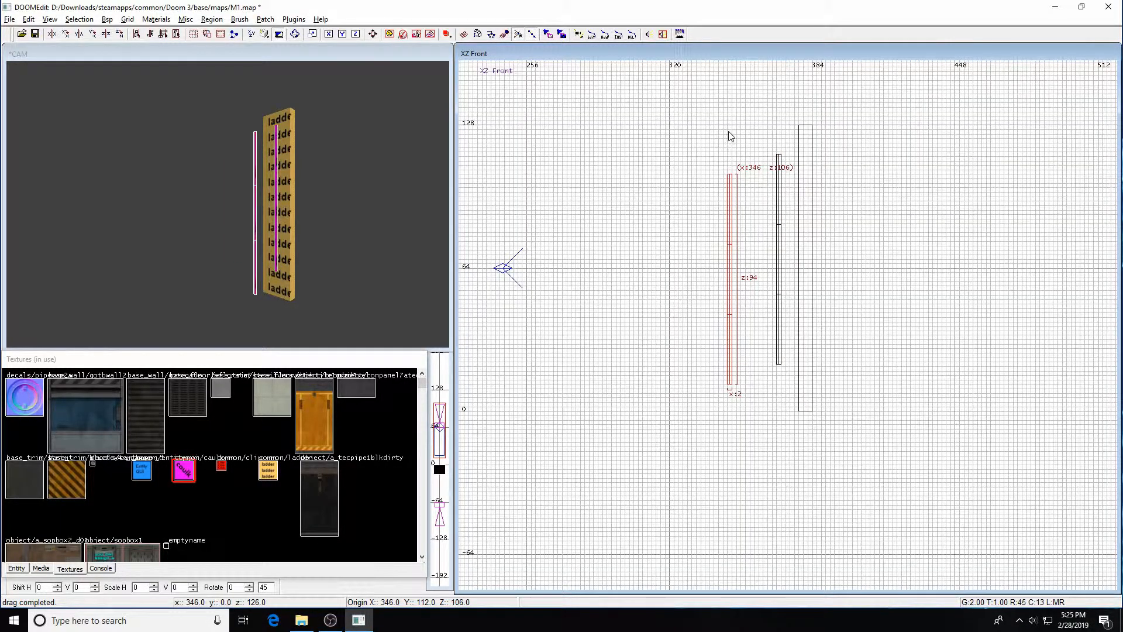
pyautogui.moveTo(728, 151); pyautogui.dragTo(728, 331)
pyautogui.scroll(4, 731, 329)
pyautogui.scroll(4, 741, 322)
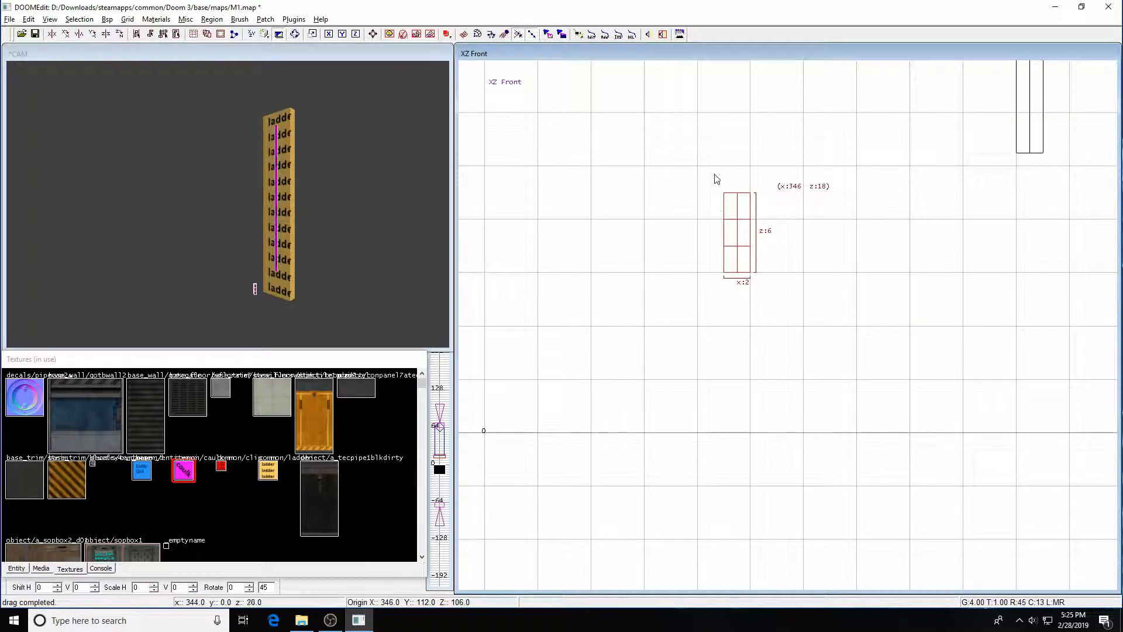
# At grid size 1, reduce the short copy to 4 units high and place it directly beneath the long cylinder
pyautogui.press('[')
pyautogui.press('[')
pyautogui.moveTo(730, 114); pyautogui.dragTo(731, 139)
pyautogui.moveTo(850, 375); pyautogui.dragTo(819, 413, button='right')
pyautogui.hotkey('ctrl', 'Tab')
pyautogui.hotkey('ctrl', 'Tab')
pyautogui.hotkey('ctrl', 'Tab')
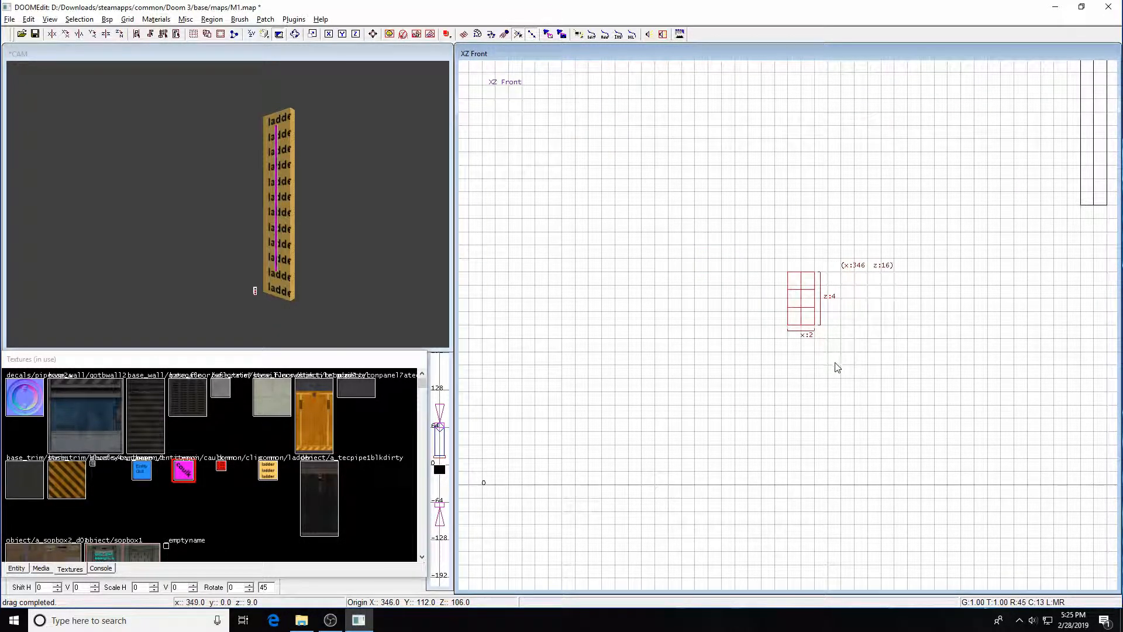
pyautogui.scroll(-3, 855, 361)
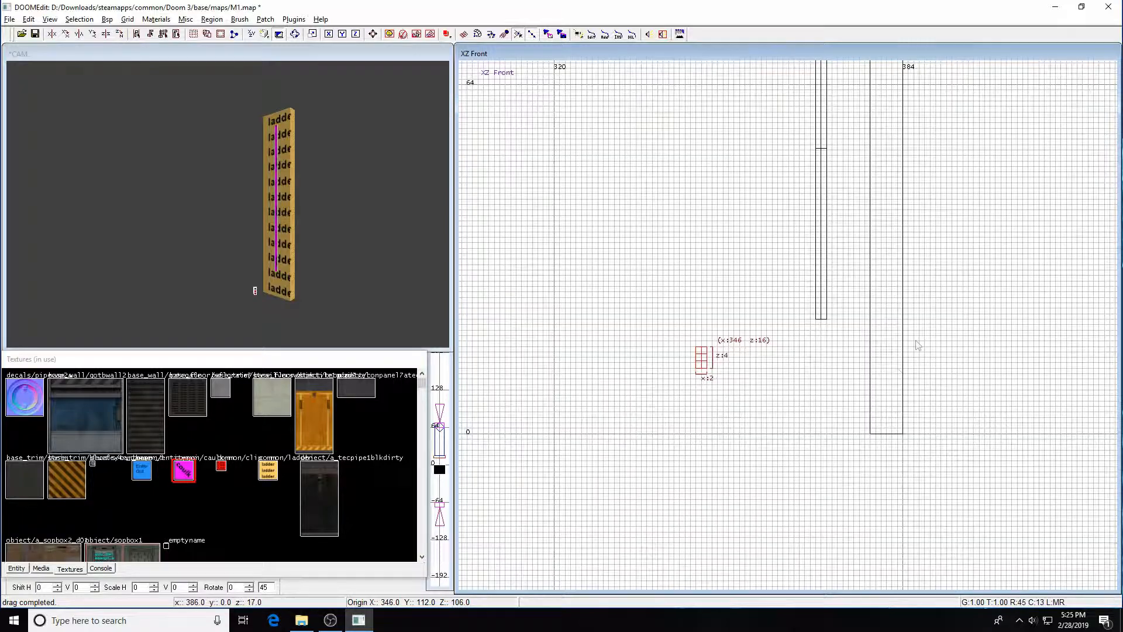
pyautogui.moveTo(702, 366)
pyautogui.mouseDown()
pyautogui.moveTo(830, 349)
pyautogui.moveTo(824, 337)
pyautogui.mouseUp()
# Duplicate the 4-unit piece, rotate the copy about the Y axis to lie horizontally and place it toward the ladder brush
pyautogui.scroll(4, 859, 365)
pyautogui.press('space')
pyautogui.moveTo(810, 276); pyautogui.dragTo(824, 351)
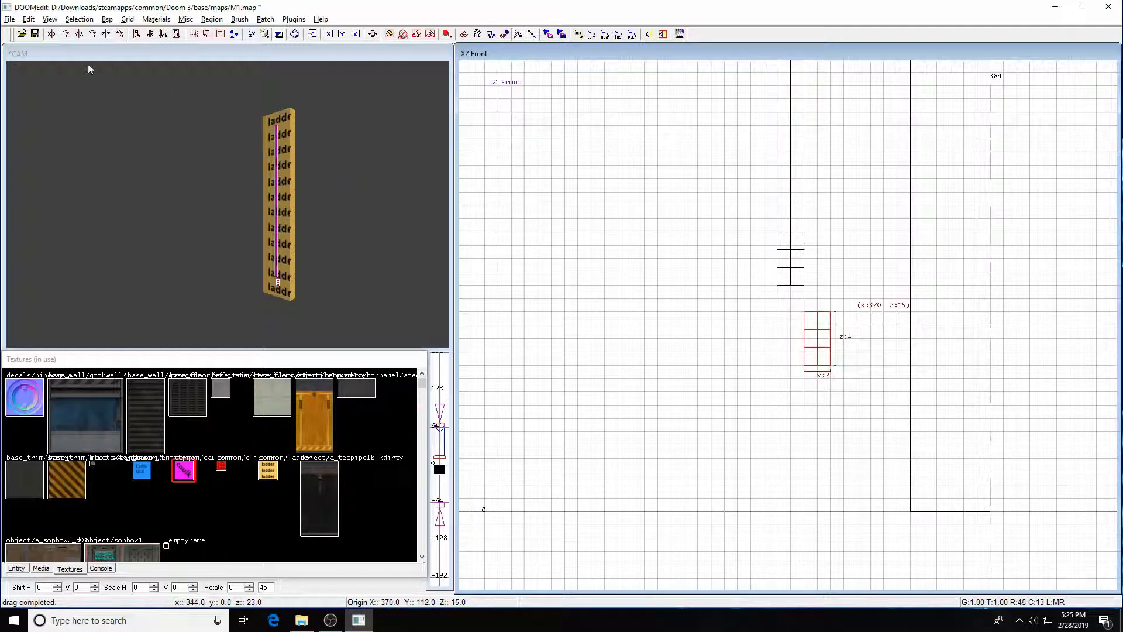
pyautogui.click(117, 36)
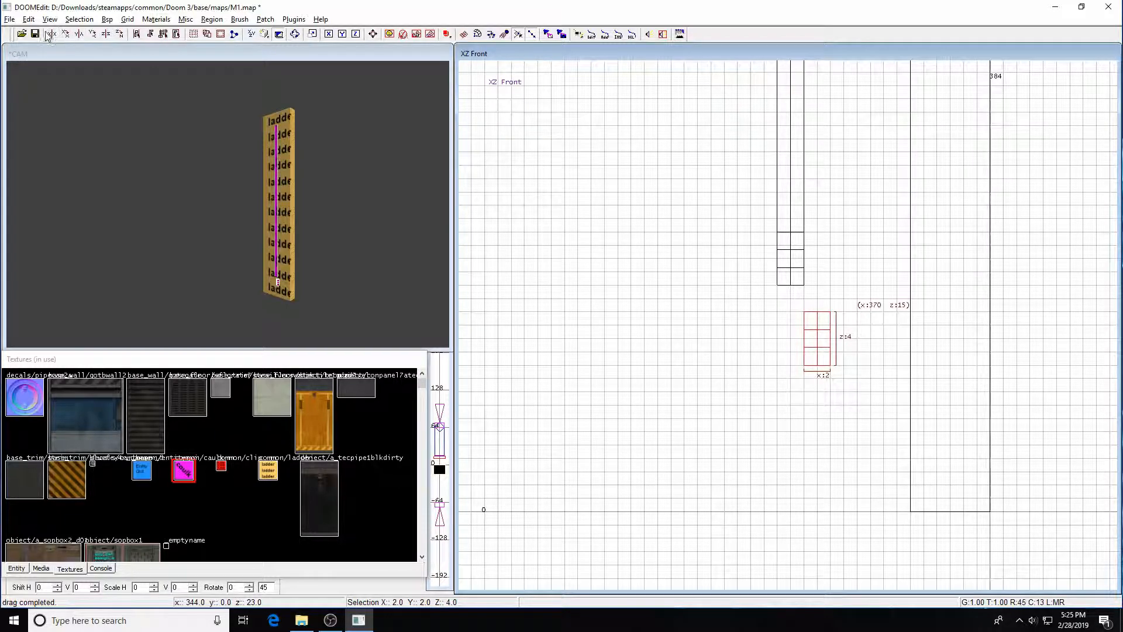
pyautogui.click(92, 34)
pyautogui.moveTo(815, 341); pyautogui.dragTo(842, 314)
pyautogui.press('Escape')
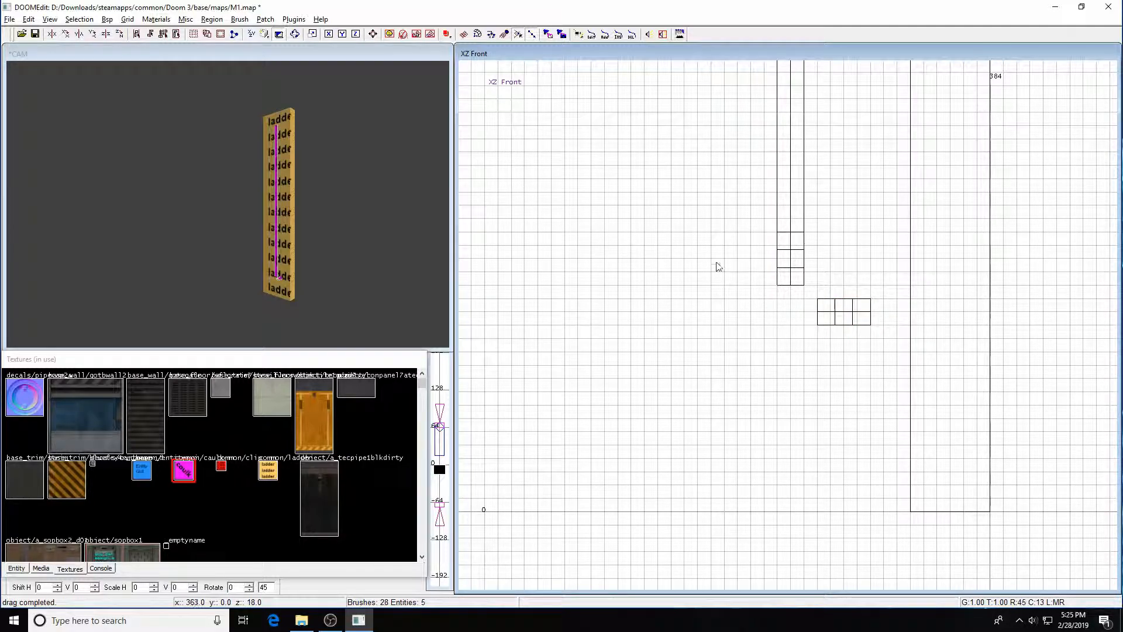
# Raise the horizontal piece level with the bottom end of the short vertical piece and select the vertical piece
pyautogui.moveTo(712, 254)
pyautogui.mouseDown()
pyautogui.moveTo(754, 305)
pyautogui.moveTo(766, 305)
pyautogui.moveTo(747, 281)
pyautogui.moveTo(813, 282)
pyautogui.mouseUp()
pyautogui.press('Escape')
pyautogui.keyDown('shift'); pyautogui.click(861, 322); pyautogui.keyUp('shift')
pyautogui.moveTo(860, 322); pyautogui.dragTo(875, 282)
pyautogui.press('Escape')
pyautogui.keyDown('shift'); pyautogui.click(824, 250); pyautogui.keyUp('shift')
pyautogui.press('Delete')
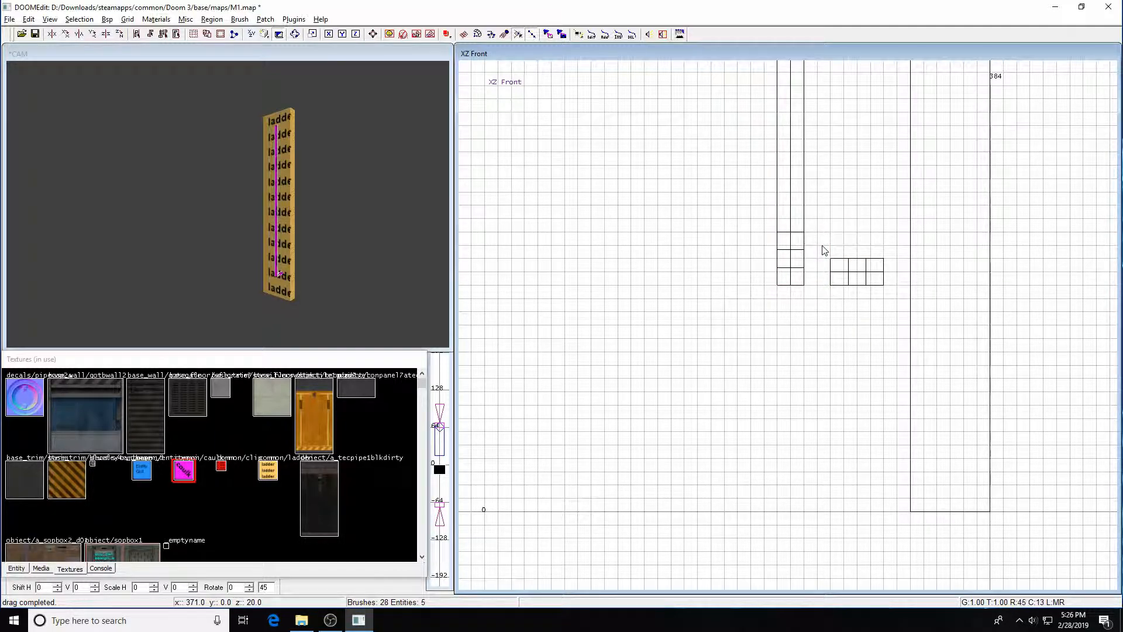
pyautogui.keyDown('shift'); pyautogui.click(797, 264); pyautogui.keyUp('shift')
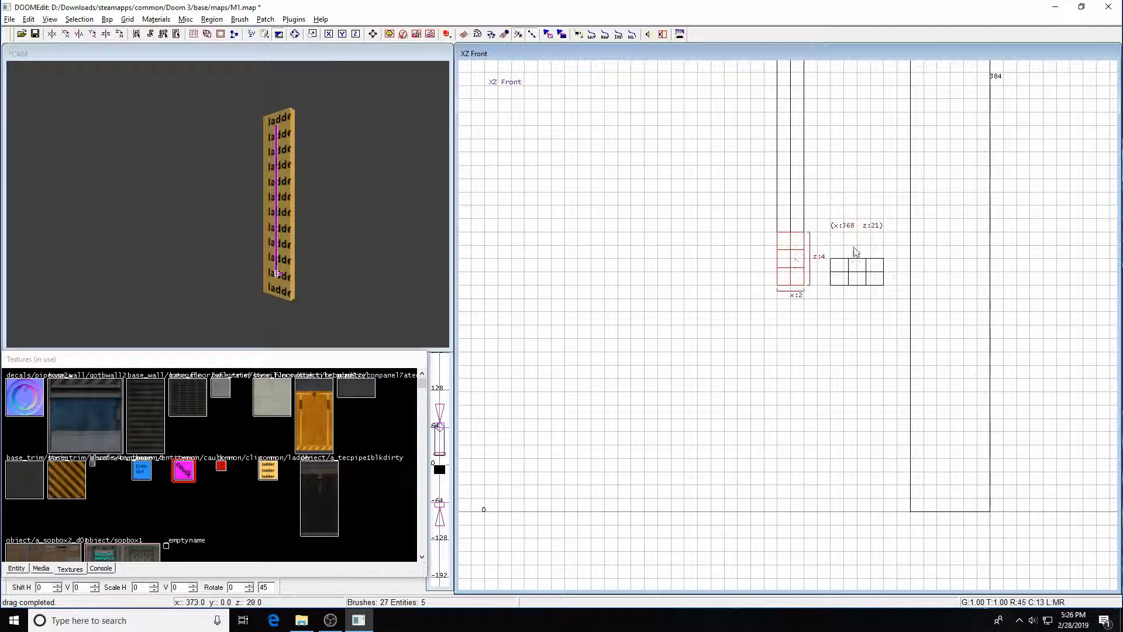
pyautogui.scroll(4, 863, 264)
pyautogui.moveTo(892, 288); pyautogui.dragTo(782, 397)
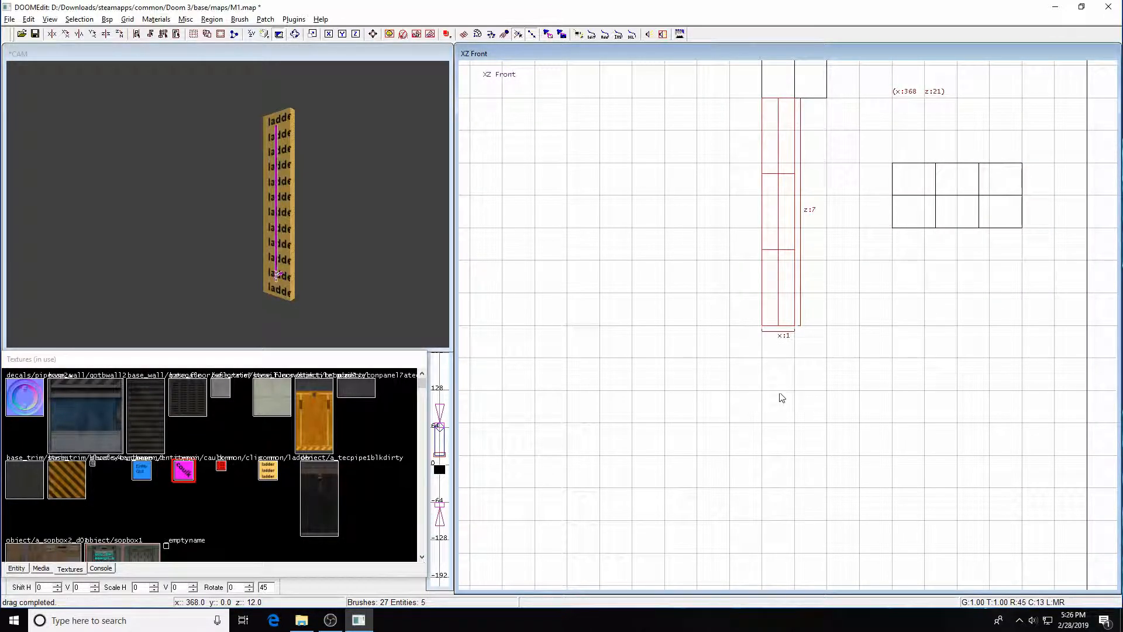
pyautogui.hotkey('ctrl', 'z')
# Bend the short vertical patch into an elbow by moving its lower vertices onto the near end of the horizontal piece
pyautogui.moveTo(882, 410); pyautogui.dragTo(958, 351, button='right')
pyautogui.moveTo(834, 226); pyautogui.dragTo(890, 215, button='right')
pyautogui.press('v')
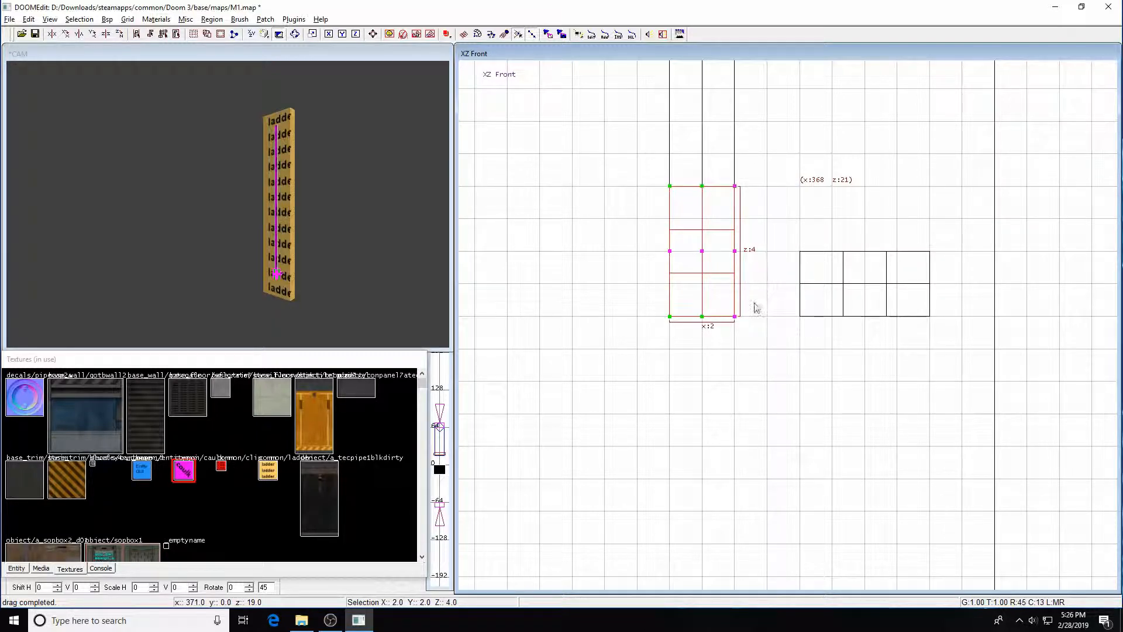
pyautogui.moveTo(717, 305); pyautogui.dragTo(748, 338)
pyautogui.click(734, 317)
pyautogui.moveTo(746, 316); pyautogui.dragTo(811, 250)
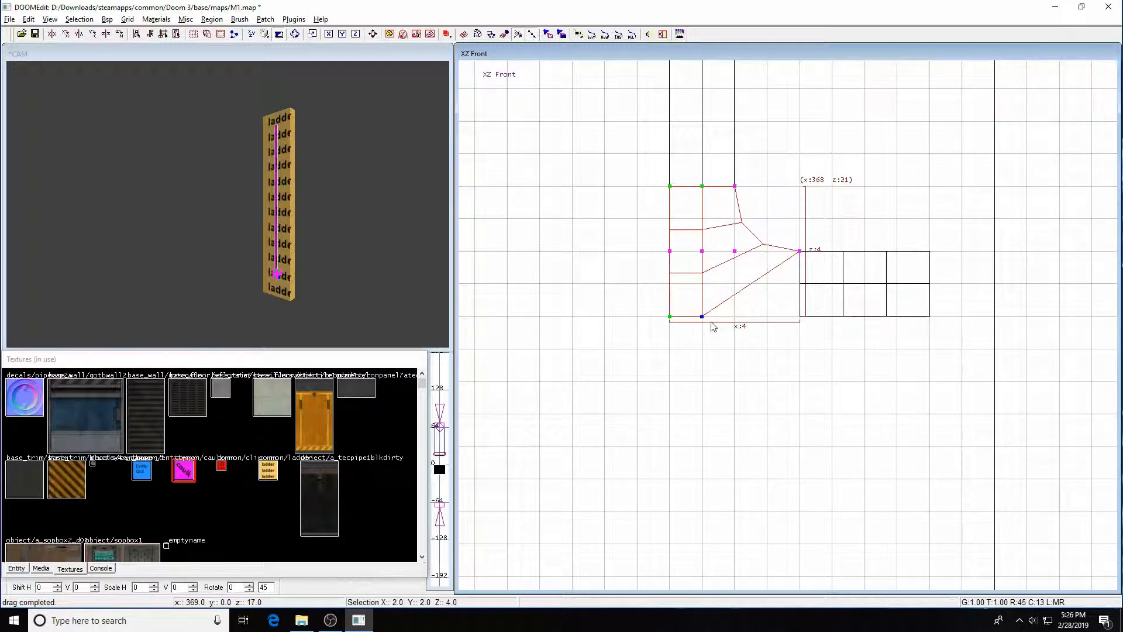
pyautogui.moveTo(706, 320); pyautogui.dragTo(798, 293)
pyautogui.moveTo(660, 316); pyautogui.dragTo(742, 331)
# Align the elbow's remaining bottom vertices with the horizontal piece's near end and set the patch's vertical subdivision to 5
pyautogui.moveTo(741, 326); pyautogui.dragTo(687, 360, button='right')
pyautogui.scroll(3, 733, 319)
pyautogui.moveTo(736, 302); pyautogui.dragTo(728, 259, button='right')
pyautogui.scroll(-1, 737, 286)
pyautogui.scroll(-1, 732, 290)
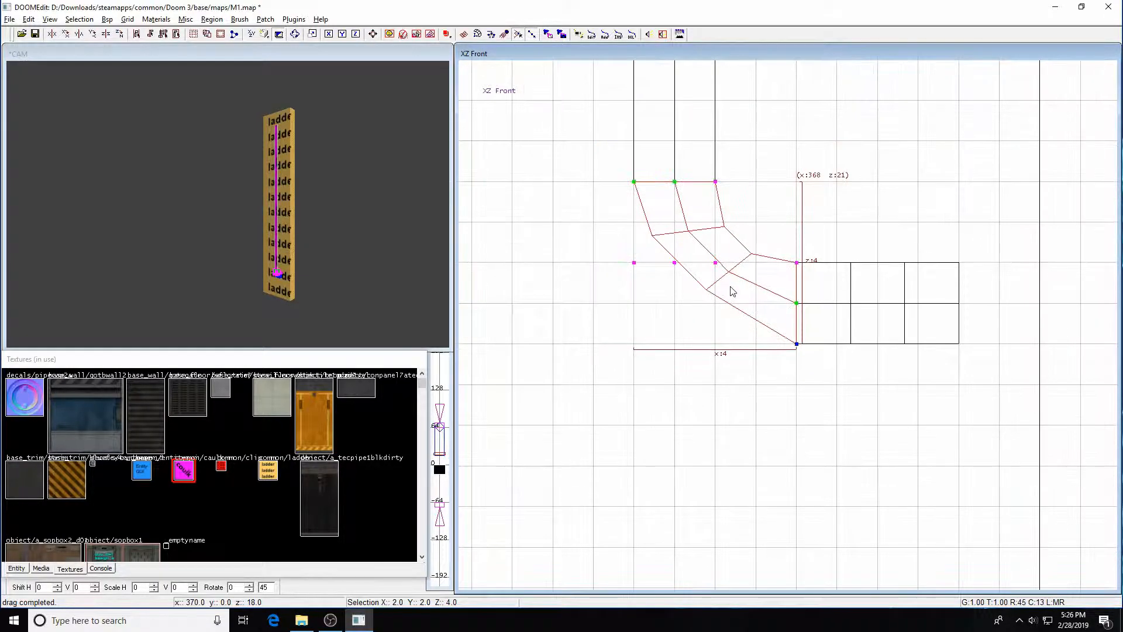
pyautogui.press('s')
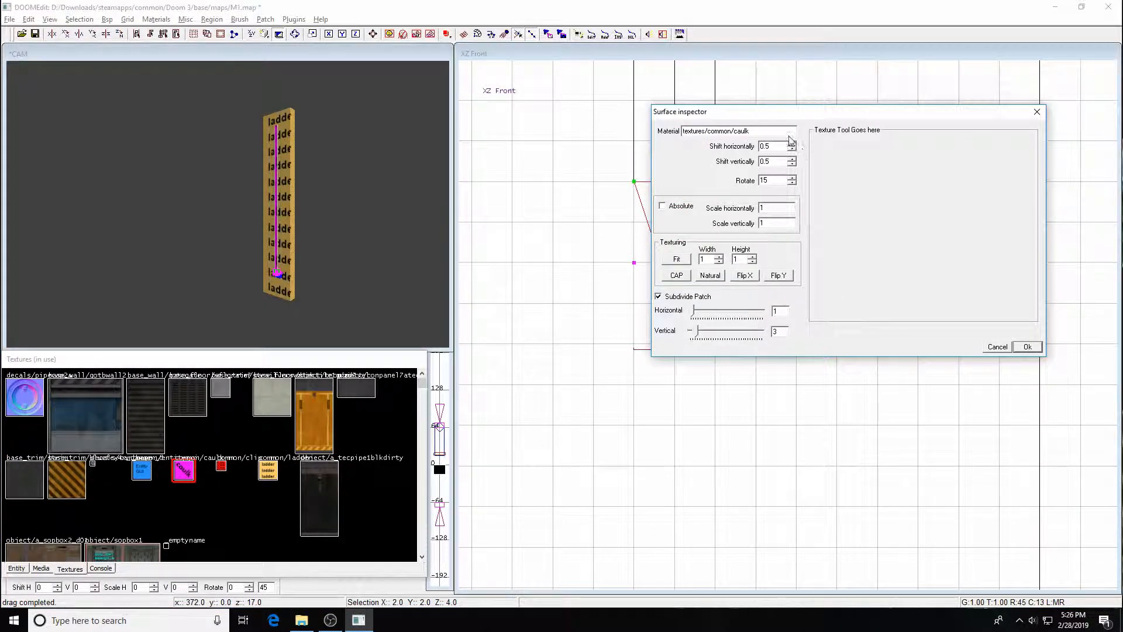
pyautogui.moveTo(810, 374); pyautogui.dragTo(644, 399, button='right')
pyautogui.moveTo(693, 333); pyautogui.dragTo(701, 334)
pyautogui.moveTo(787, 120); pyautogui.dragTo(899, 152)
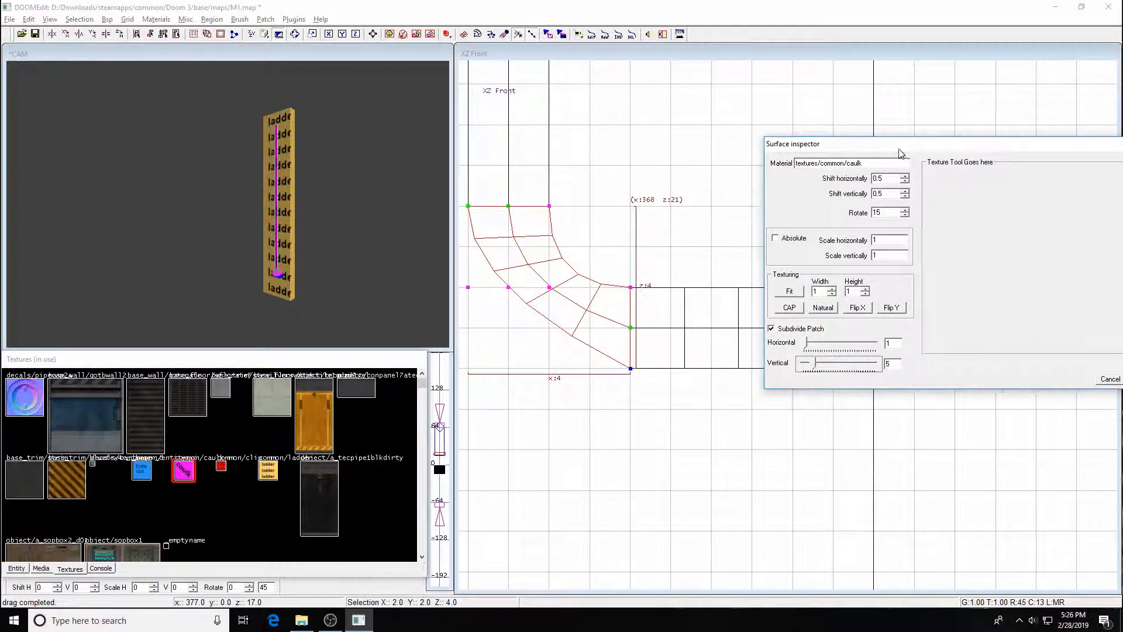
pyautogui.moveTo(1002, 138); pyautogui.dragTo(906, 144)
pyautogui.click(1043, 384)
# At grid size 0.5, lower the elbow's outer corner control point by 1.5 units to round the outside of the bend
pyautogui.scroll(3, 809, 240)
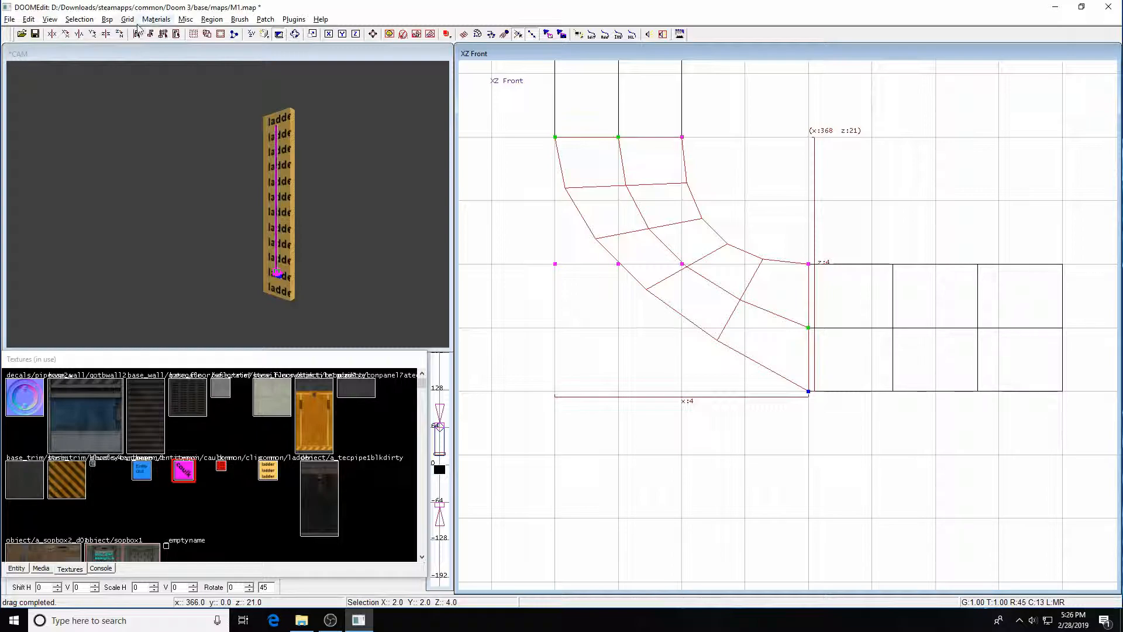
pyautogui.click(127, 18)
pyautogui.click(143, 58)
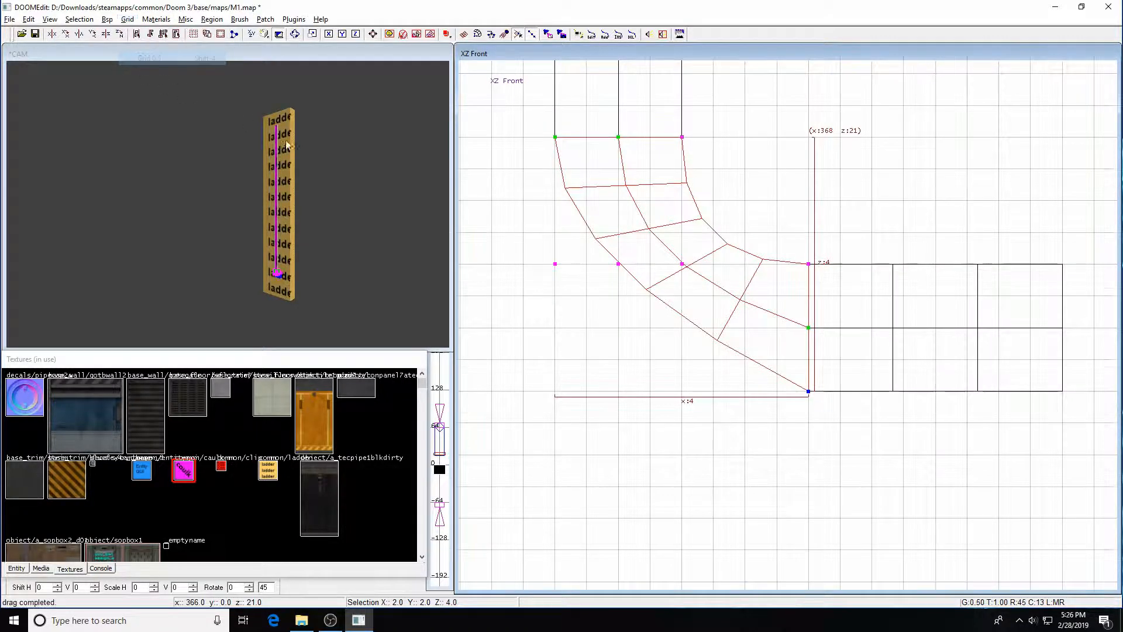
pyautogui.moveTo(555, 264); pyautogui.dragTo(556, 335)
pyautogui.press('Escape')
pyautogui.press('Escape')
pyautogui.keyDown('shift'); pyautogui.click(645, 278); pyautogui.keyUp('shift')
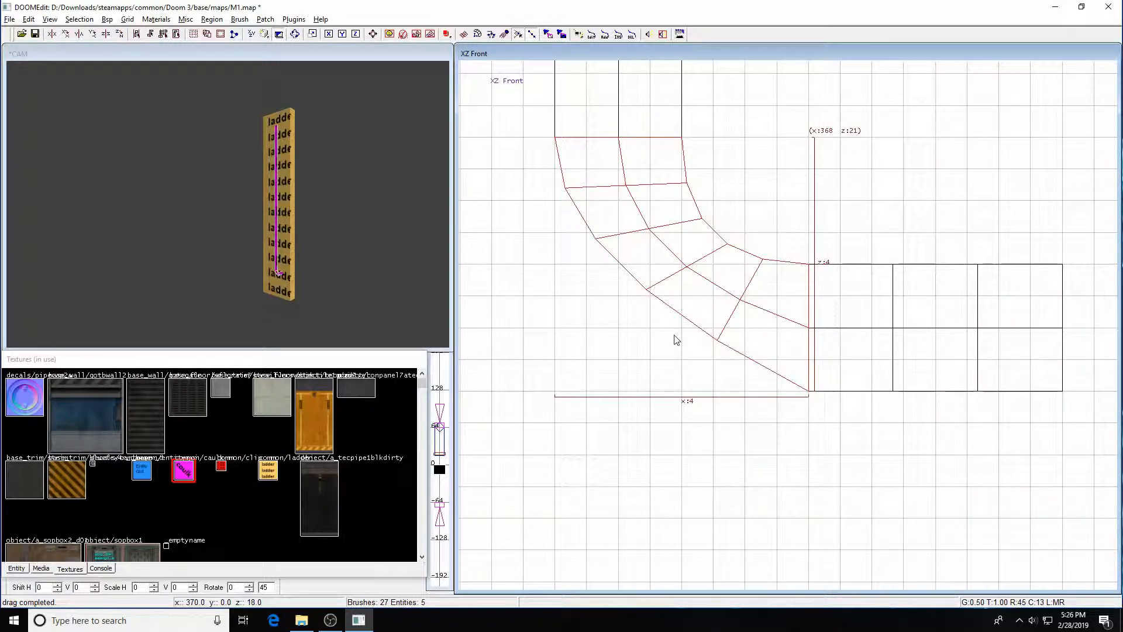
pyautogui.moveTo(534, 246); pyautogui.dragTo(557, 355)
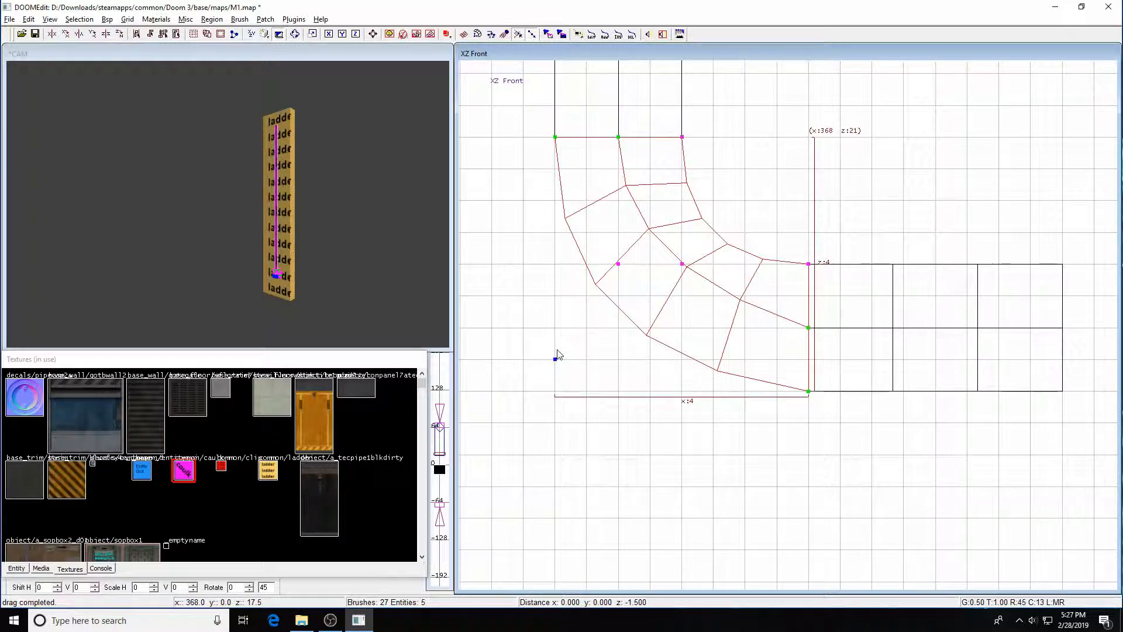
pyautogui.moveTo(557, 355)
pyautogui.mouseDown()
pyautogui.moveTo(556, 383)
pyautogui.moveTo(556, 370)
pyautogui.mouseUp()
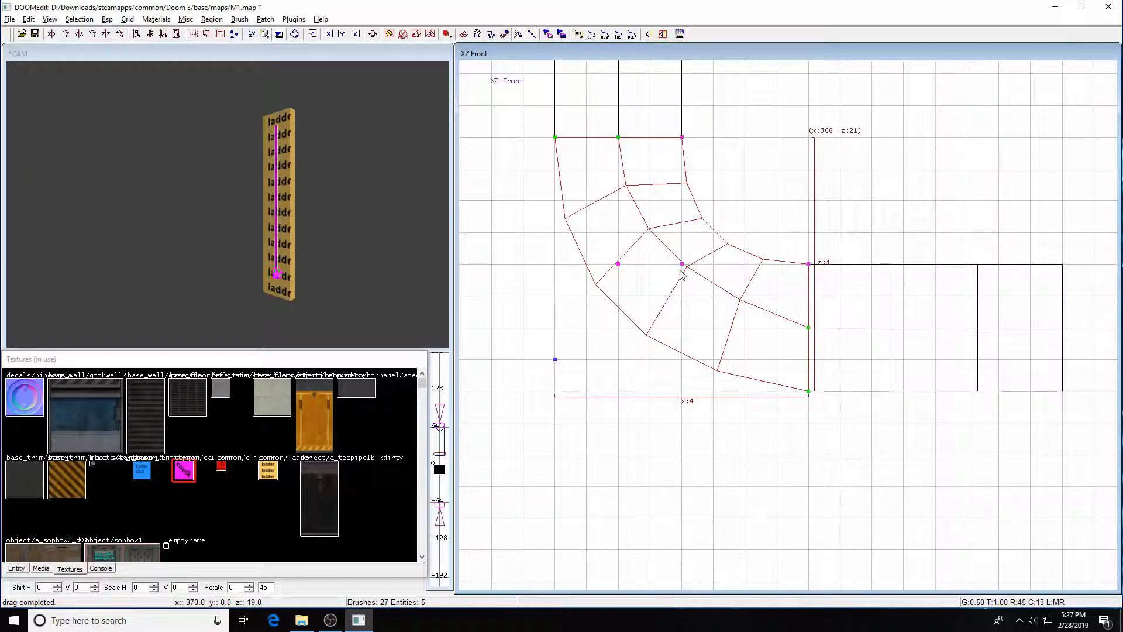
# At grid size 0.125, lower the elbow's middle control points to even out the bend's centre line, and deselect the patch
pyautogui.click(127, 20)
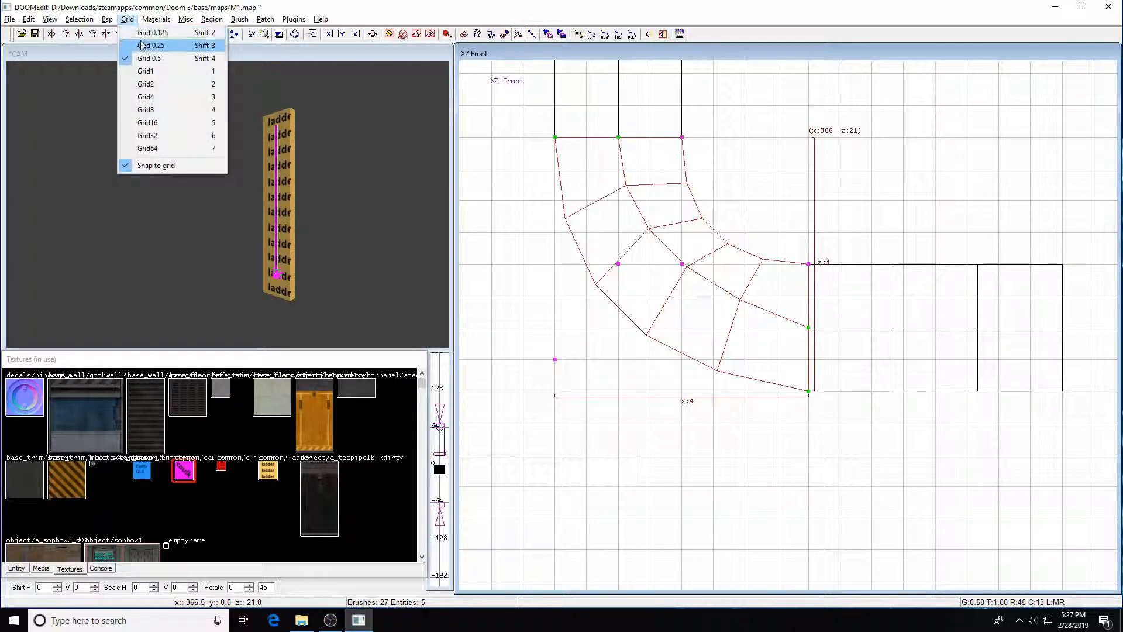
pyautogui.click(151, 32)
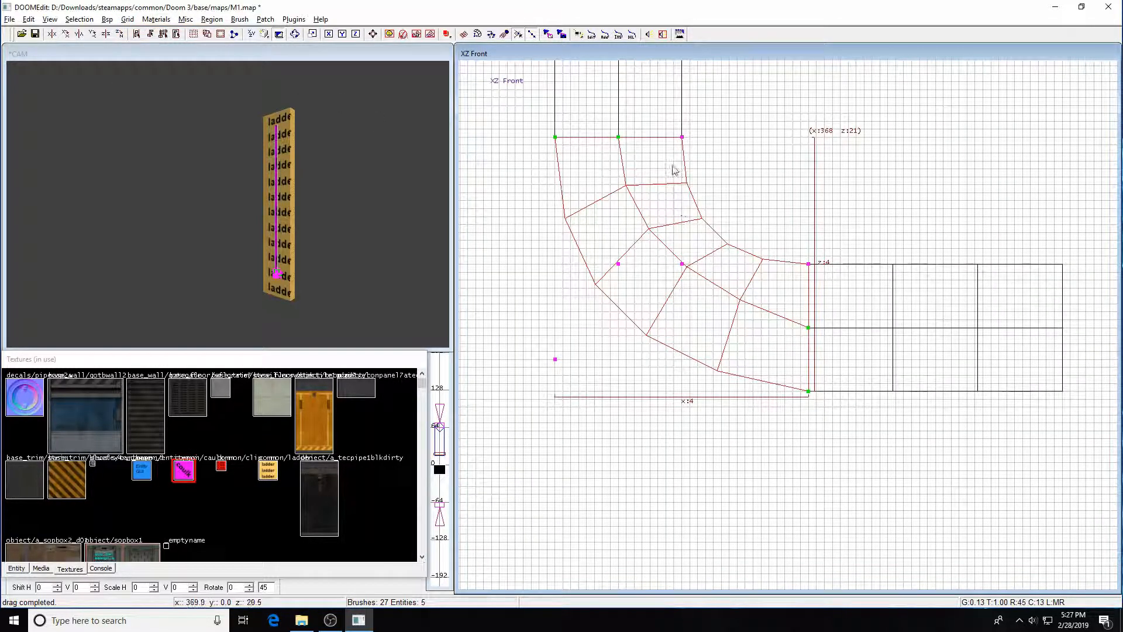
pyautogui.moveTo(682, 263)
pyautogui.mouseDown()
pyautogui.moveTo(666, 265)
pyautogui.moveTo(677, 276)
pyautogui.moveTo(680, 264)
pyautogui.mouseUp()
pyautogui.moveTo(591, 225); pyautogui.dragTo(641, 307)
pyautogui.moveTo(620, 267); pyautogui.dragTo(623, 316)
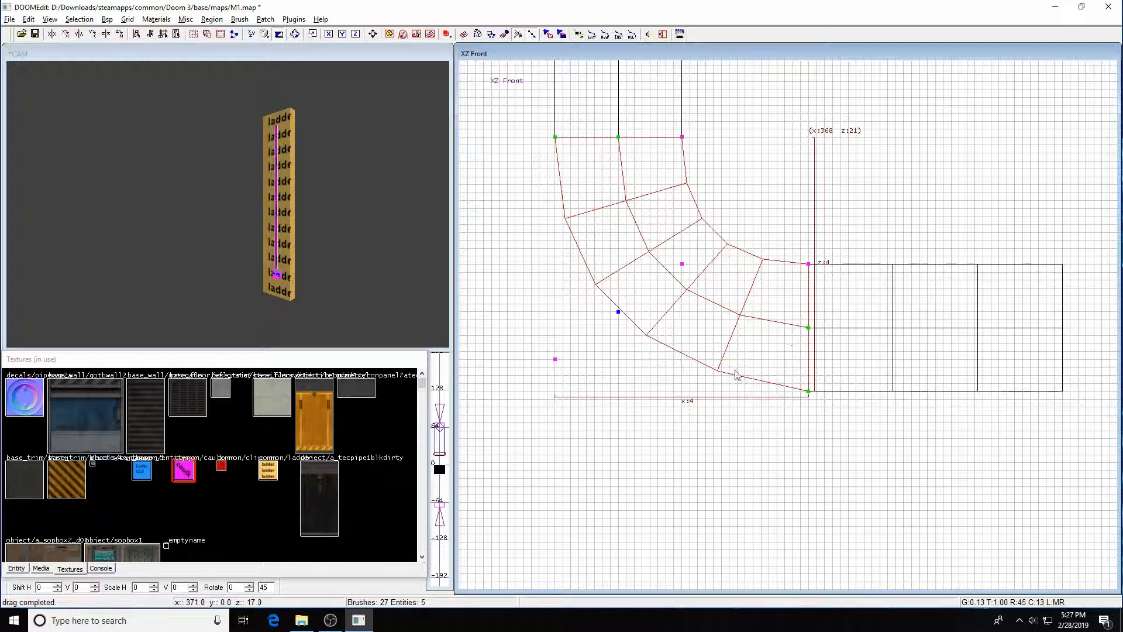
pyautogui.press('Escape')
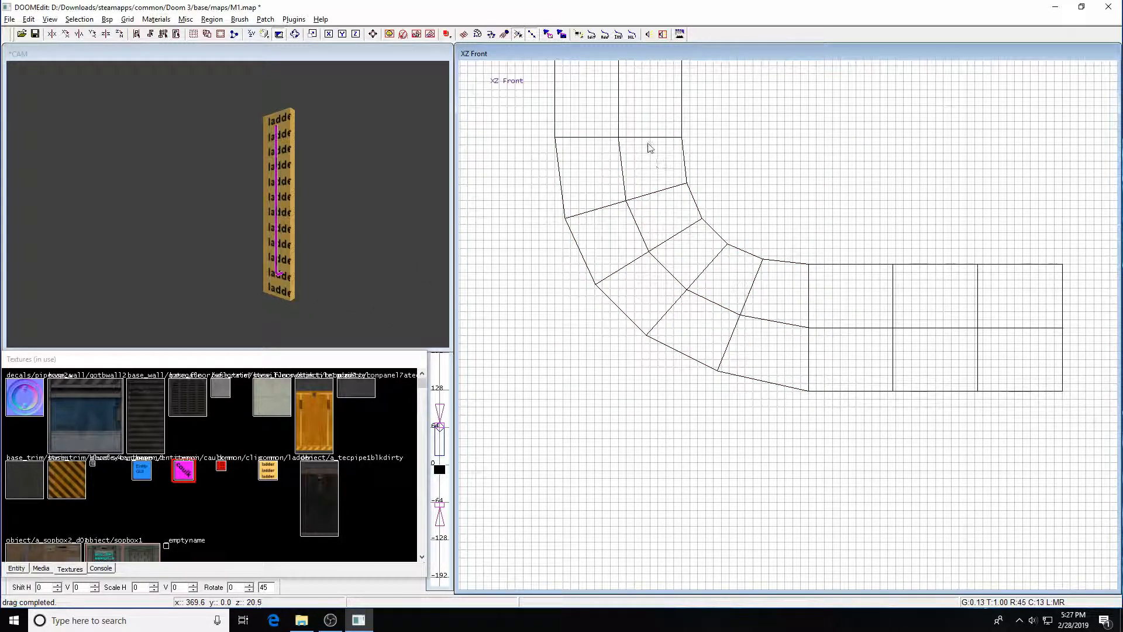
# Examine the joined cylinder, elbow and horizontal piece up close against the ladder brush in the 3D view
pyautogui.hotkey('ctrl', 'Tab')
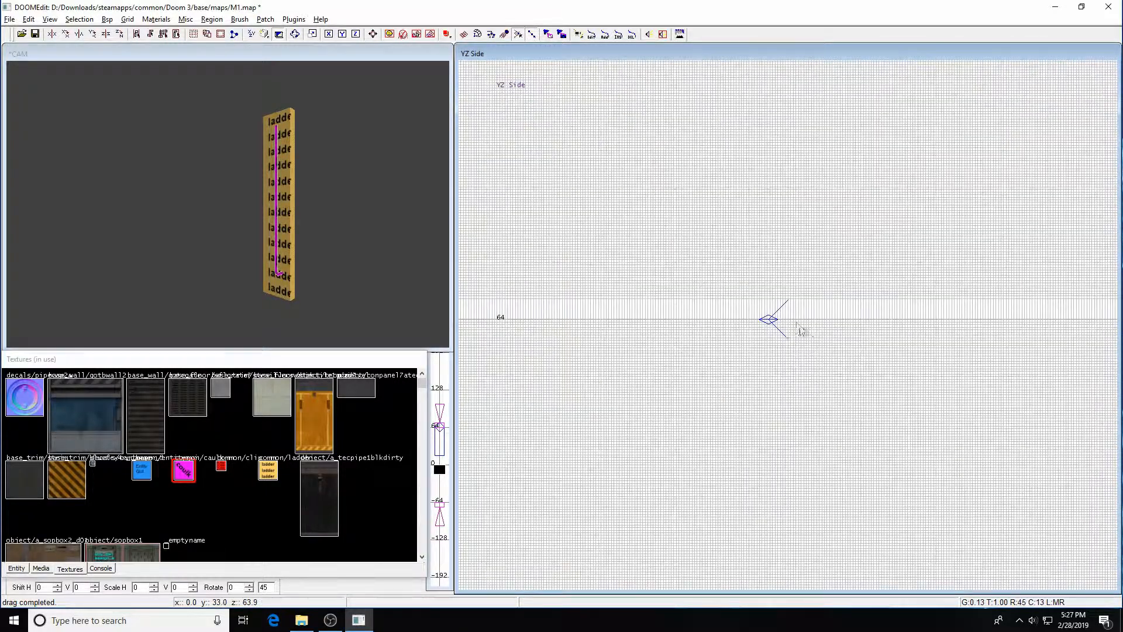
pyautogui.scroll(5, 805, 333)
pyautogui.scroll(-3, 826, 333)
pyautogui.hotkey('ctrl', 'Tab')
pyautogui.moveTo(865, 413); pyautogui.dragTo(691, 280, button='right')
pyautogui.scroll(5, 901, 421)
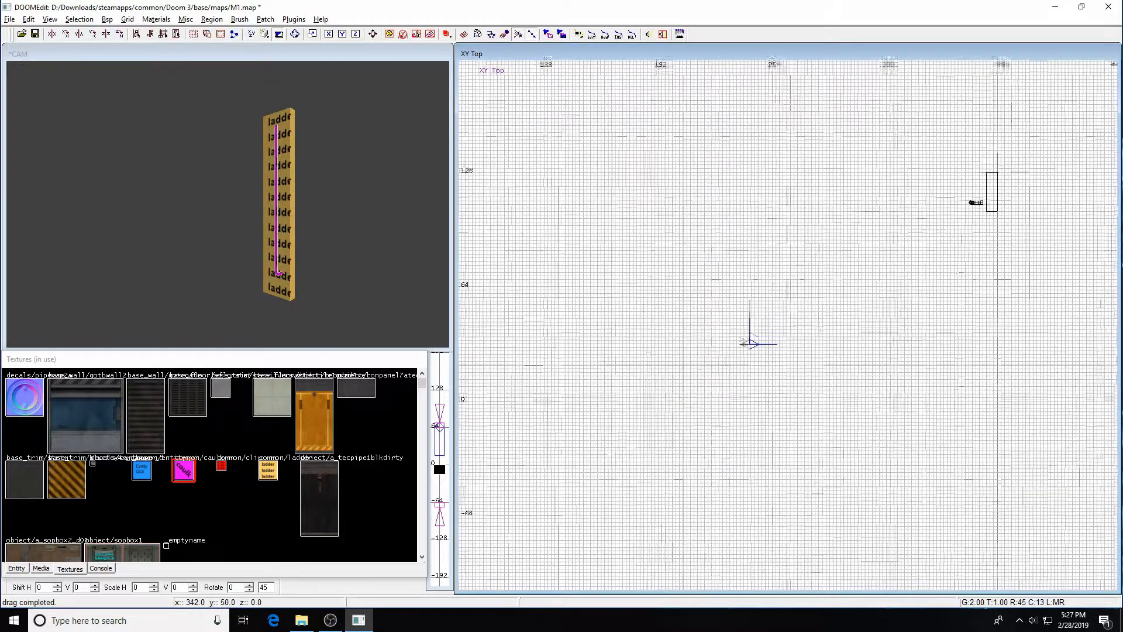
pyautogui.scroll(4, 938, 266)
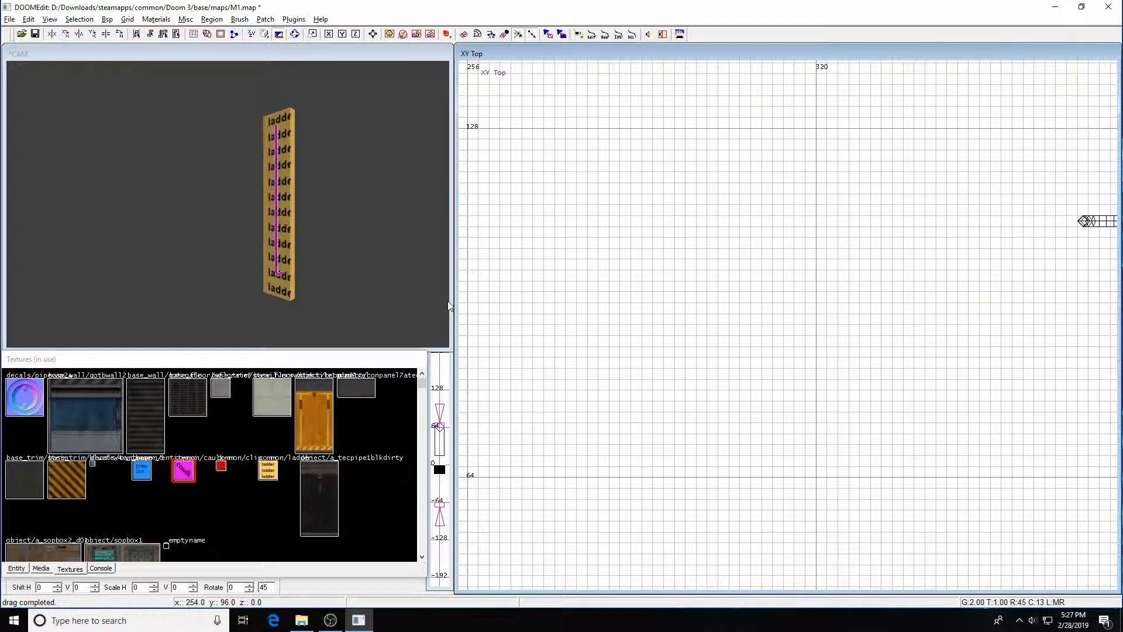
pyautogui.press('Right')
pyautogui.press('Up')
pyautogui.press('Up')
pyautogui.press('Up')
pyautogui.press('Left')
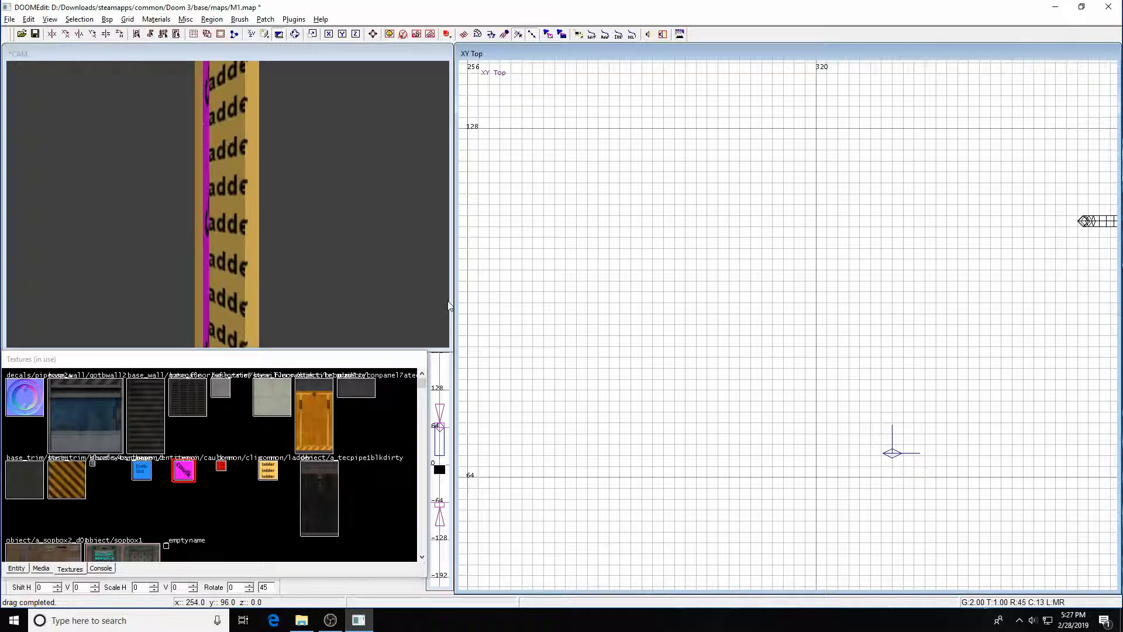
pyautogui.press('c')
pyautogui.press('Up')
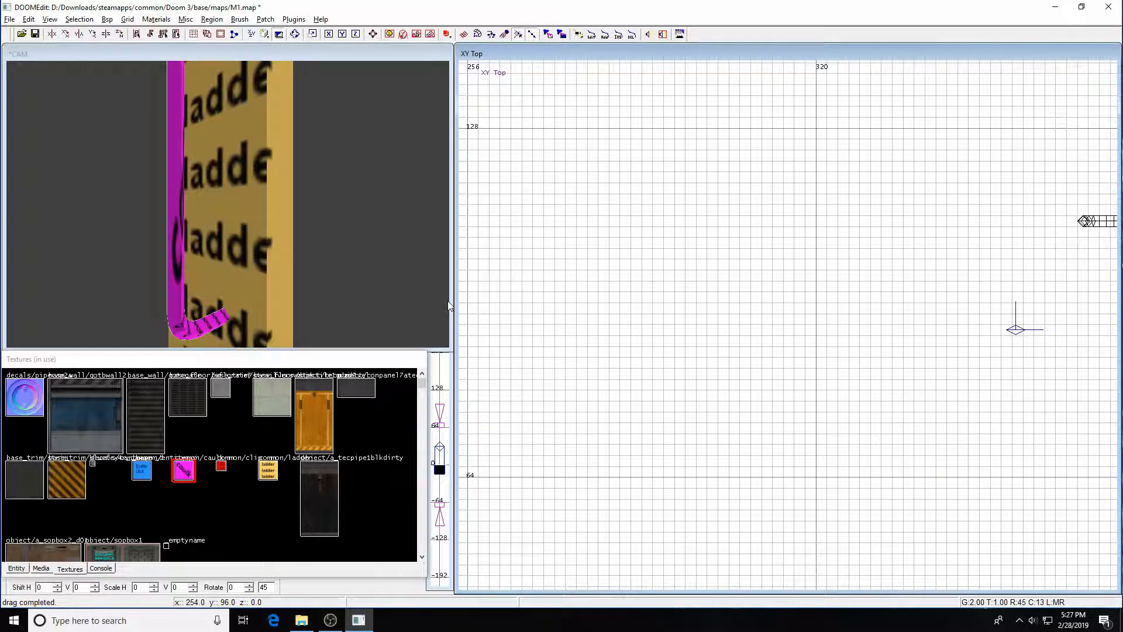
pyautogui.press('Left')
pyautogui.press('Down')
pyautogui.press('Down')
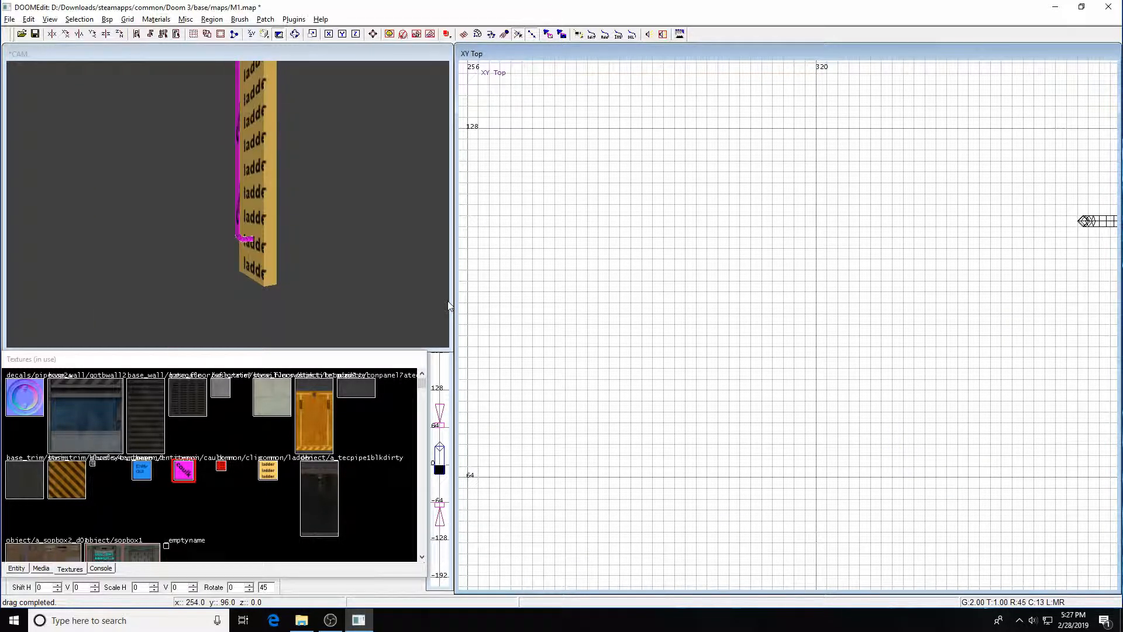
# Select the elbow with its horizontal piece and duplicate them
pyautogui.keyDown('shift'); pyautogui.click(240, 245); pyautogui.keyUp('shift')
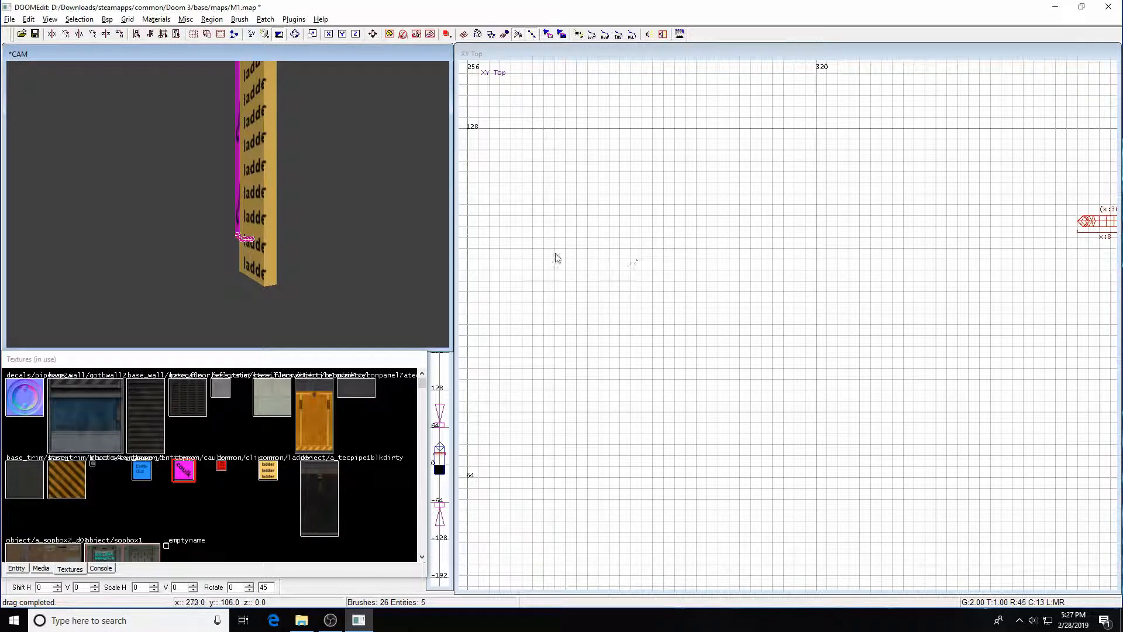
pyautogui.press('space')
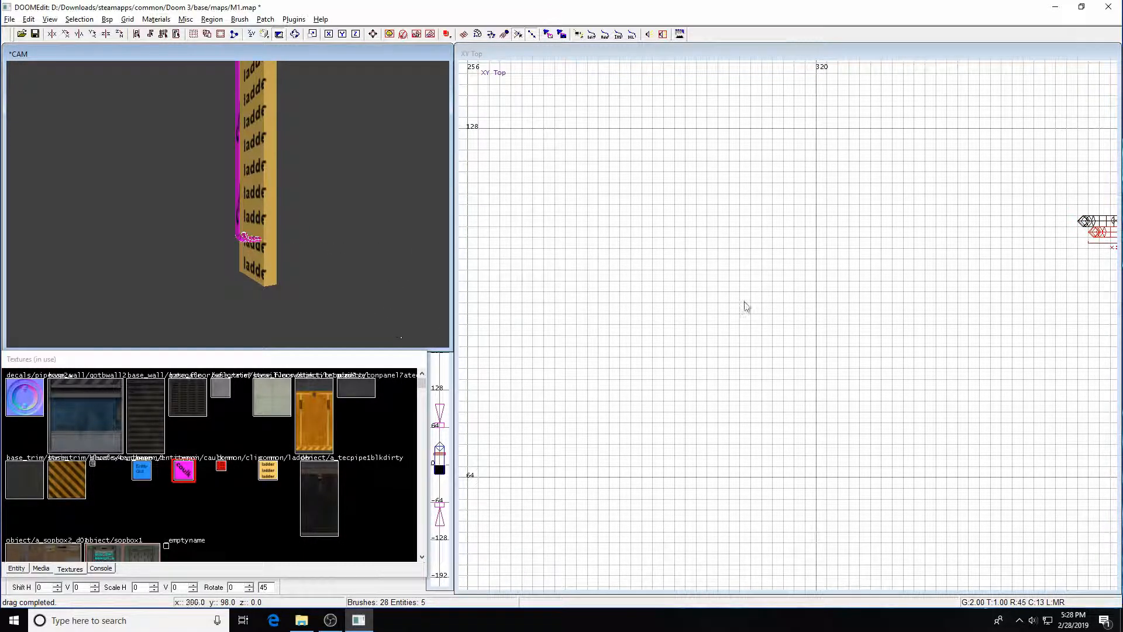
pyautogui.moveTo(830, 299); pyautogui.dragTo(625, 347, button='right')
pyautogui.moveTo(890, 296); pyautogui.dragTo(867, 325, button='right')
pyautogui.scroll(2, 890, 295)
# Flip and rotate the copy about the X and Z axes until it is upside down with its elbow on the long cylinder's side
pyautogui.hotkey('ctrl', 'Tab')
pyautogui.click(120, 35)
pyautogui.click(119, 35)
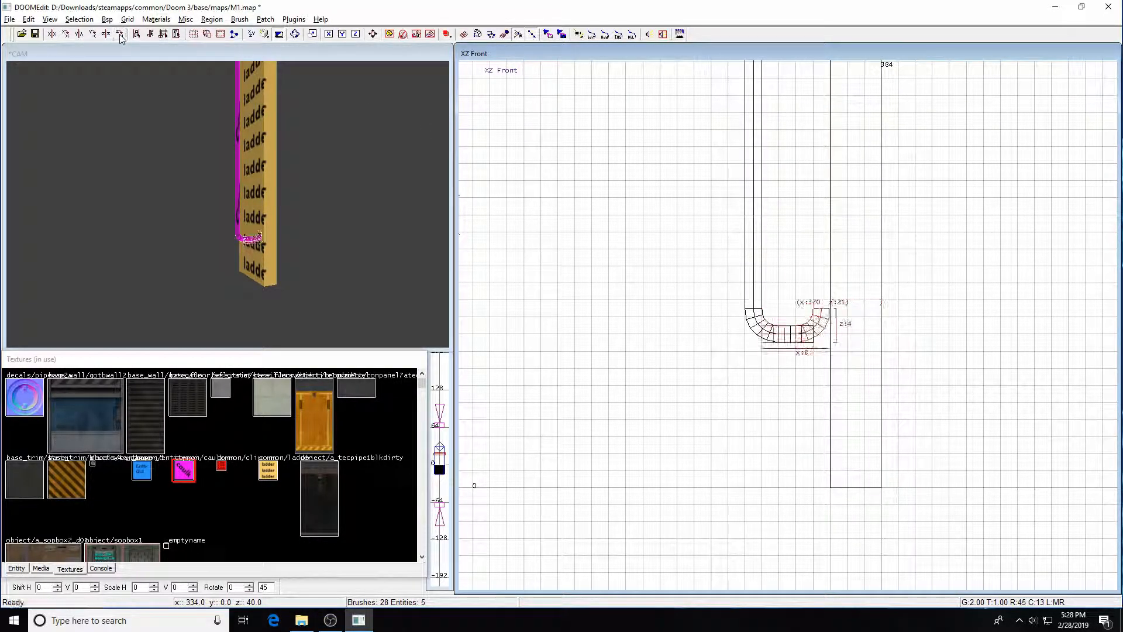
pyautogui.click(52, 35)
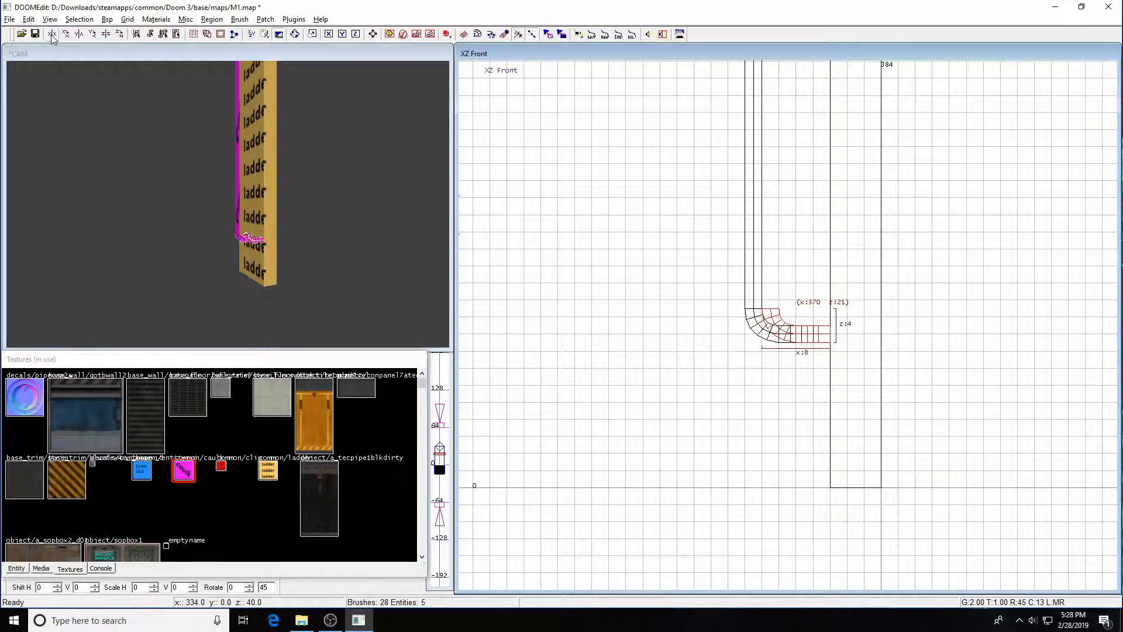
pyautogui.click(51, 34)
pyautogui.click(67, 35)
pyautogui.click(67, 35)
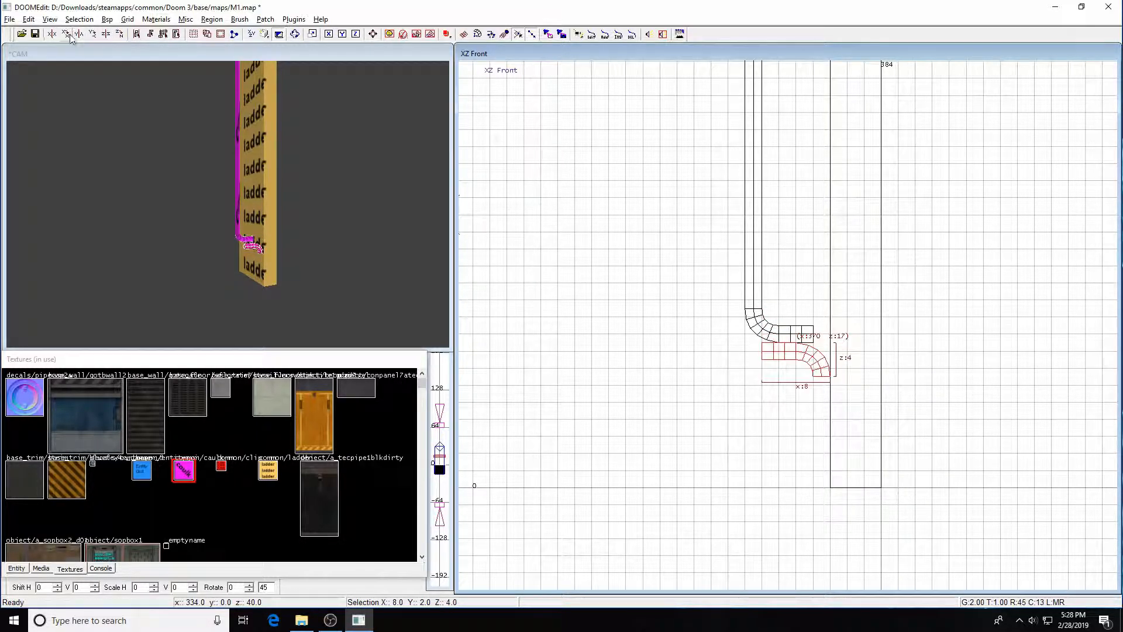
pyautogui.click(119, 34)
pyautogui.click(119, 34)
# Move the inverted elbow and horizontal piece up onto the top end of the long cylinder in the front view
pyautogui.moveTo(704, 321); pyautogui.dragTo(643, 381, button='right')
pyautogui.moveTo(721, 414); pyautogui.dragTo(724, 231)
pyautogui.scroll(-2, 780, 230)
pyautogui.moveTo(765, 351); pyautogui.dragTo(766, 107)
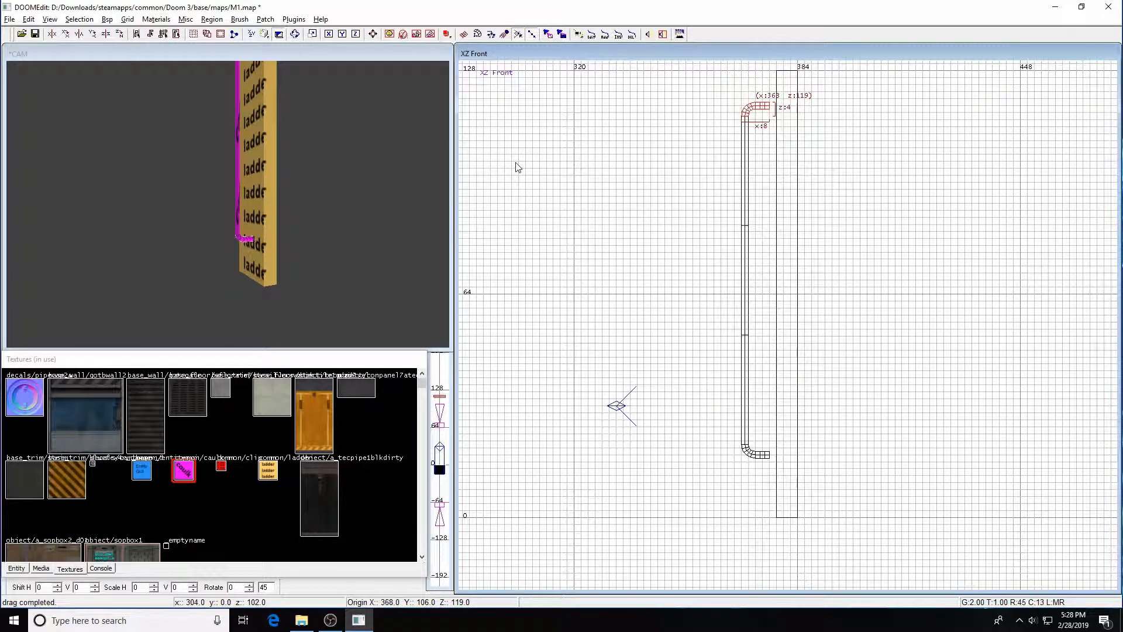
# Shift the top elbow and horizontal piece along Y in the side view to line up with the long cylinder
pyautogui.press('Left')
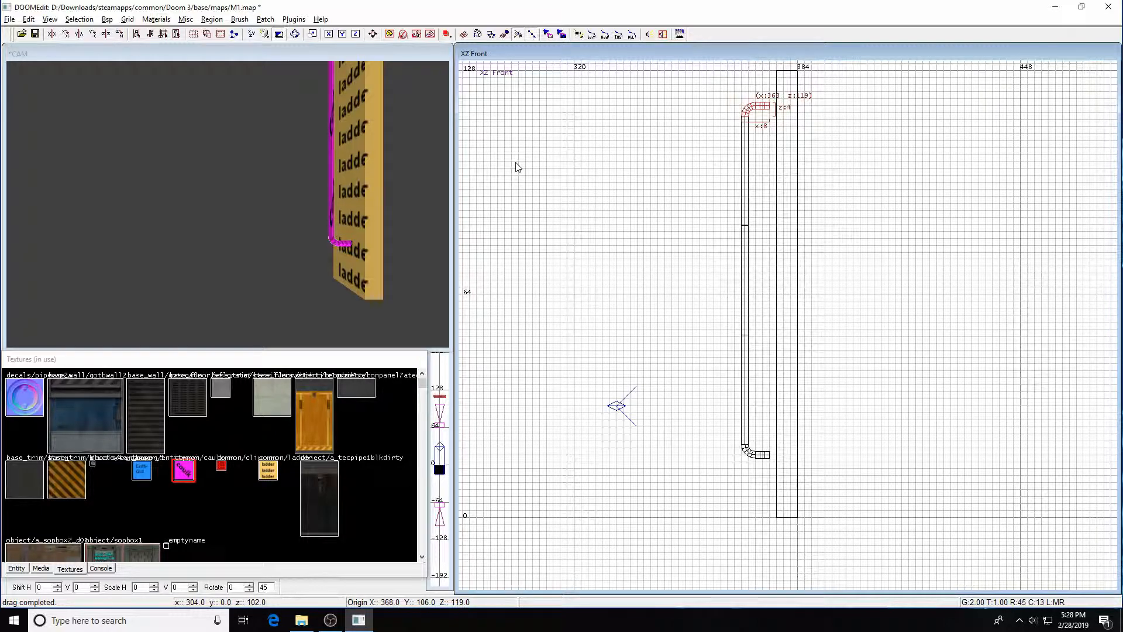
pyautogui.press('d')
pyautogui.press('d')
pyautogui.press('Down')
pyautogui.hotkey('ctrl', 'Tab')
pyautogui.moveTo(838, 241); pyautogui.dragTo(834, 176, button='right')
pyautogui.scroll(2, 827, 249)
pyautogui.moveTo(785, 230); pyautogui.dragTo(814, 244)
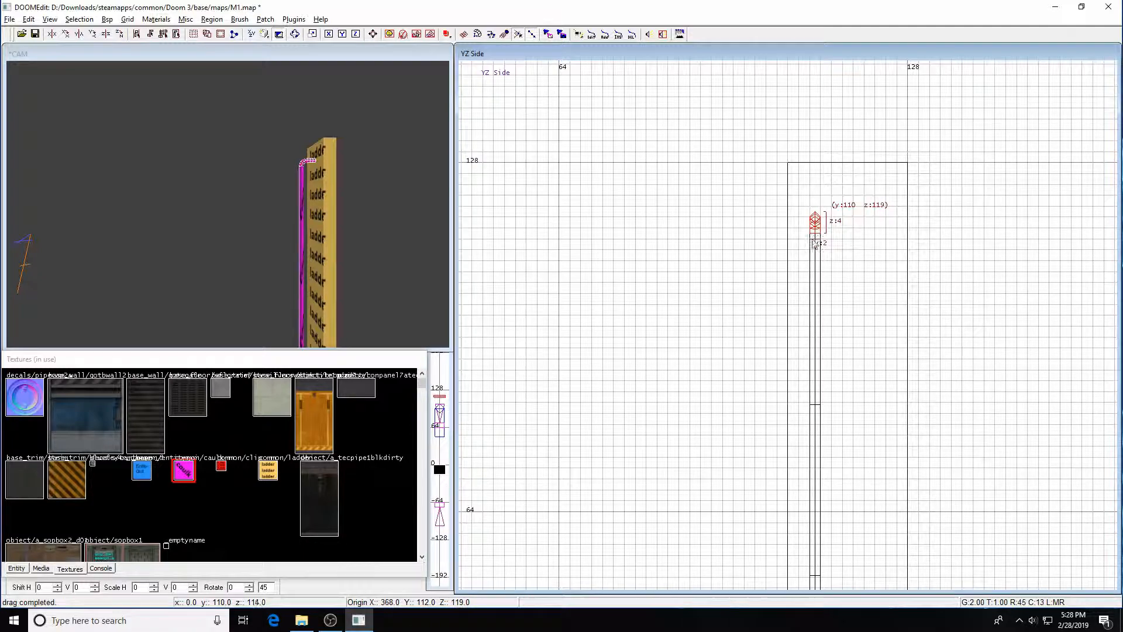
# Add the long cylinder and the bottom elbow with its horizontal piece to the selection, leaving out the ladder brush
pyautogui.keyDown('shift'); pyautogui.click(301, 182); pyautogui.keyUp('shift')
pyautogui.press('c')
pyautogui.press('c')
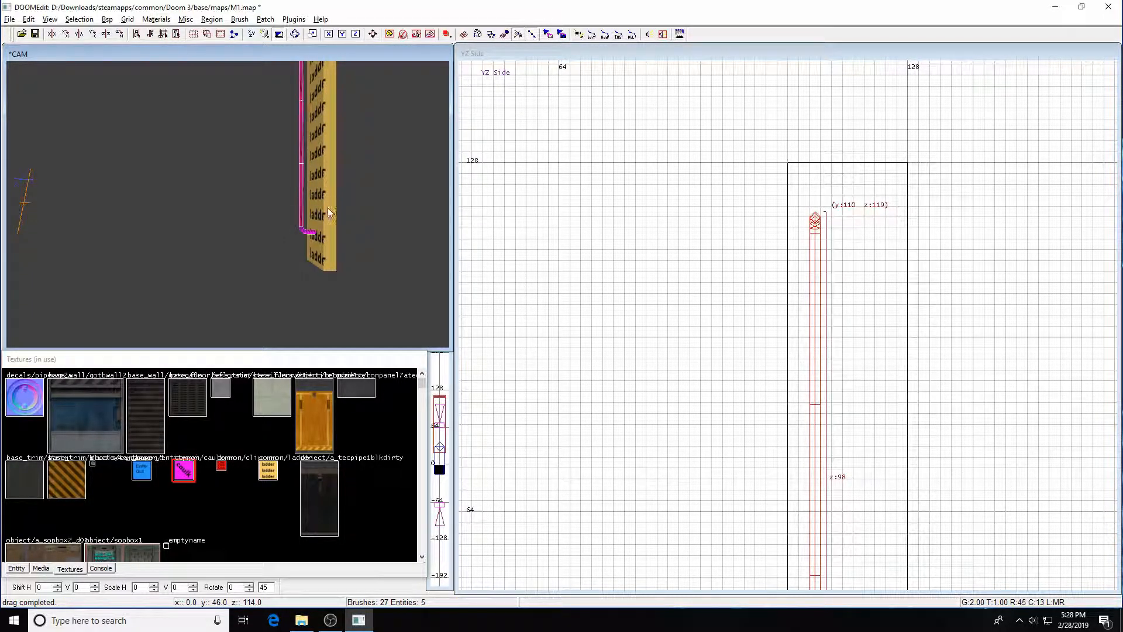
pyautogui.keyDown('shift'); pyautogui.click(310, 237); pyautogui.keyUp('shift')
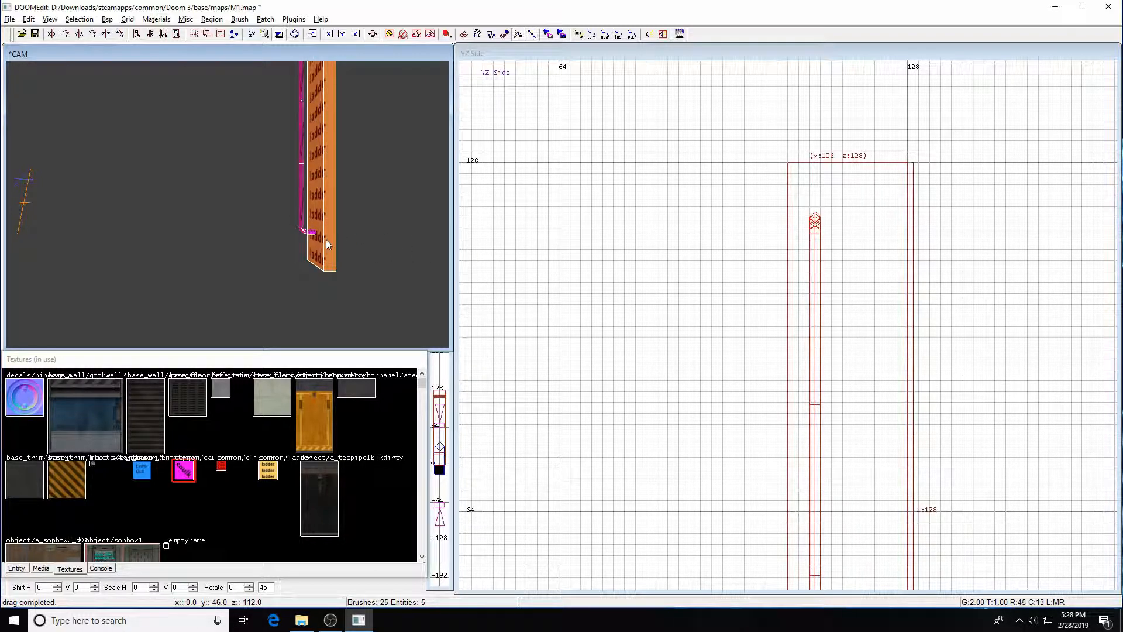
pyautogui.keyDown('shift'); pyautogui.click(314, 235); pyautogui.keyUp('shift')
# Move the complete rail 4 units along Y to the ladder brush's side edge and raise it 6 units
pyautogui.moveTo(813, 263); pyautogui.dragTo(750, 166, button='right')
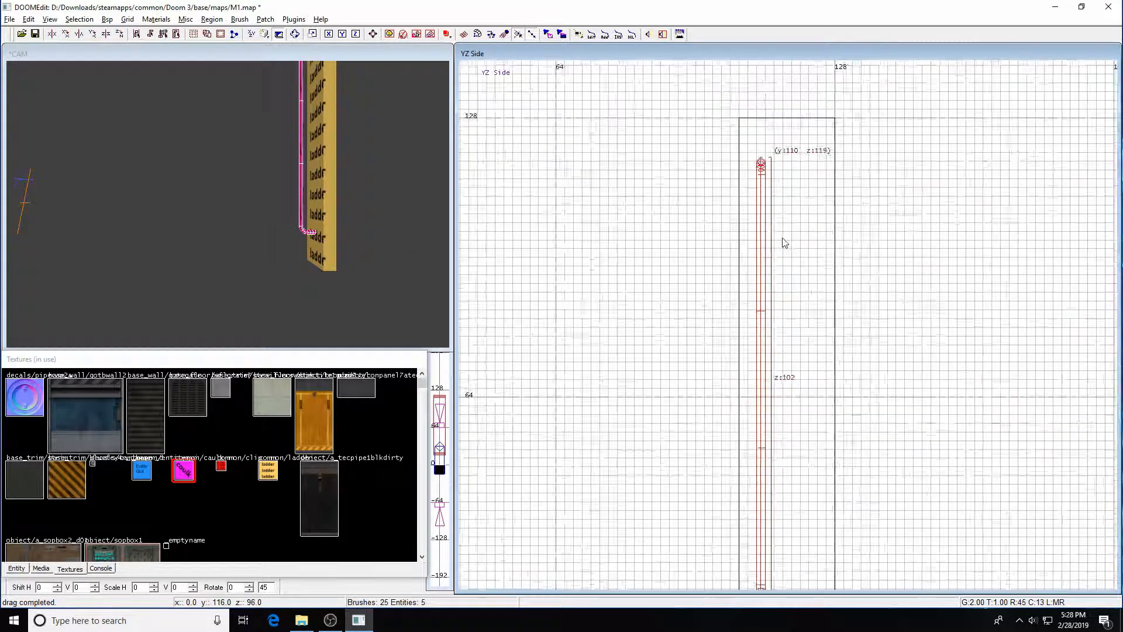
pyautogui.scroll(-3, 783, 321)
pyautogui.moveTo(769, 347); pyautogui.dragTo(763, 326)
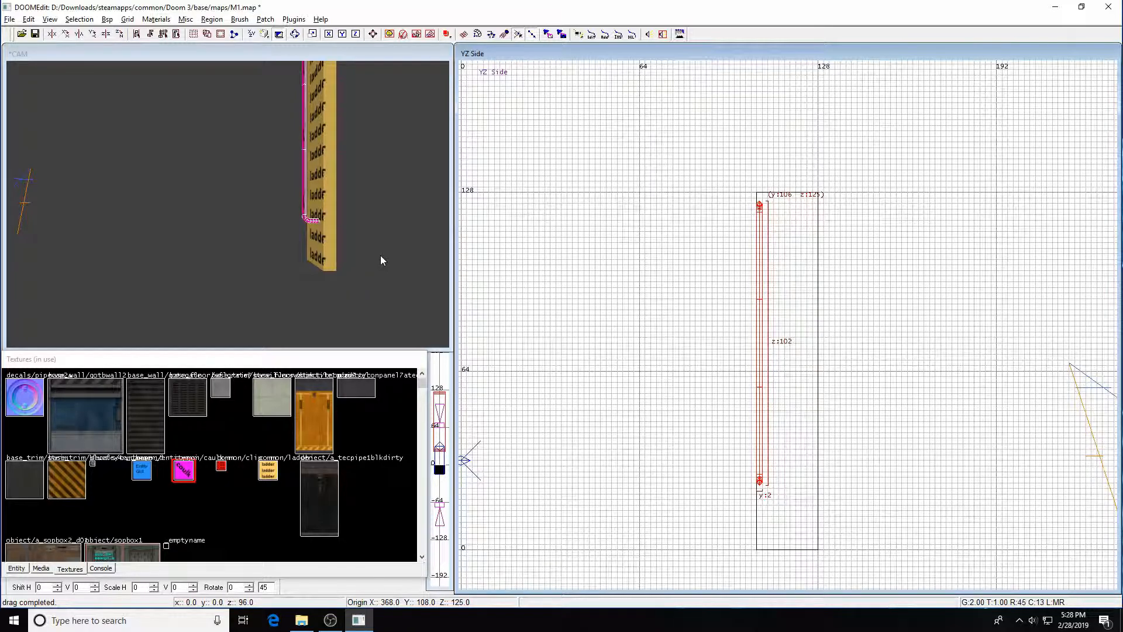
pyautogui.press('d')
pyautogui.press('d')
pyautogui.press('Down')
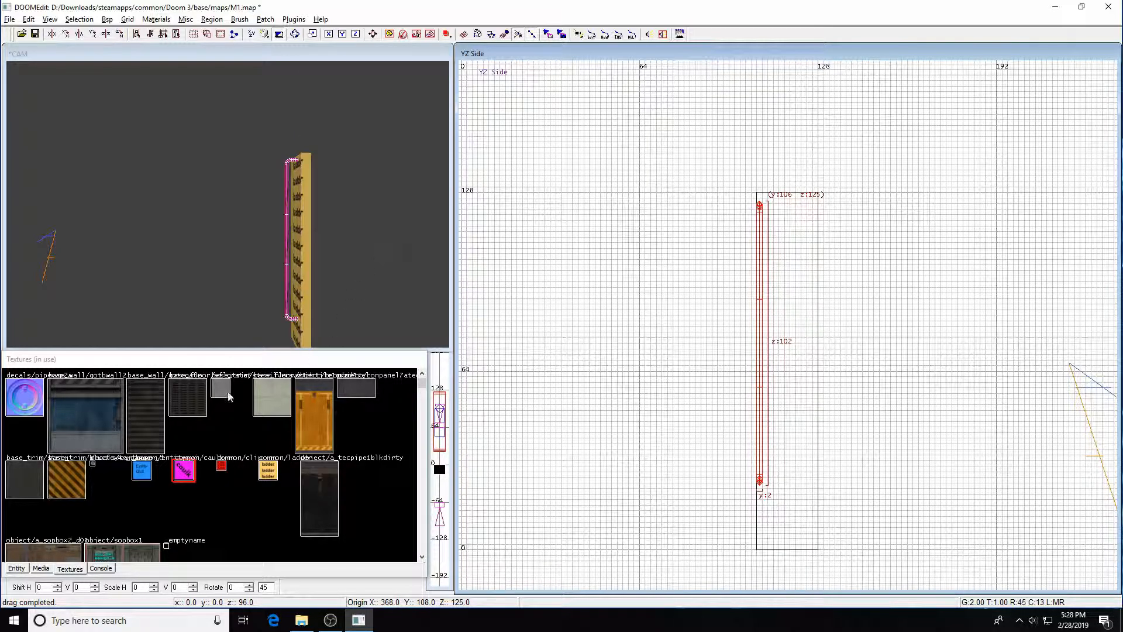
# Deselect the rail, make bluetex4r_danger_d the active material, and undo the rail's last move
pyautogui.press('Escape')
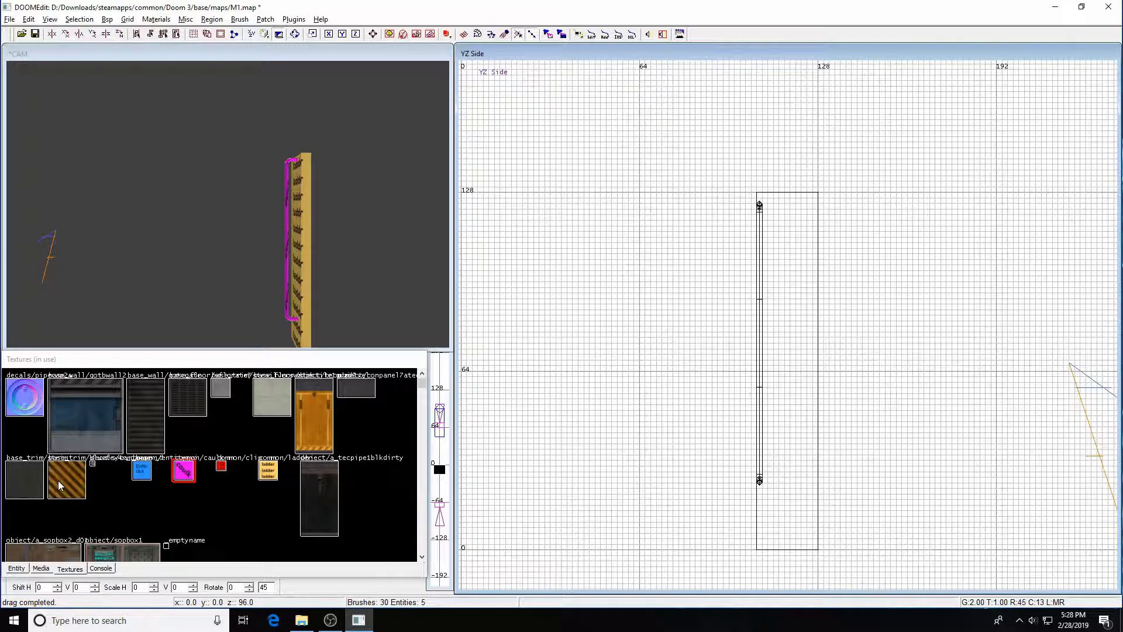
pyautogui.click(59, 484)
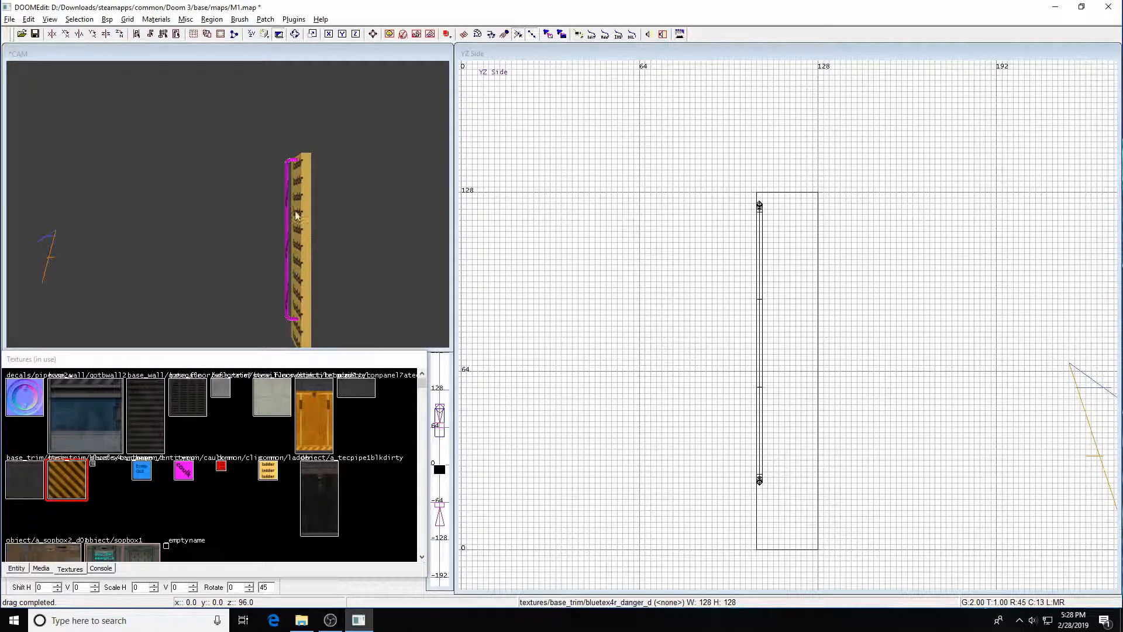
pyautogui.hotkey('ctrl', 'z')
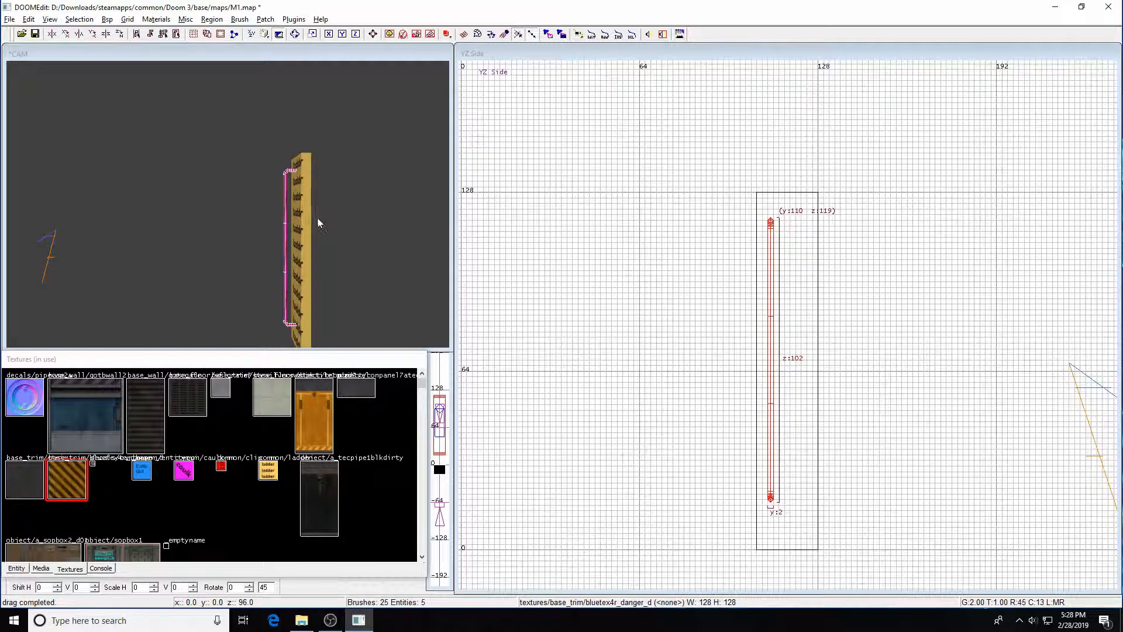
# Apply the bluetex4r_danger_d material to the rail with natural texturing and deselect the rail
pyautogui.click(73, 475)
pyautogui.moveTo(638, 354); pyautogui.dragTo(601, 316, button='right')
pyautogui.press('s')
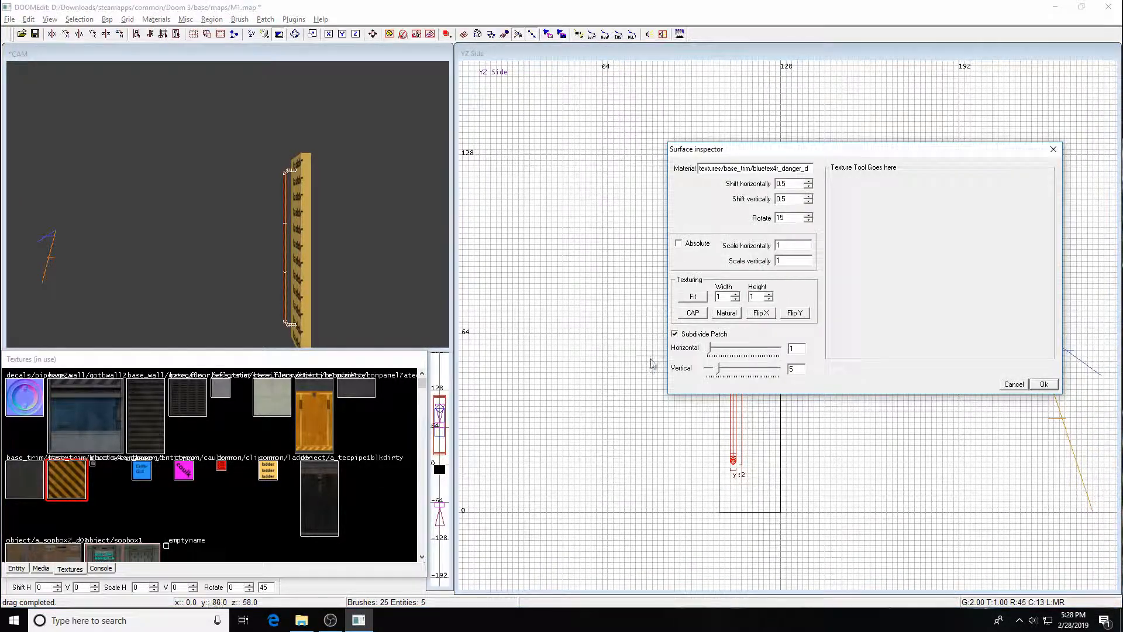
pyautogui.click(727, 313)
pyautogui.click(1044, 384)
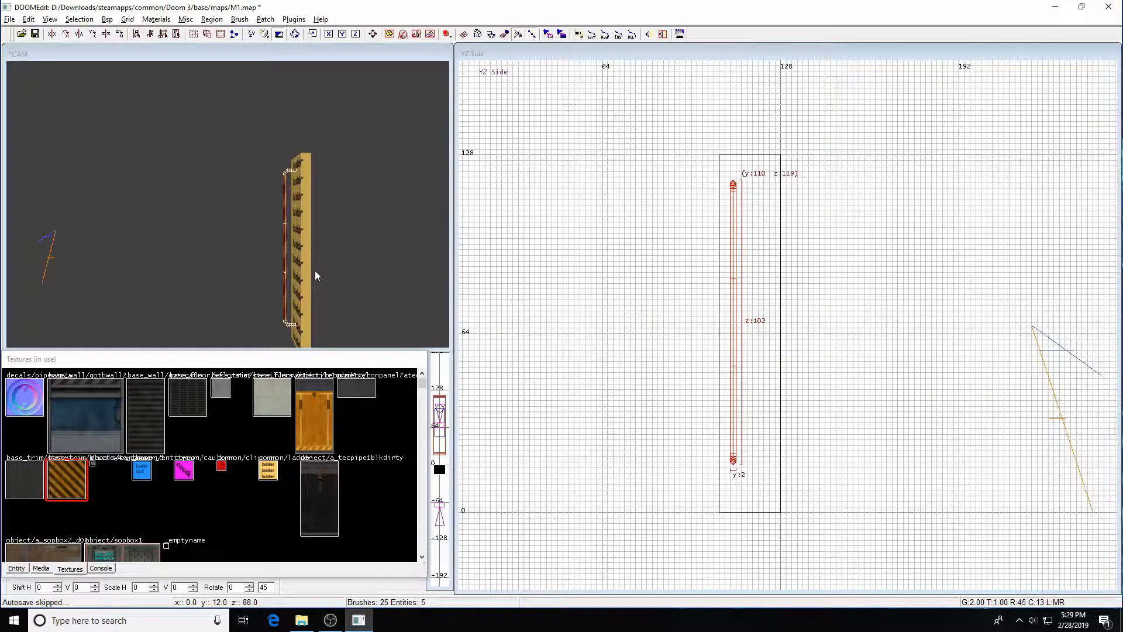
pyautogui.press('Left')
pyautogui.press('c')
pyautogui.press('Up')
pyautogui.press('Right')
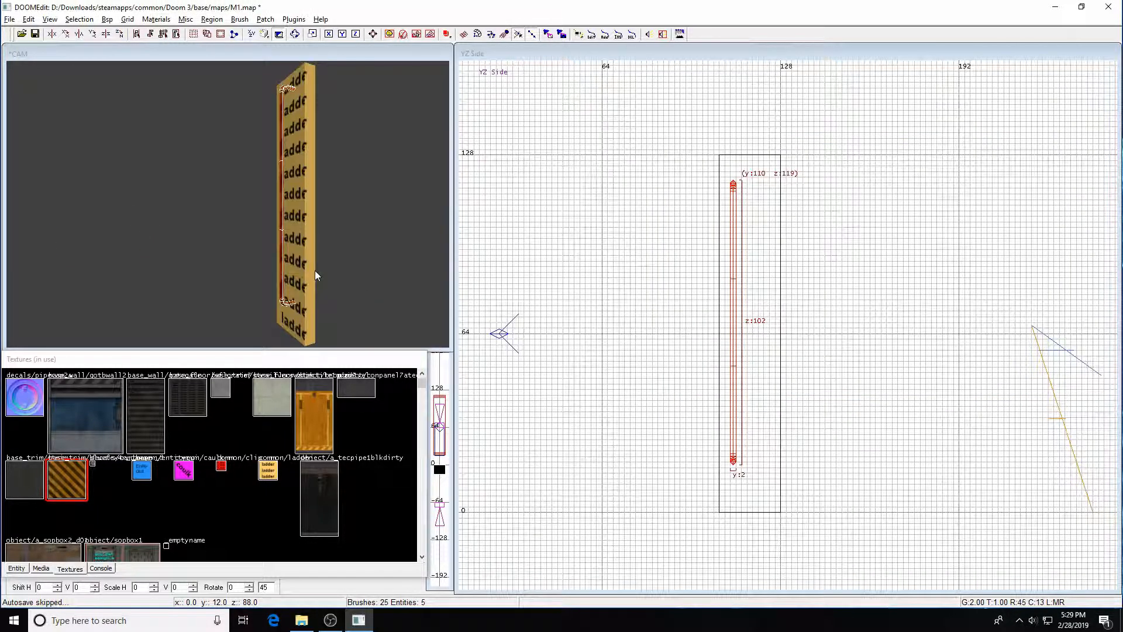
pyautogui.press('Up')
pyautogui.press('Escape')
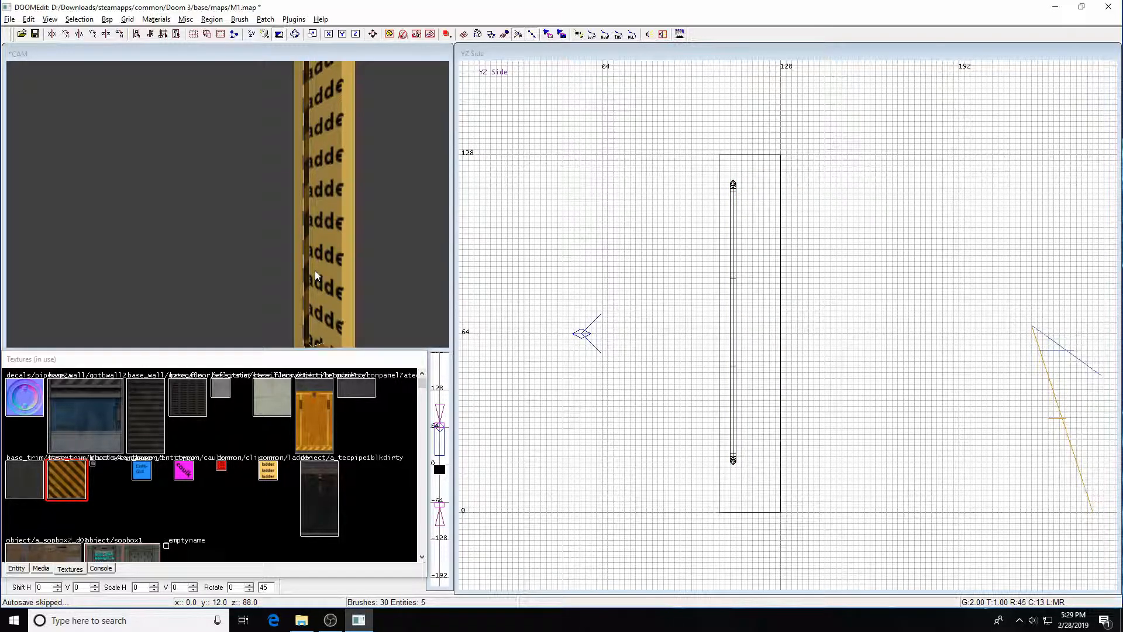
# Move the rail up to one side edge of the ladder brush and duplicate it at the opposite edge
pyautogui.keyDown('shift'); pyautogui.click(314, 270); pyautogui.keyUp('shift')
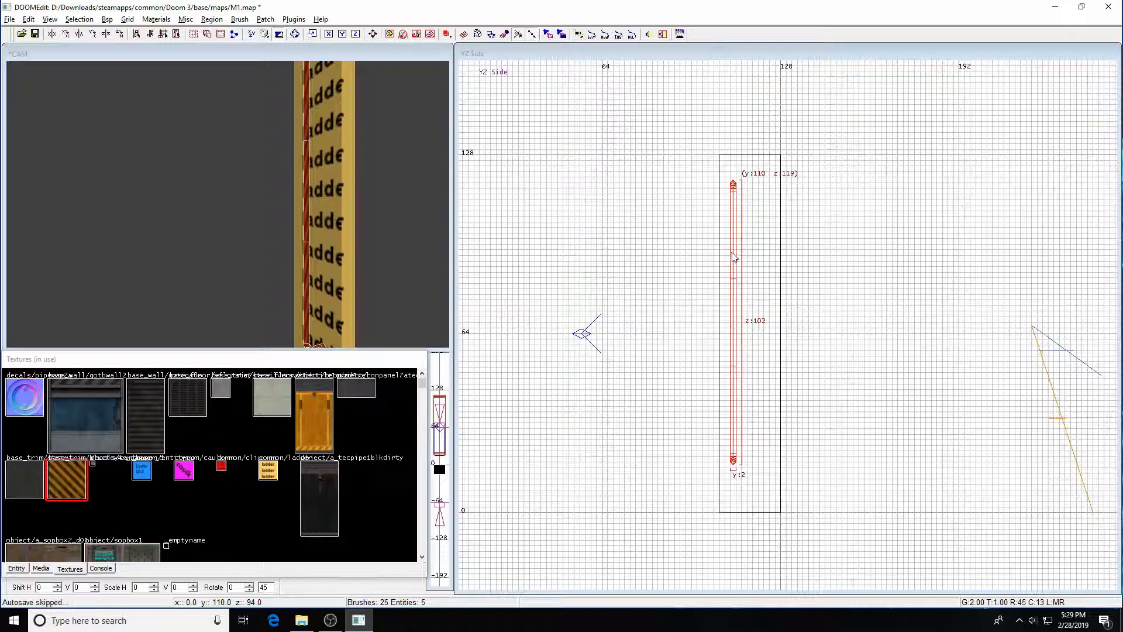
pyautogui.moveTo(735, 252)
pyautogui.mouseDown()
pyautogui.moveTo(724, 242)
pyautogui.moveTo(744, 280)
pyautogui.moveTo(791, 284)
pyautogui.mouseUp()
pyautogui.press('space')
pyautogui.press('Escape')
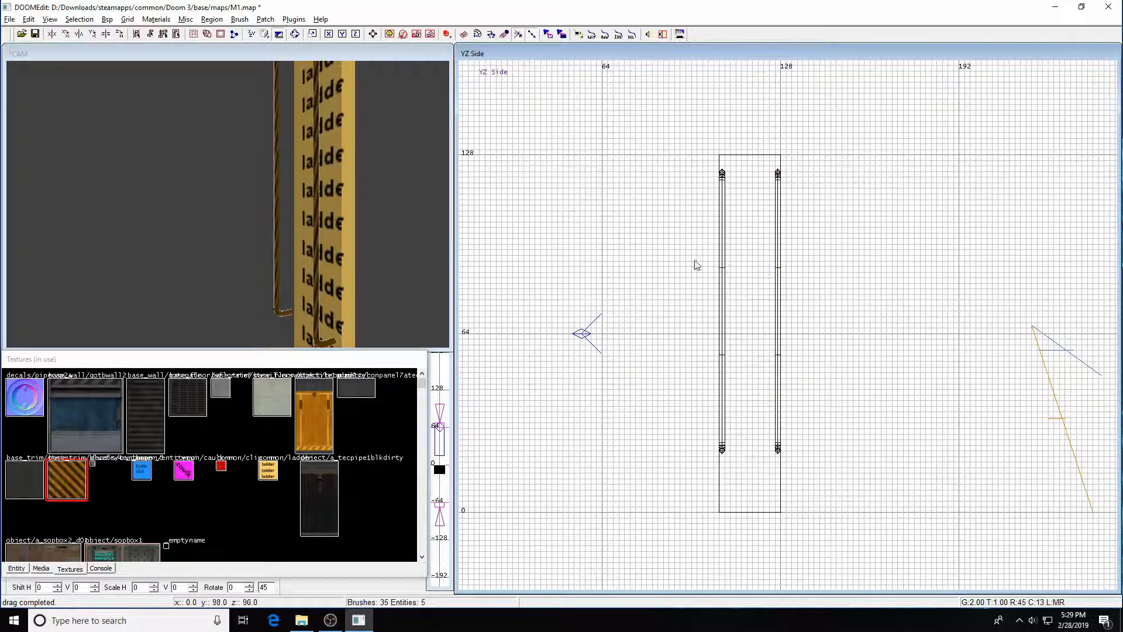
# Duplicate the long cylinder of one rail and place the copy in the free space beside the ladder
pyautogui.keyDown('shift'); pyautogui.click(276, 213); pyautogui.keyUp('shift')
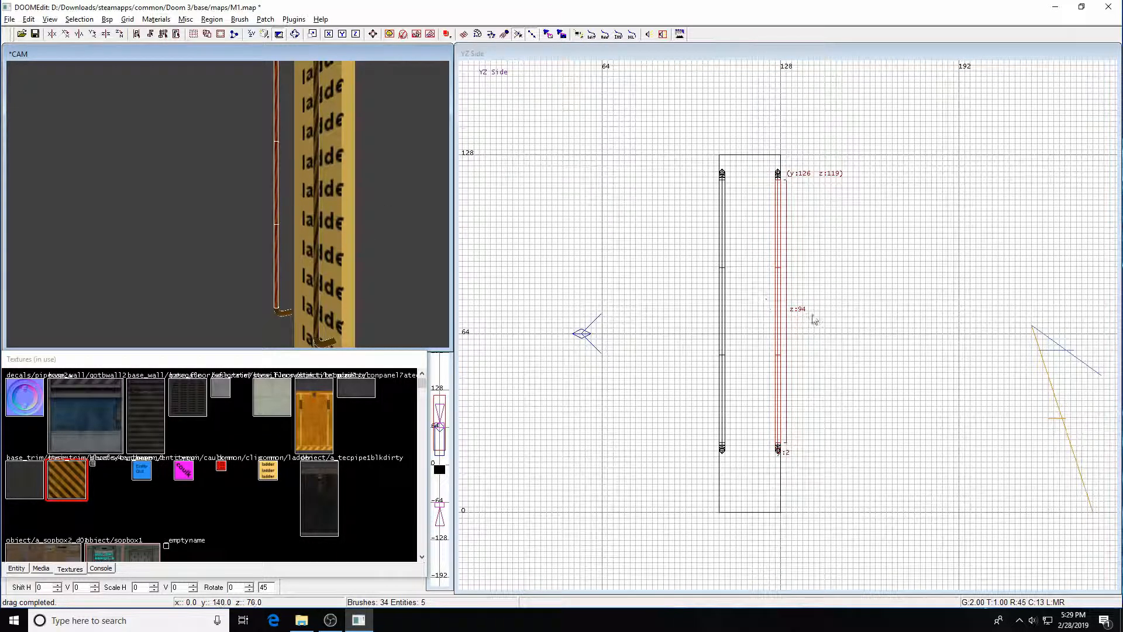
pyautogui.press('space')
pyautogui.moveTo(788, 316); pyautogui.dragTo(843, 318)
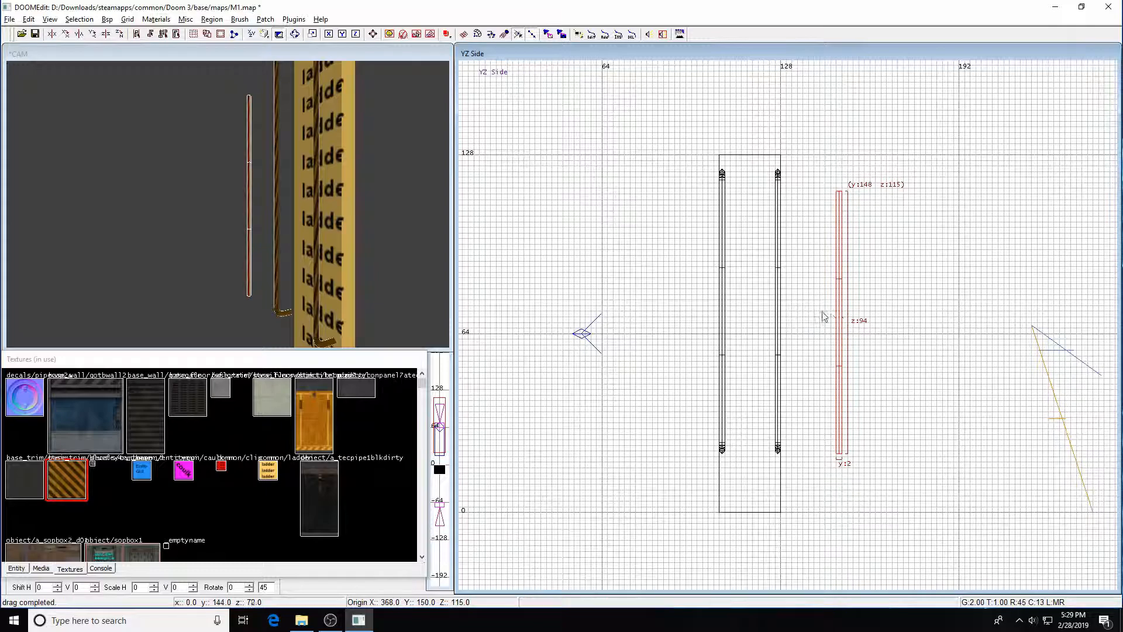
pyautogui.hotkey('alt', 'Left')
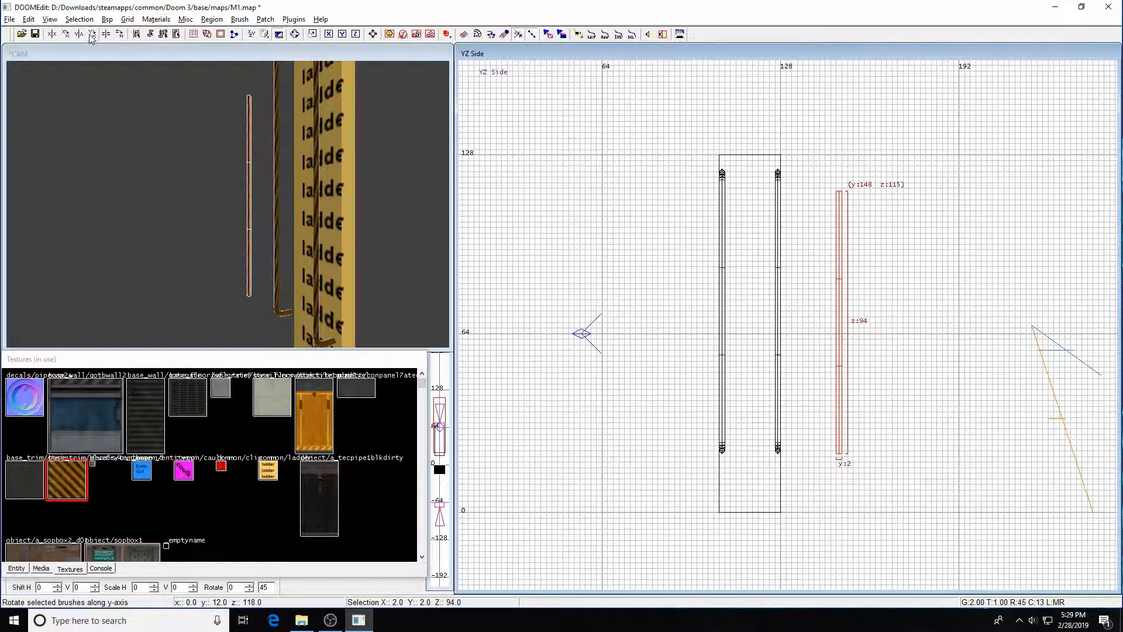
# Rotate the copied cylinder to lie along Y, shorten it to 20 units and fit it between the rails as a rung
pyautogui.click(93, 35)
pyautogui.click(93, 35)
pyautogui.click(68, 37)
pyautogui.moveTo(644, 328); pyautogui.dragTo(726, 329)
pyautogui.moveTo(869, 329); pyautogui.dragTo(806, 370)
pyautogui.moveTo(930, 363); pyautogui.dragTo(819, 372)
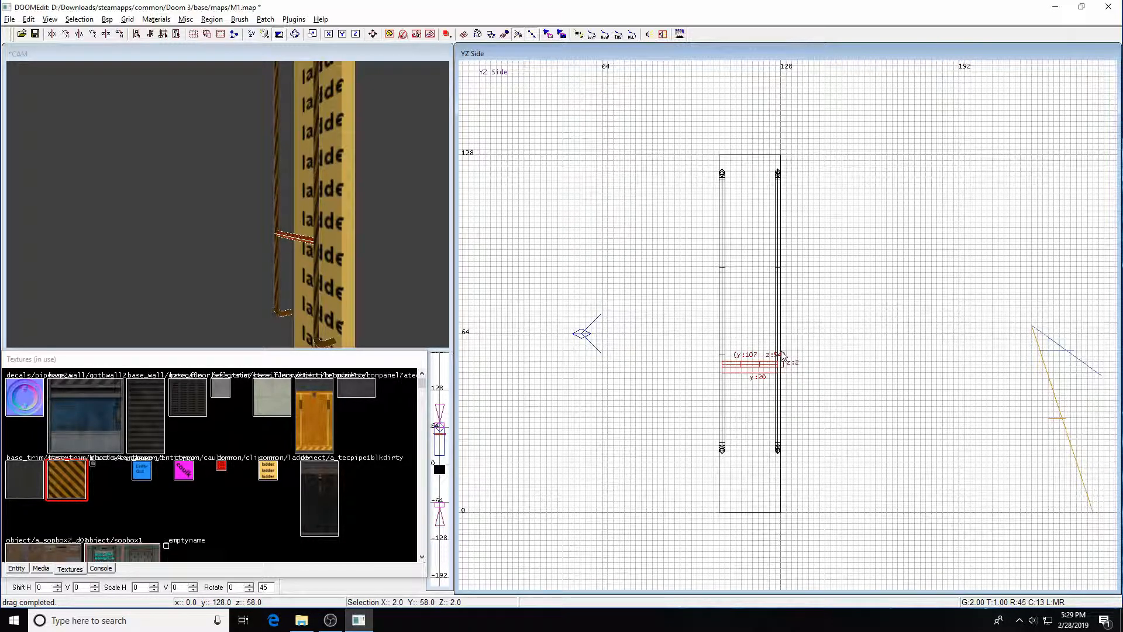
# Unhide the rest of the map around the ladder and deselect the rung
pyautogui.press('Left')
pyautogui.press('Down')
pyautogui.press('Right')
pyautogui.press('Down')
pyautogui.press('Down')
pyautogui.press('Left')
pyautogui.press('Left')
pyautogui.press('Up')
pyautogui.press('Up')
pyautogui.press('Up')
pyautogui.press('Right')
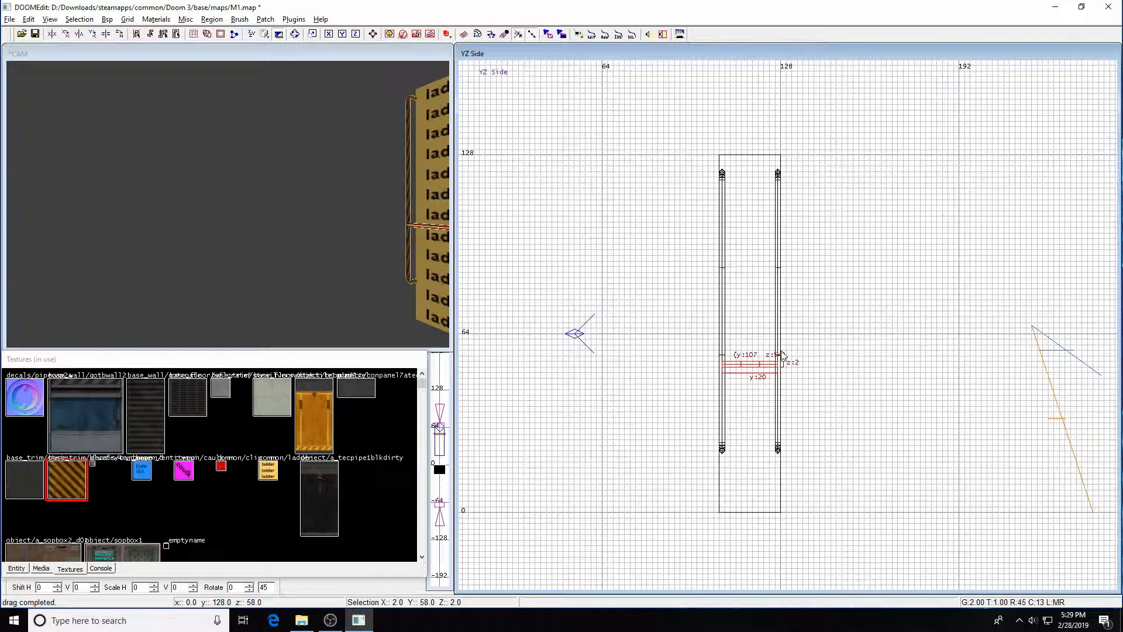
pyautogui.hotkey('shift', 'h')
pyautogui.press('Right')
pyautogui.press('Right')
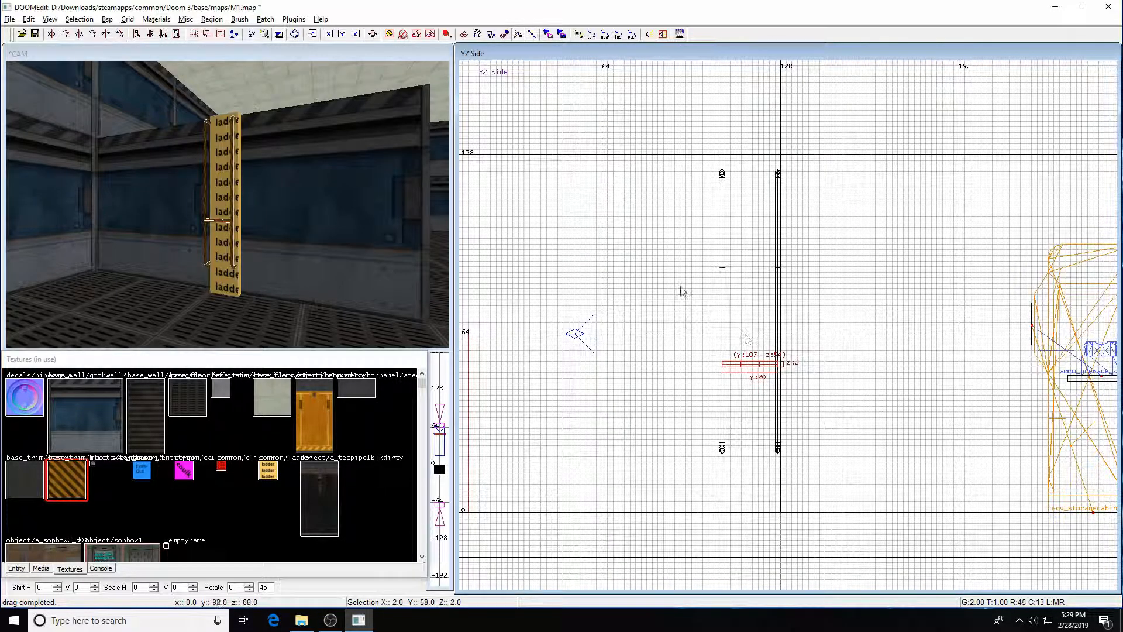
pyautogui.press('Escape')
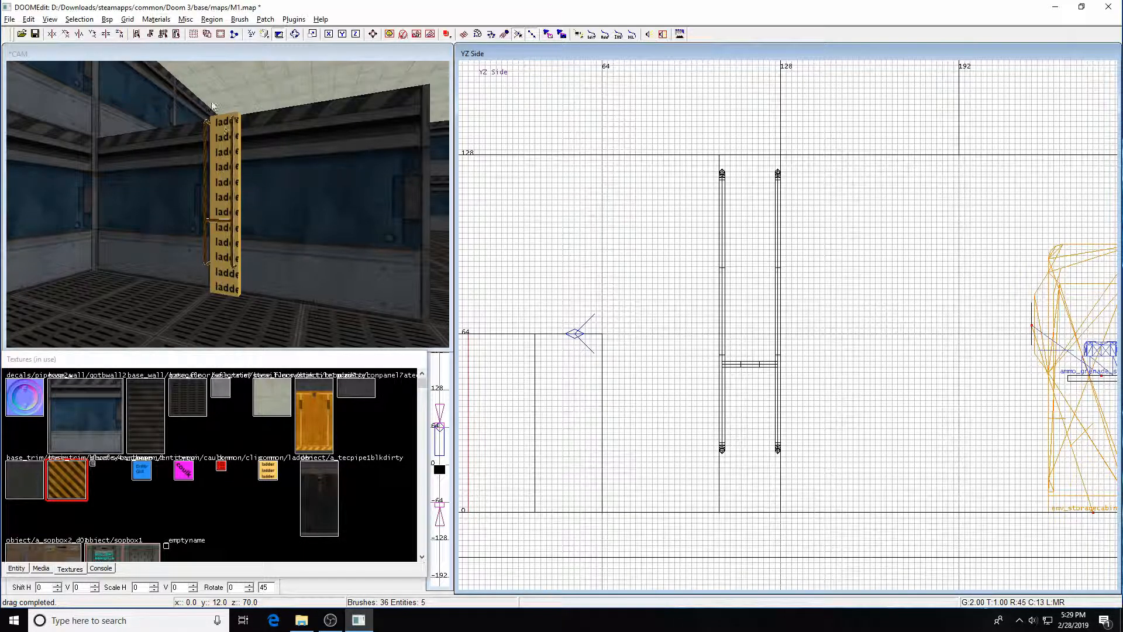
# Hide the ladder brush to examine the finished ladder and platform railing in the camera view, and unhide it
pyautogui.press('Down')
pyautogui.press('Down')
pyautogui.press('Down')
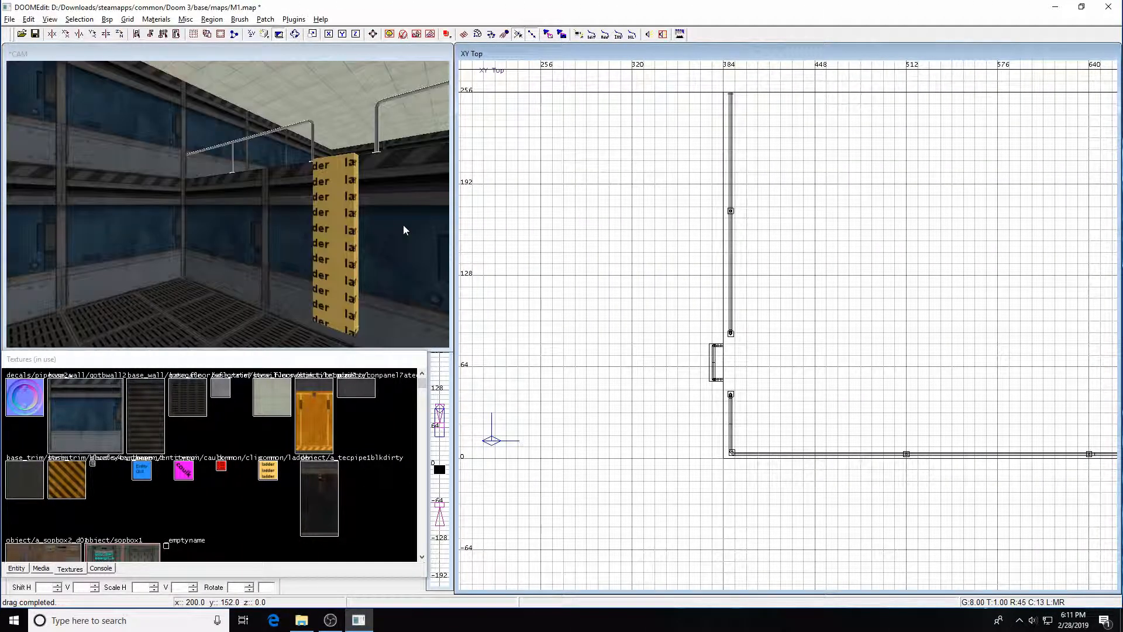
pyautogui.press('Right')
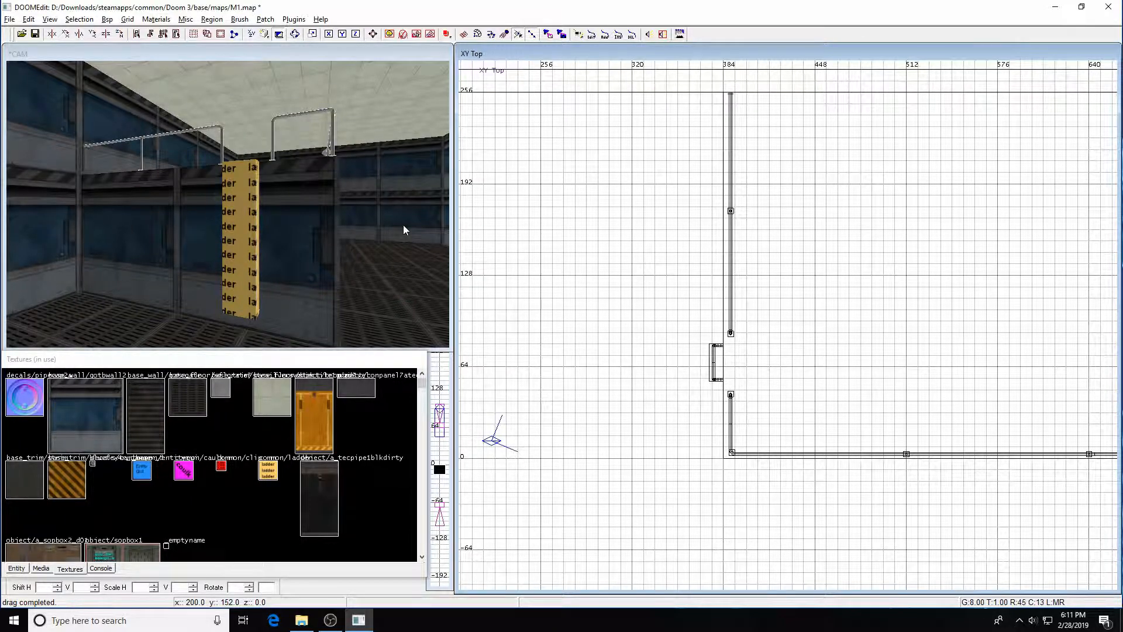
pyautogui.keyDown('shift'); pyautogui.click(234, 255); pyautogui.keyUp('shift')
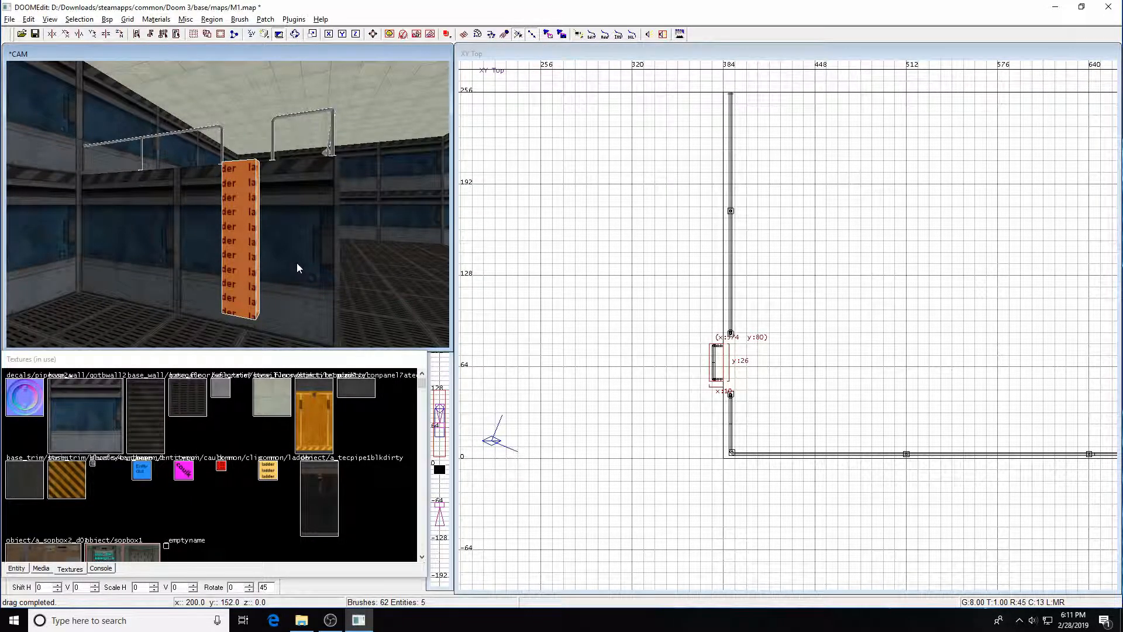
pyautogui.press('Escape')
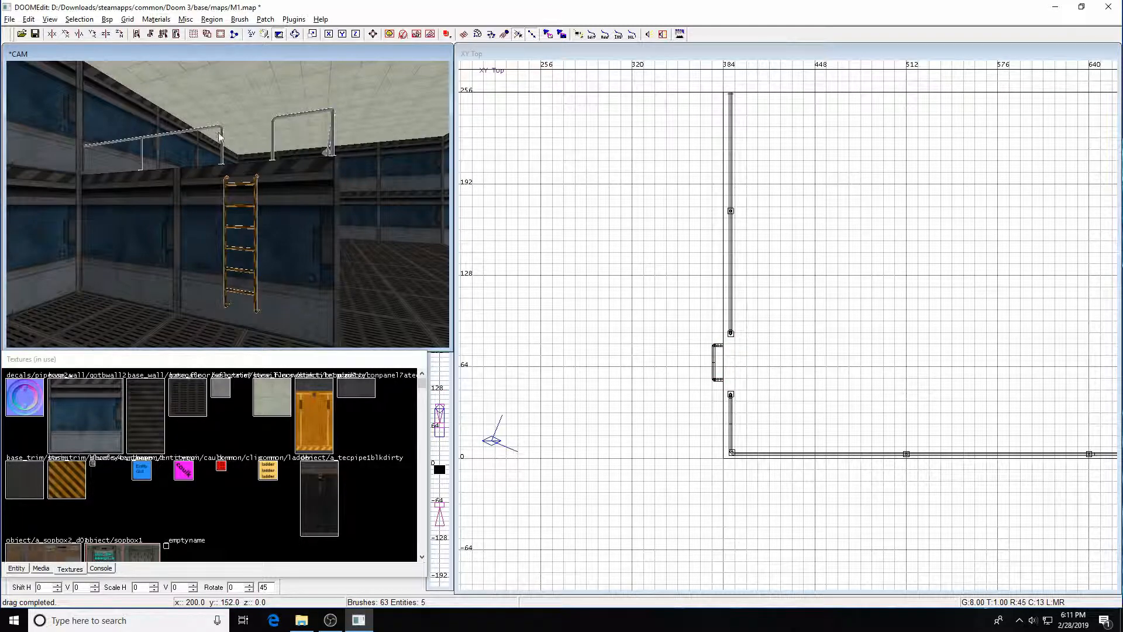
pyautogui.press('Up')
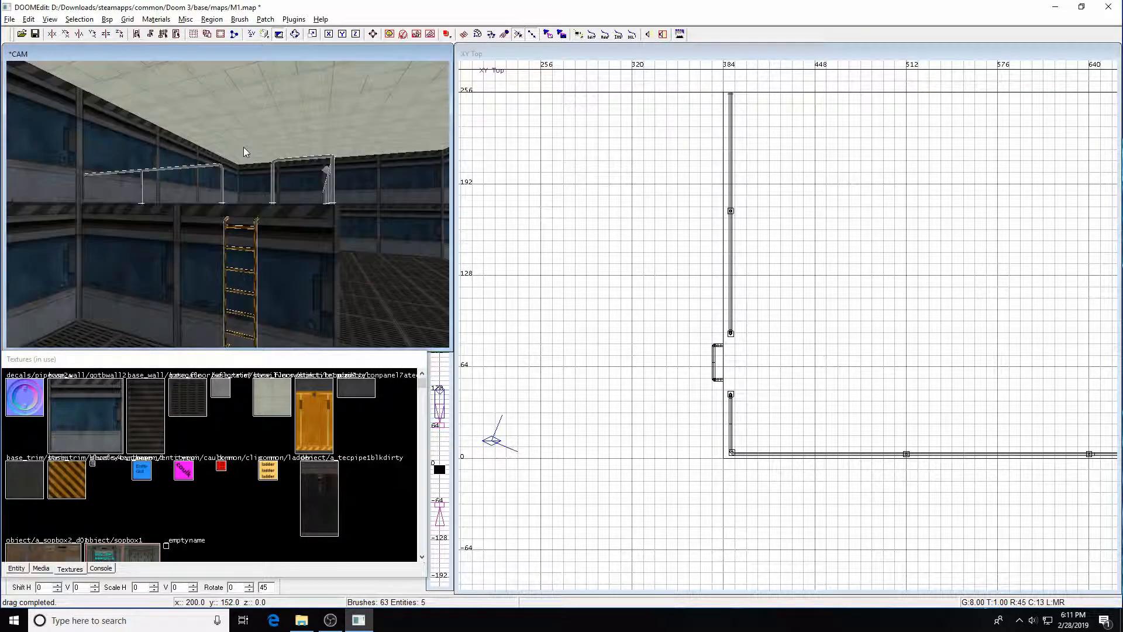
pyautogui.press('Down')
pyautogui.press('Down')
pyautogui.press('Left')
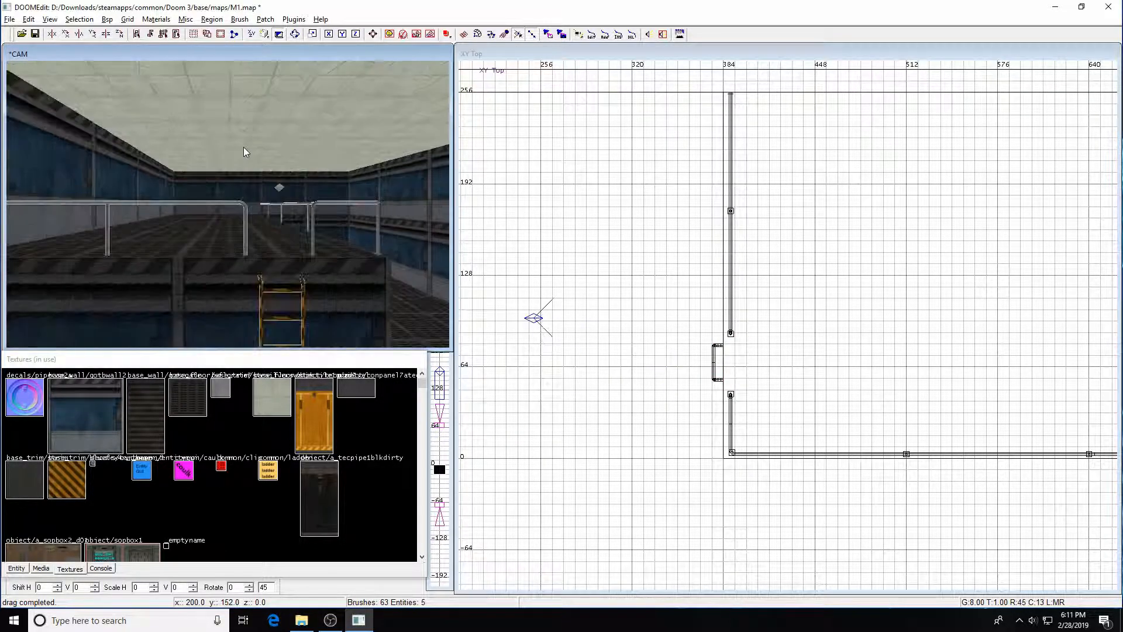
pyautogui.press('c')
pyautogui.press('c')
pyautogui.press('Right')
pyautogui.press('Right')
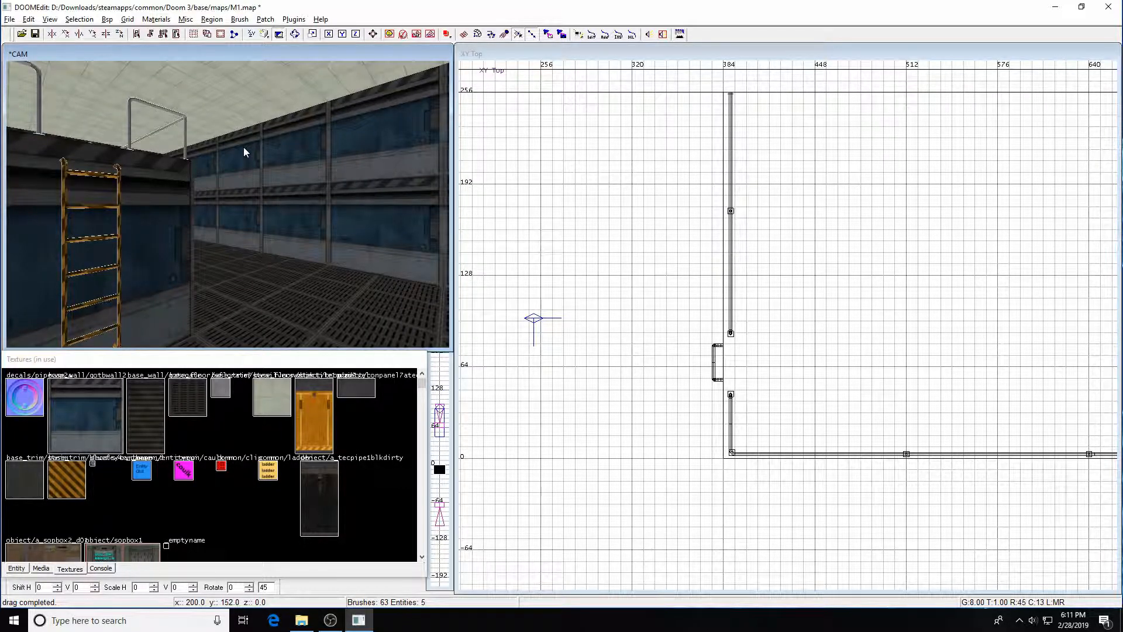
pyautogui.hotkey('shift', 'h')
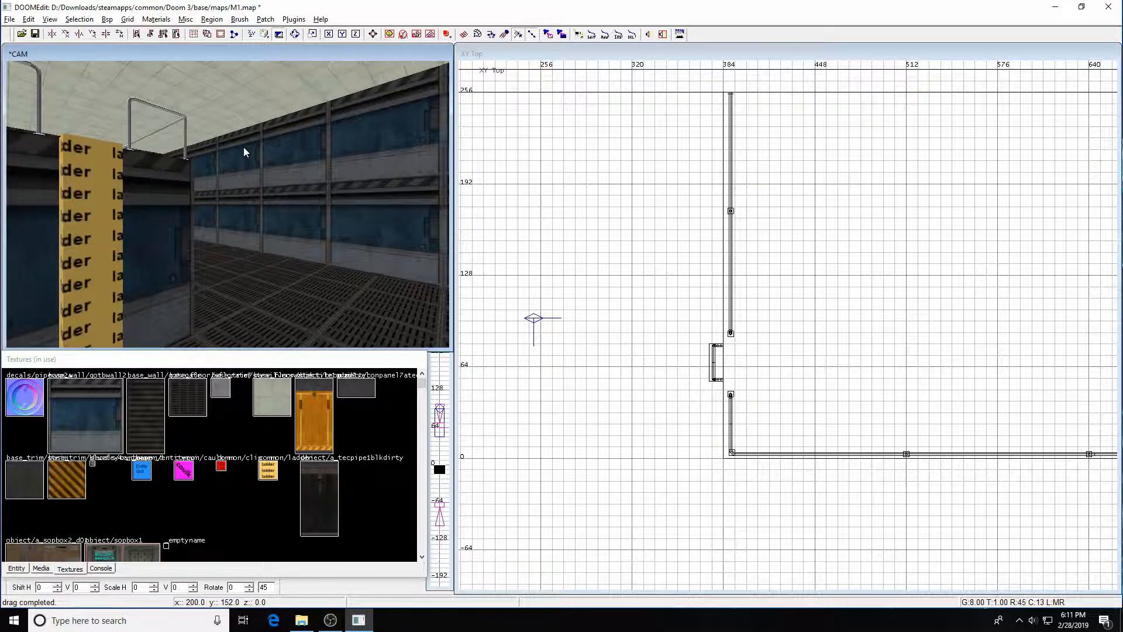
# Switch to the Doom 3 game and load the map m1 from the console
pyautogui.press('F2')
pyautogui.press('`')
pyautogui.press('`')
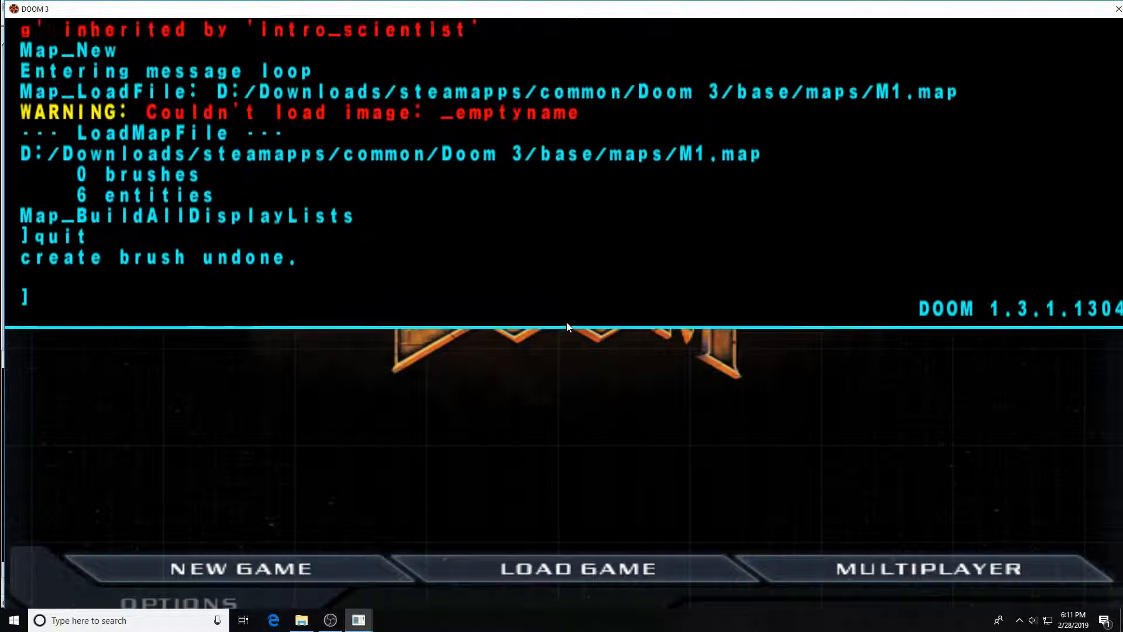
pyautogui.write('map m1')
pyautogui.press('Return')
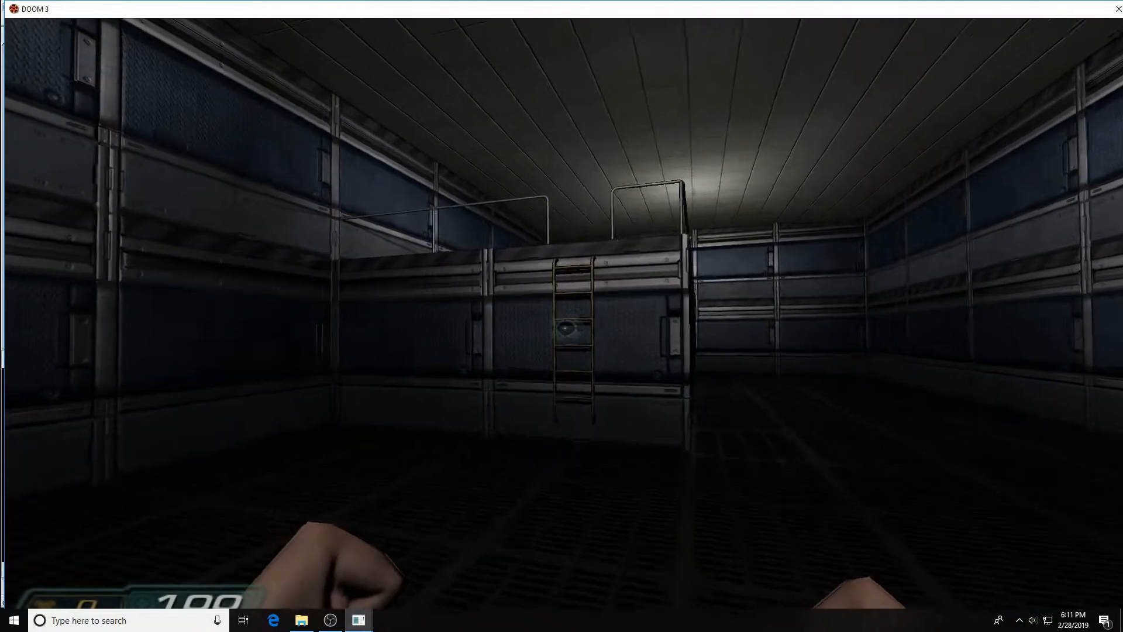
# Approach the ladder with the flashlight on and climb it to the platform to test it
pyautogui.press('w')
pyautogui.press('f')
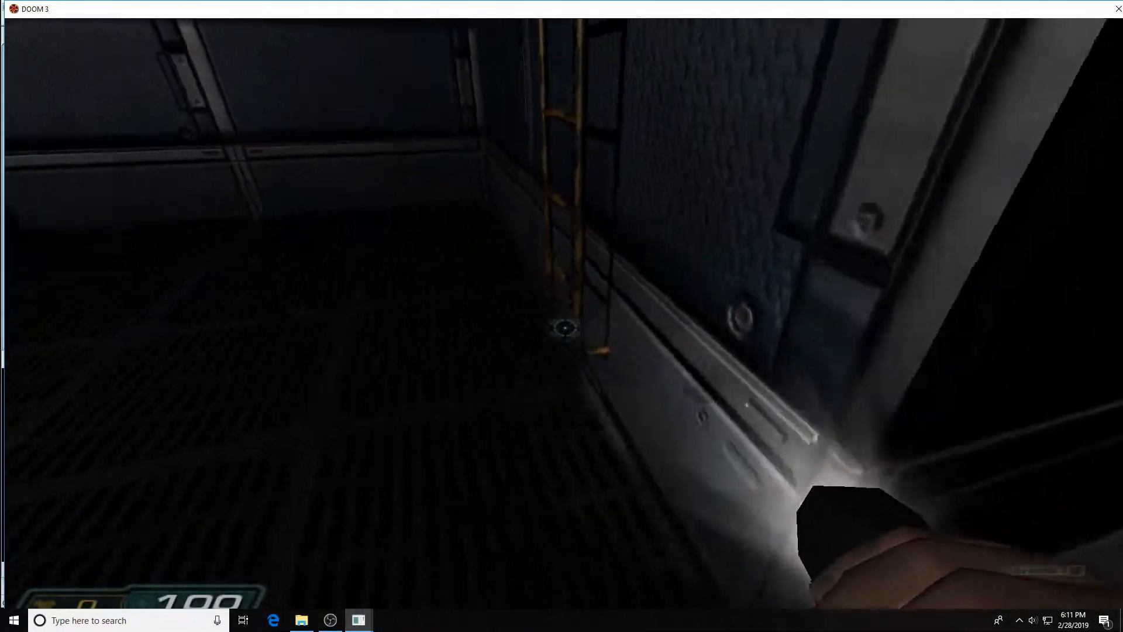
pyautogui.press('a')
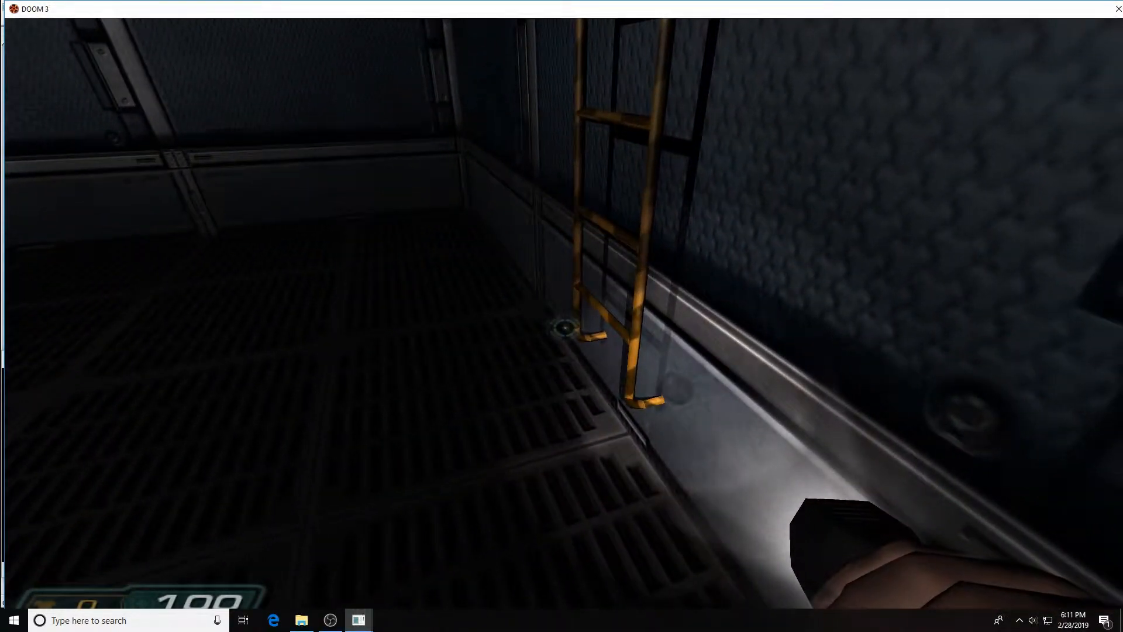
pyautogui.press('a')
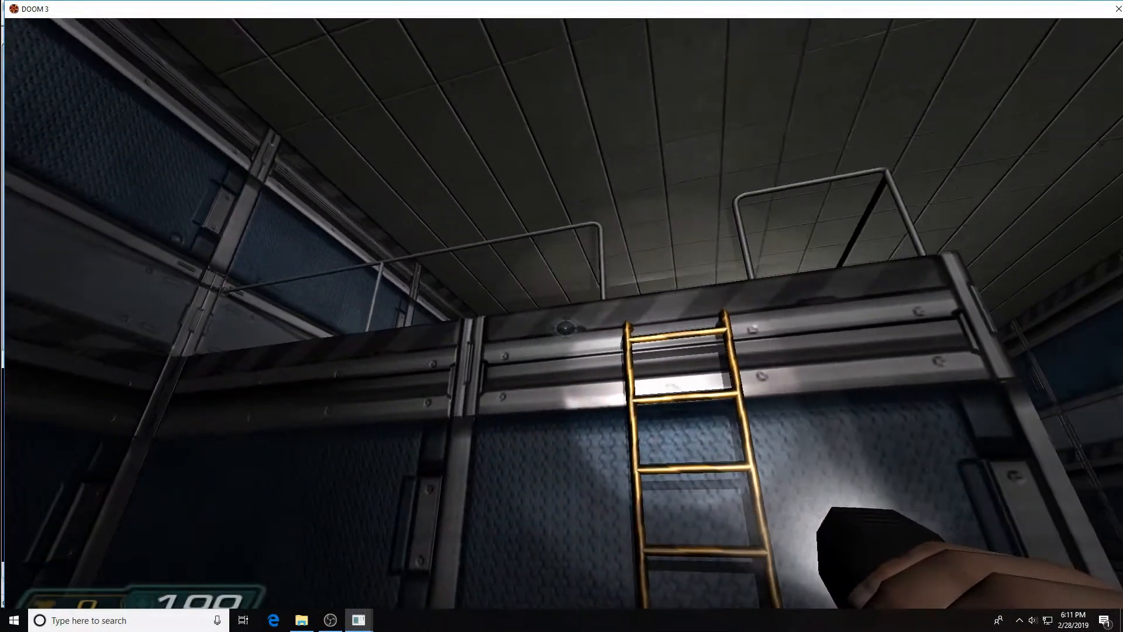
pyautogui.press('w')
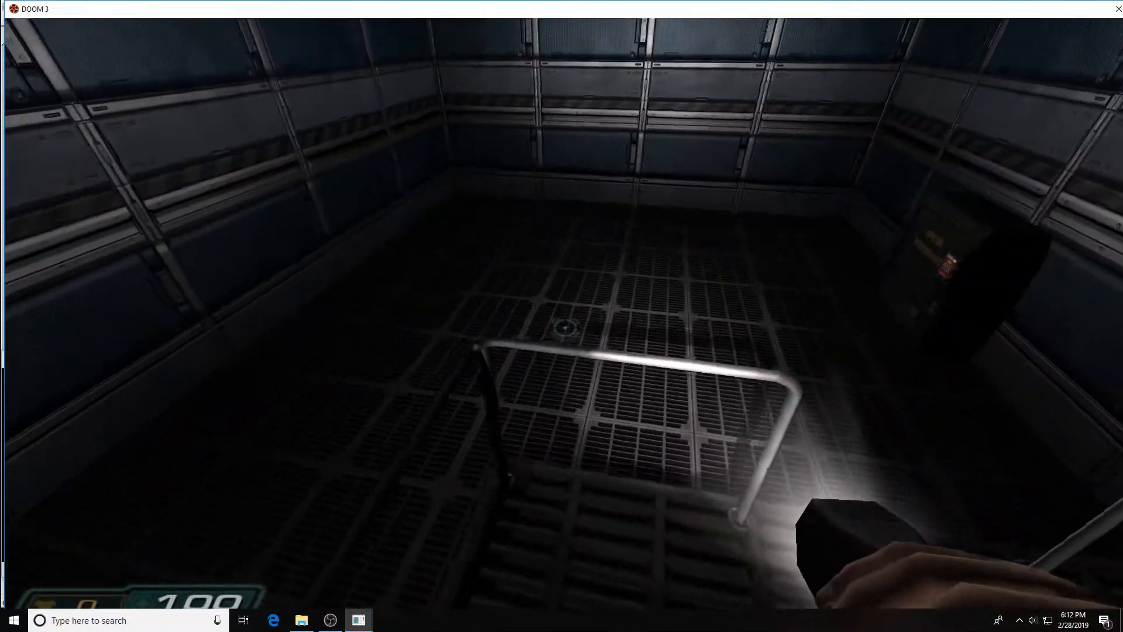
# Walk around the platform, jump over its railing to the floor and inspect the ladder from below
pyautogui.press('w')
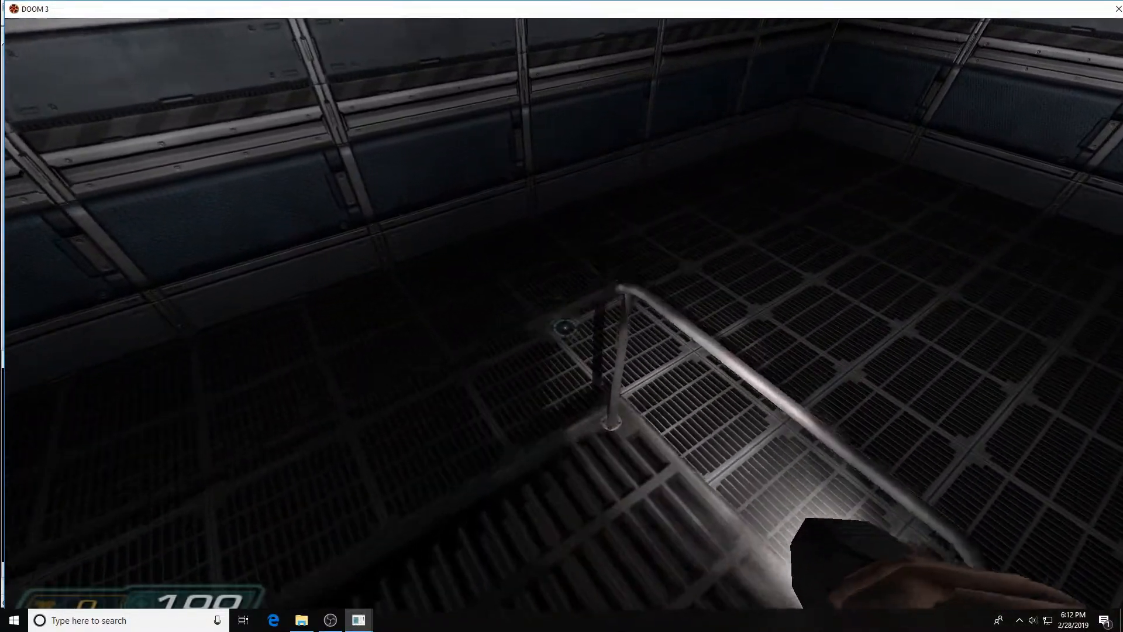
pyautogui.press('a')
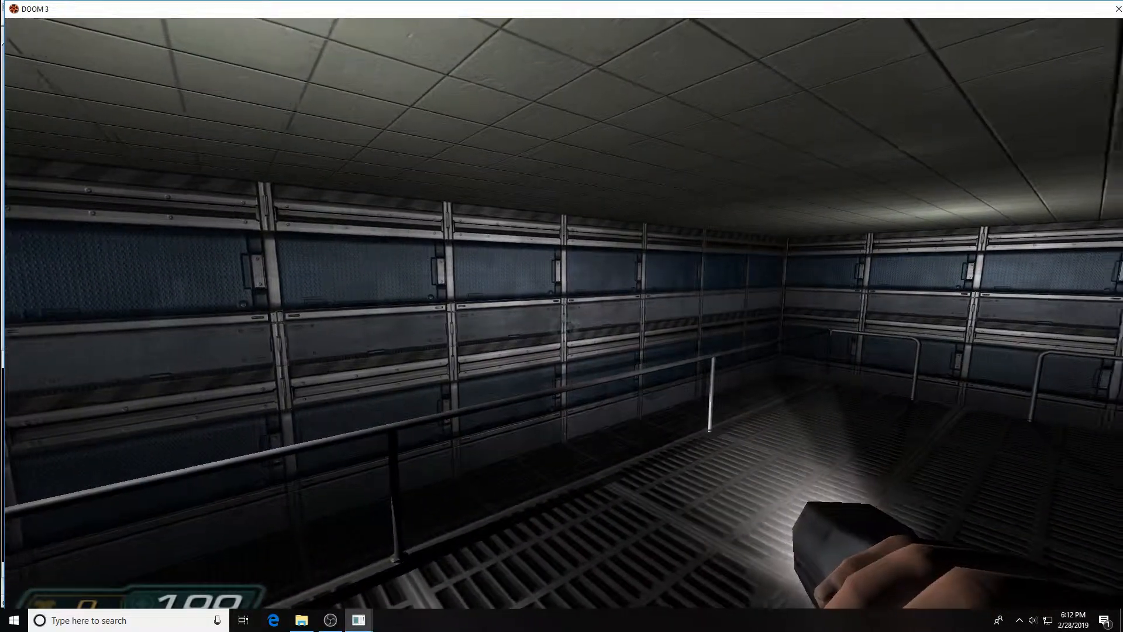
pyautogui.press('w')
pyautogui.press('w')
pyautogui.press('space')
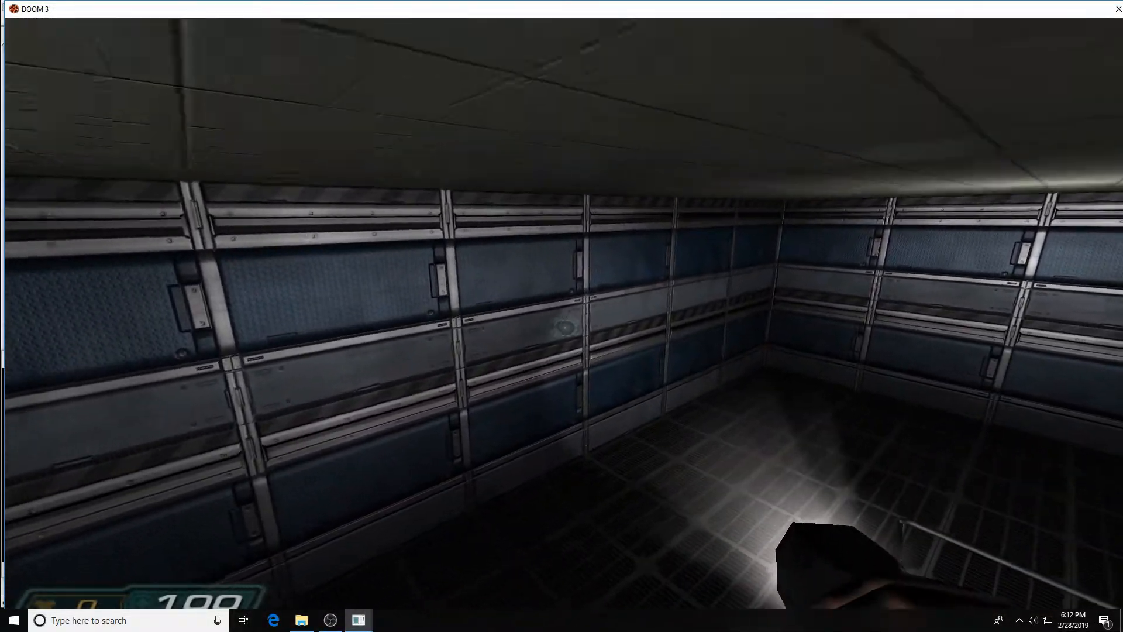
pyautogui.press('a')
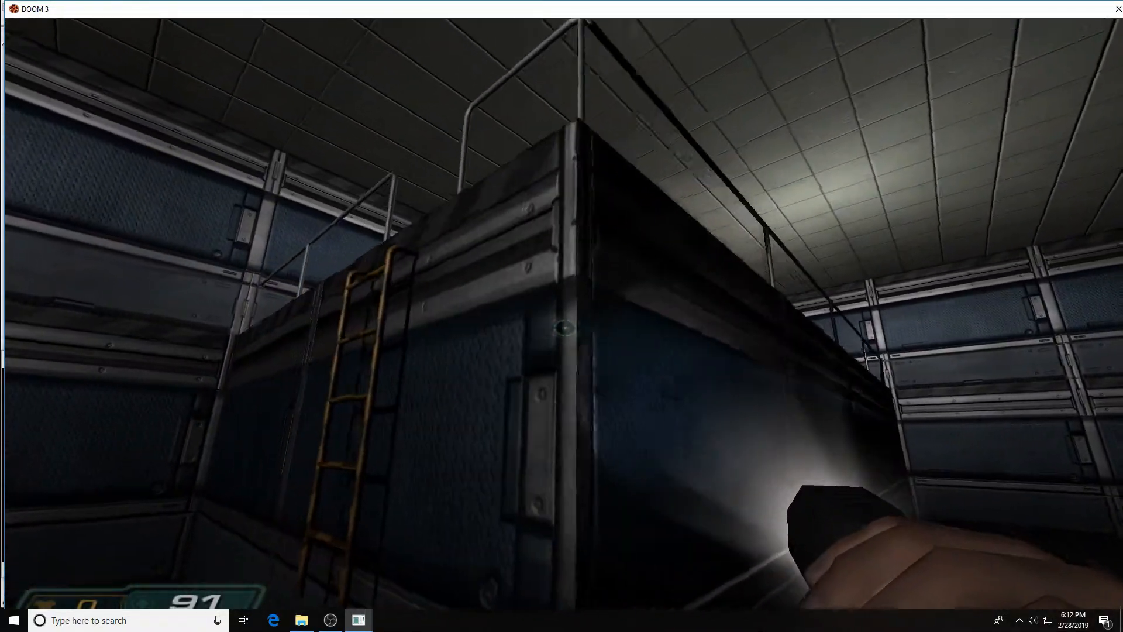
pyautogui.press('w')
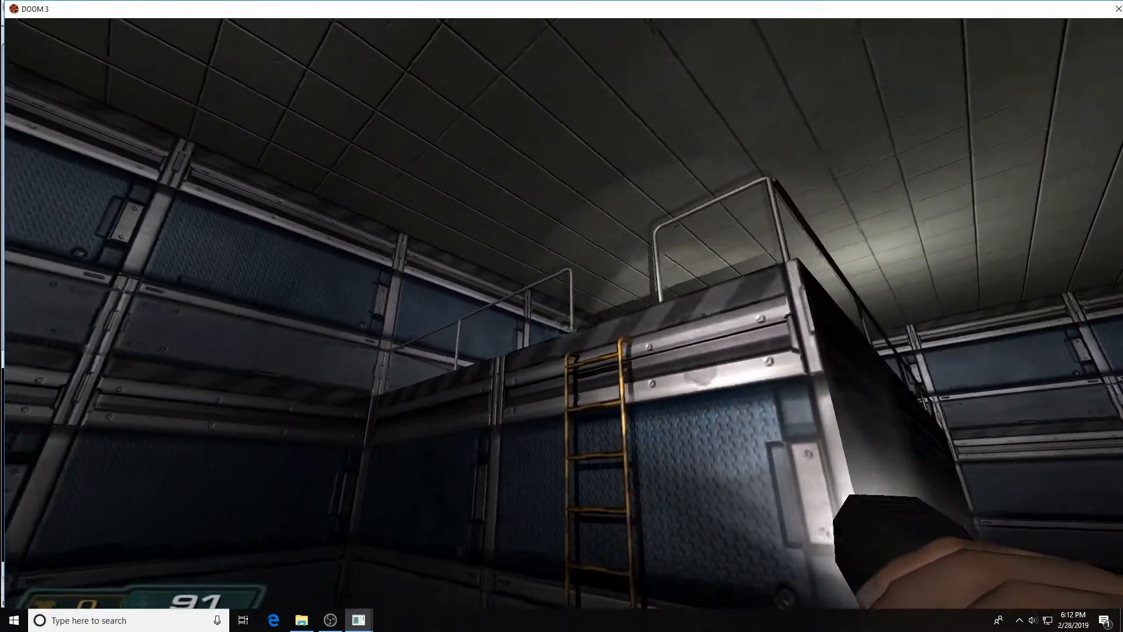
# Quit the game test with the quit console command and return to DOOMEdit
pyautogui.hotkey('ctrl', 'alt', '`')
pyautogui.write('quit')
pyautogui.press('Return')
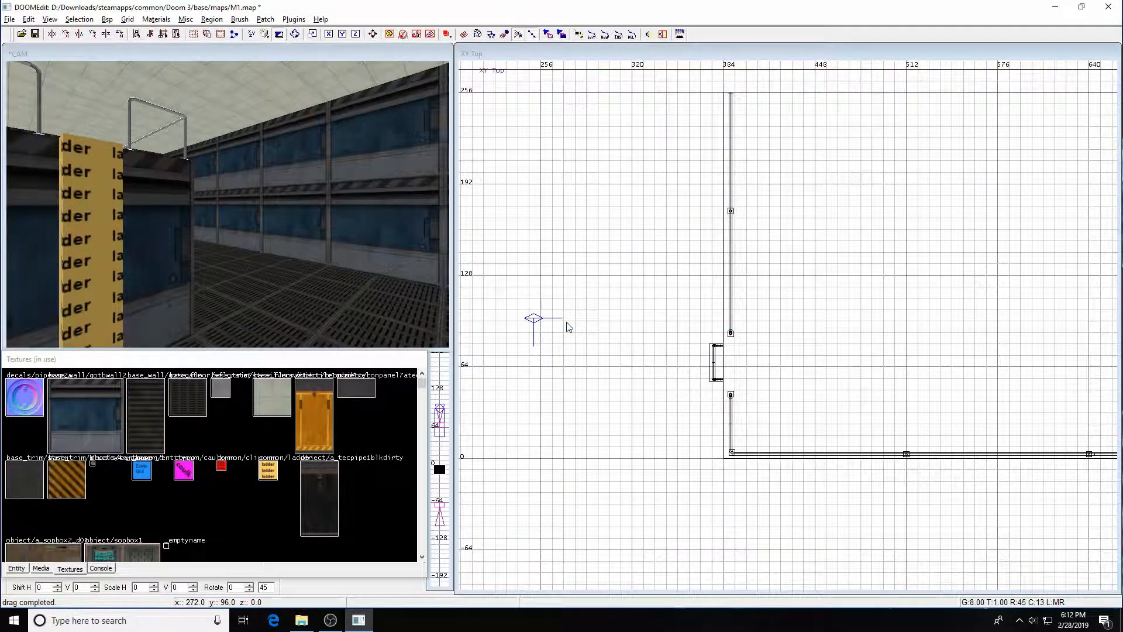
# Bring the ladder and the nearby platform corner into close view in the top view, with nothing selected
pyautogui.keyDown('shift'); pyautogui.click(98, 287); pyautogui.keyUp('shift')
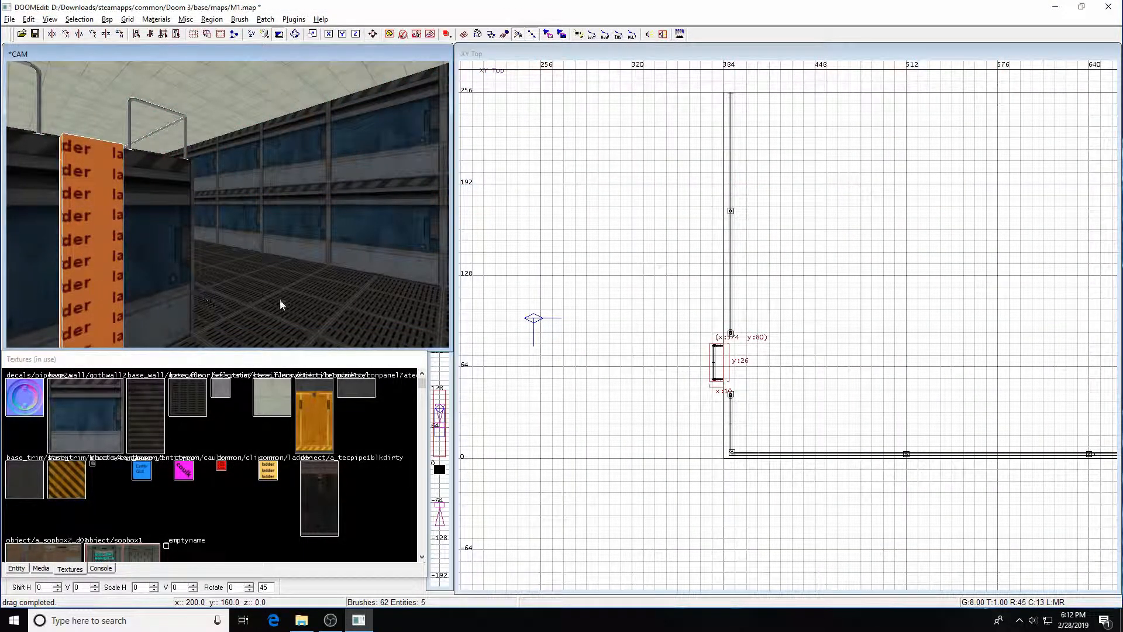
pyautogui.press('Escape')
pyautogui.moveTo(751, 417); pyautogui.dragTo(746, 374, button='right')
pyautogui.scroll(5, 749, 377)
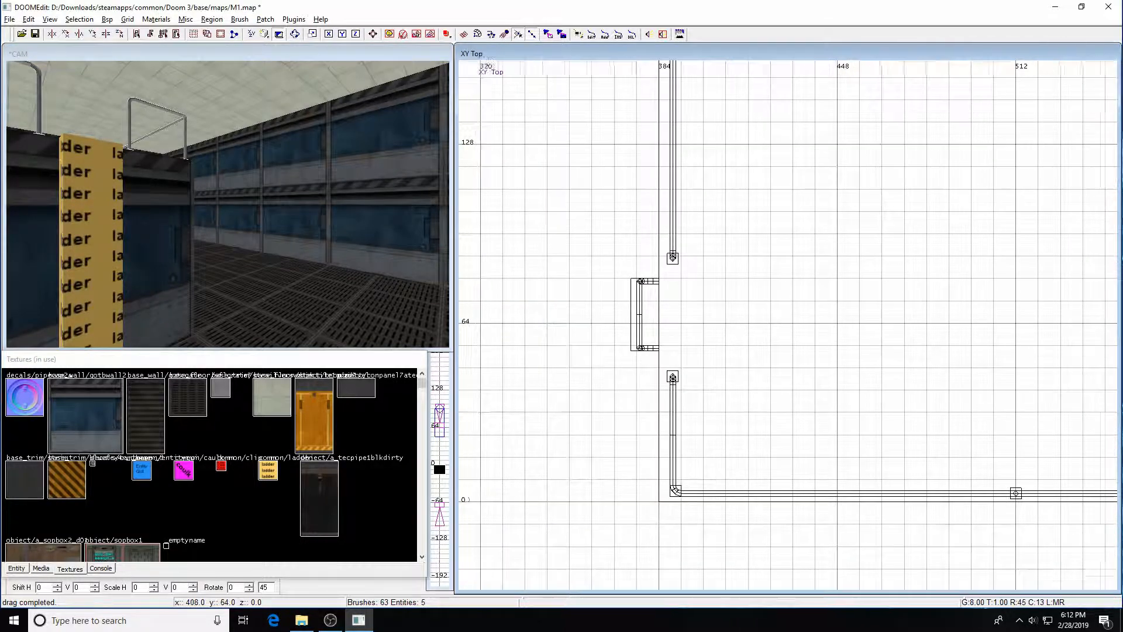
# At grid size 1, draw a helper brush enclosing the whole ladder, 18 by 32 units in plan and 120 units tall
pyautogui.press('1')
pyautogui.moveTo(651, 233)
pyautogui.mouseDown()
pyautogui.moveTo(727, 326)
pyautogui.moveTo(730, 372)
pyautogui.mouseUp()
pyautogui.hotkey('ctrl', 'Tab')
pyautogui.moveTo(898, 243); pyautogui.dragTo(864, 412, button='right')
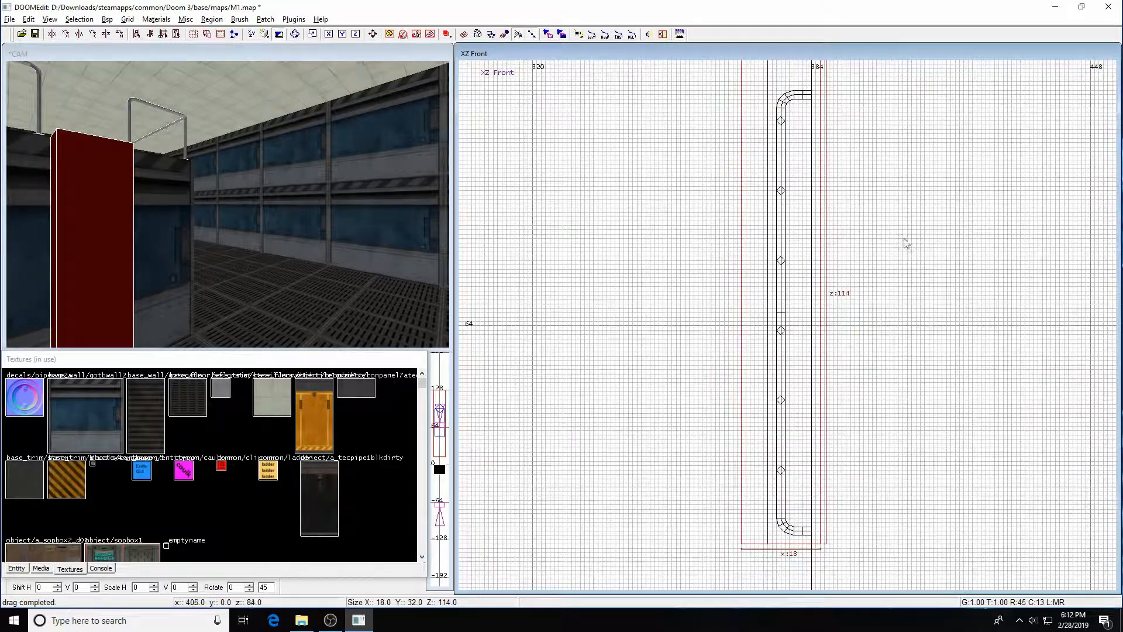
pyautogui.moveTo(909, 217); pyautogui.dragTo(874, 376, button='right')
pyautogui.moveTo(841, 291); pyautogui.dragTo(840, 296)
pyautogui.moveTo(839, 356); pyautogui.dragTo(783, 111, button='right')
pyautogui.moveTo(736, 508); pyautogui.dragTo(733, 517)
pyautogui.moveTo(808, 293); pyautogui.dragTo(826, 465, button='right')
pyautogui.moveTo(710, 120); pyautogui.dragTo(715, 111)
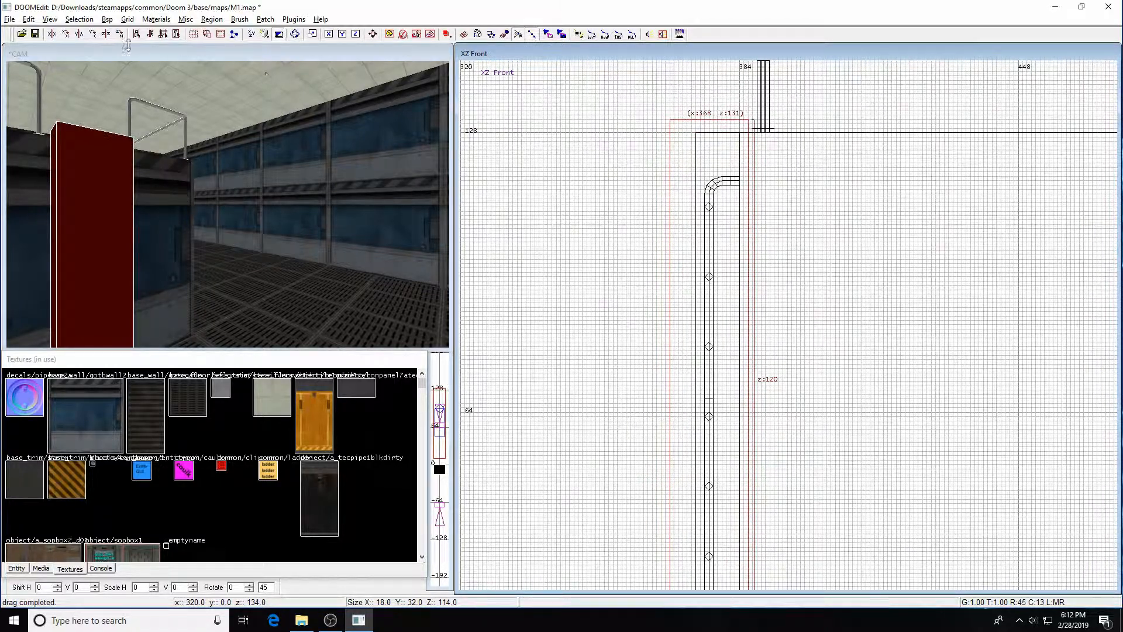
# Select the ladder parts with Select Partial Tall using the helper brush, then invert the selection and hide everything else
pyautogui.click(79, 19)
pyautogui.moveTo(104, 144)
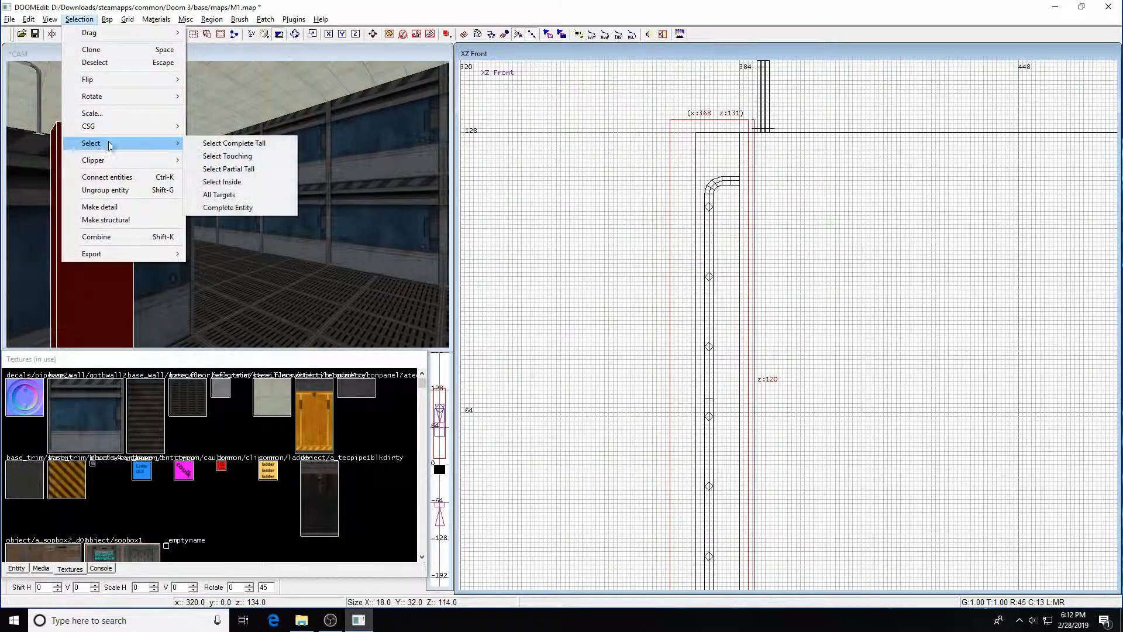
pyautogui.click(229, 168)
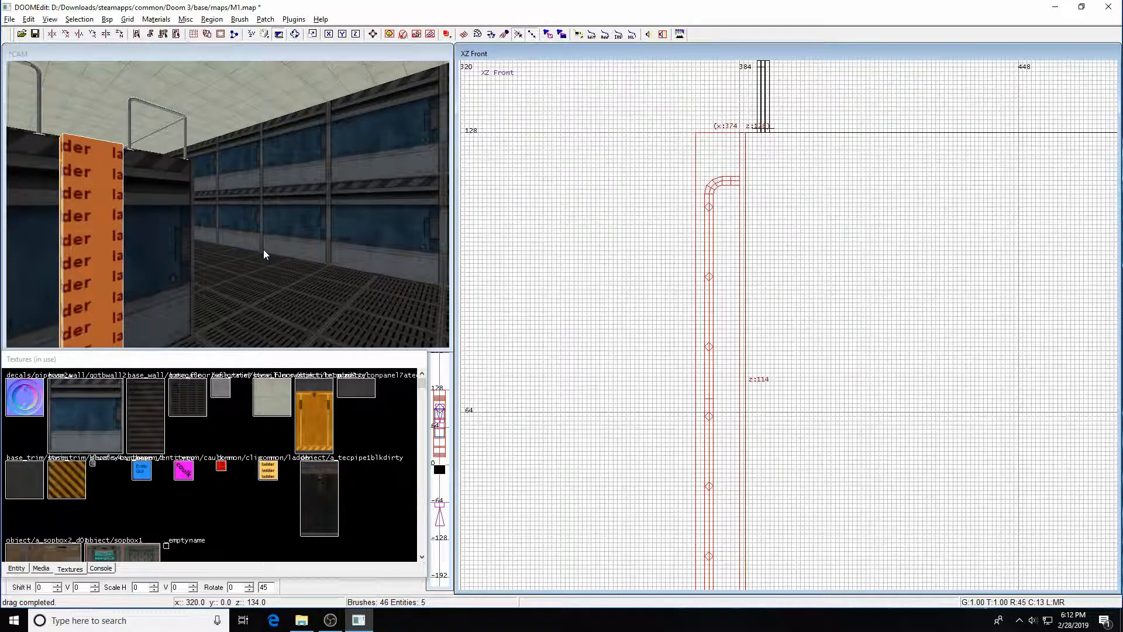
pyautogui.press('i')
pyautogui.press('h')
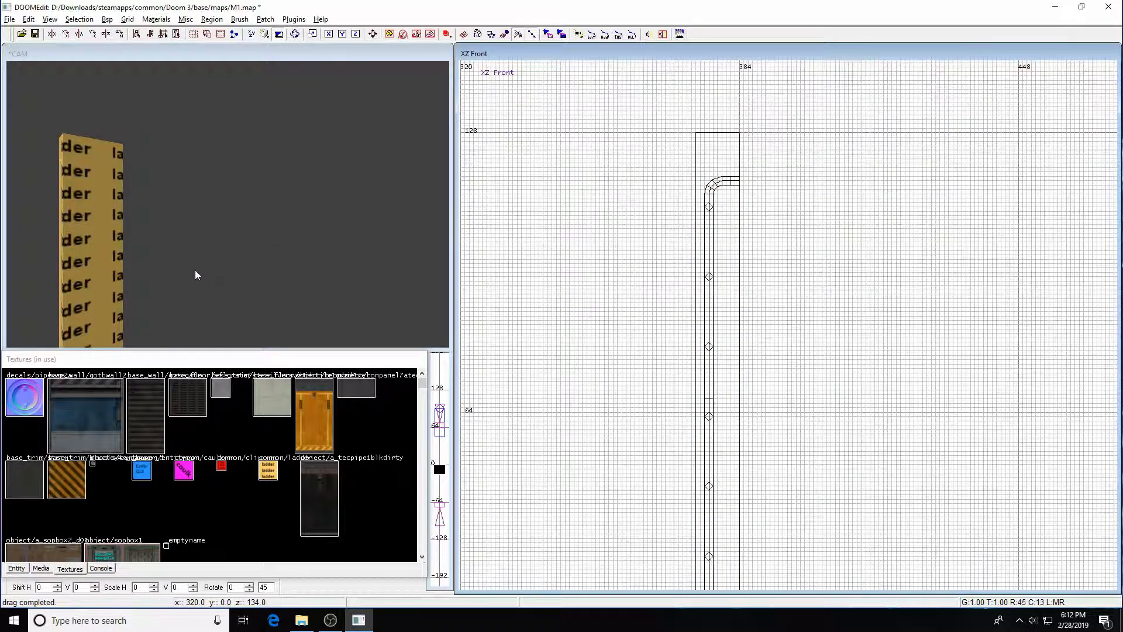
# In the top view, shrink the yellow ladder brush to 5 units deep so its front face sits behind the rungs
pyautogui.hotkey('ctrl', 'Tab')
pyautogui.hotkey('ctrl', 'Tab')
pyautogui.moveTo(752, 315); pyautogui.dragTo(581, 225, button='right')
pyautogui.scroll(-4, 823, 321)
pyautogui.moveTo(824, 324); pyautogui.dragTo(652, 295, button='right')
pyautogui.scroll(5, 854, 326)
pyautogui.moveTo(807, 266); pyautogui.dragTo(842, 205, button='right')
pyautogui.keyDown('shift'); pyautogui.click(111, 296); pyautogui.keyUp('shift')
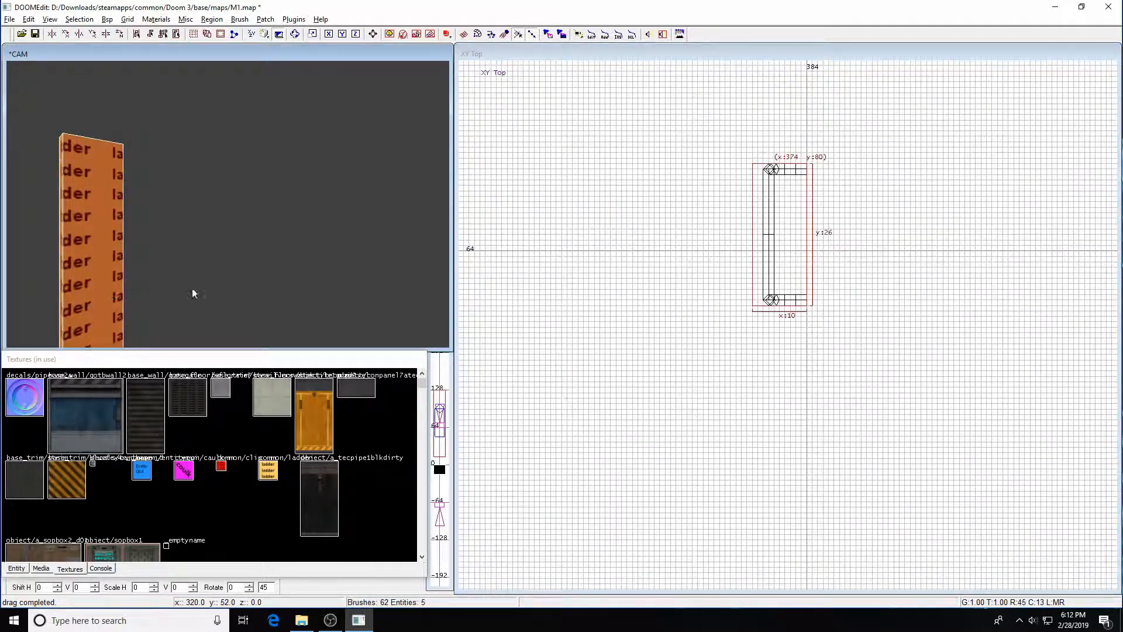
pyautogui.scroll(2, 710, 170)
pyautogui.moveTo(662, 157); pyautogui.dragTo(645, 229, button='right')
pyautogui.moveTo(572, 260); pyautogui.dragTo(613, 256)
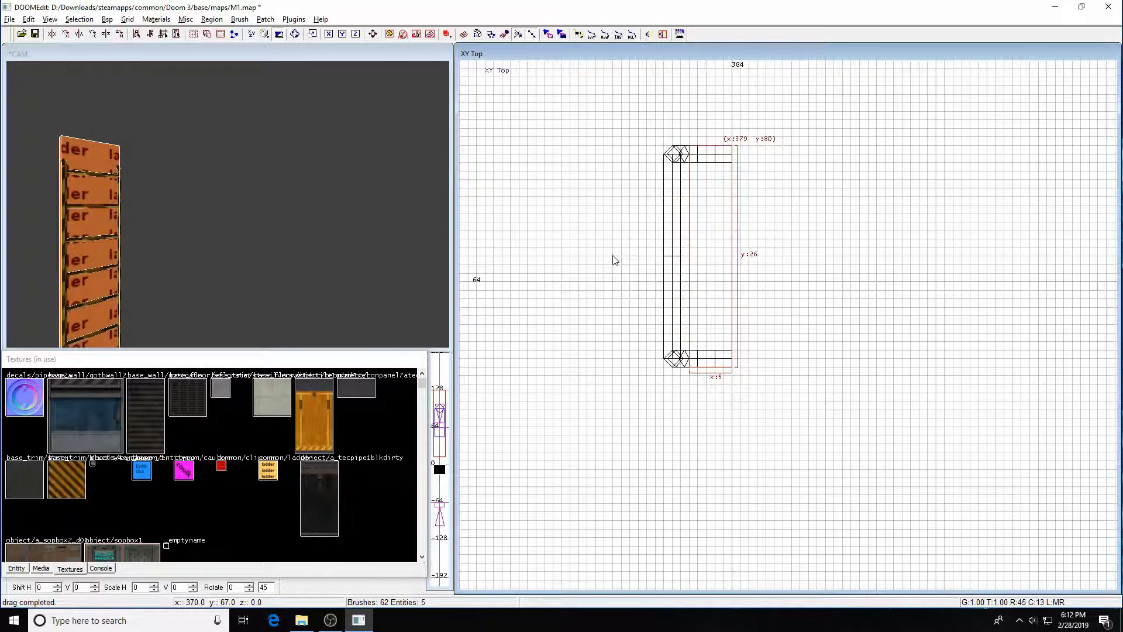
# Examine from several sides how the rails and rungs stand in front of the thinned ladder brush
pyautogui.press('Left')
pyautogui.press('Up')
pyautogui.press('Up')
pyautogui.press('Left')
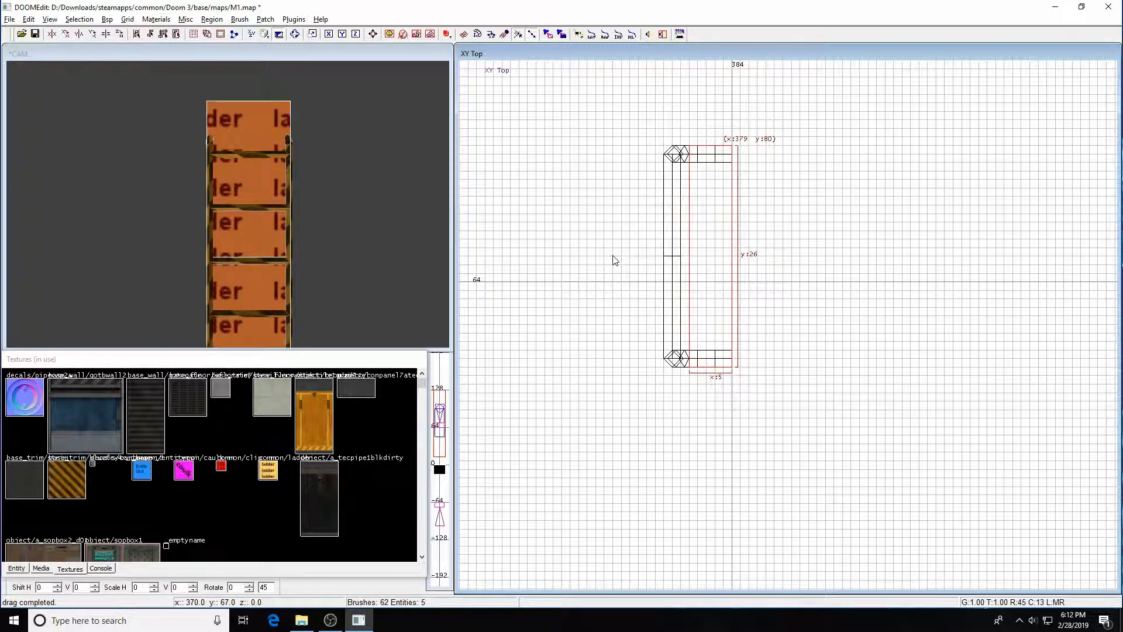
pyautogui.press('Left')
pyautogui.press('Left')
pyautogui.press('Up')
pyautogui.press('Up')
pyautogui.press('Right')
pyautogui.press('Right')
pyautogui.press('Right')
pyautogui.press('Right')
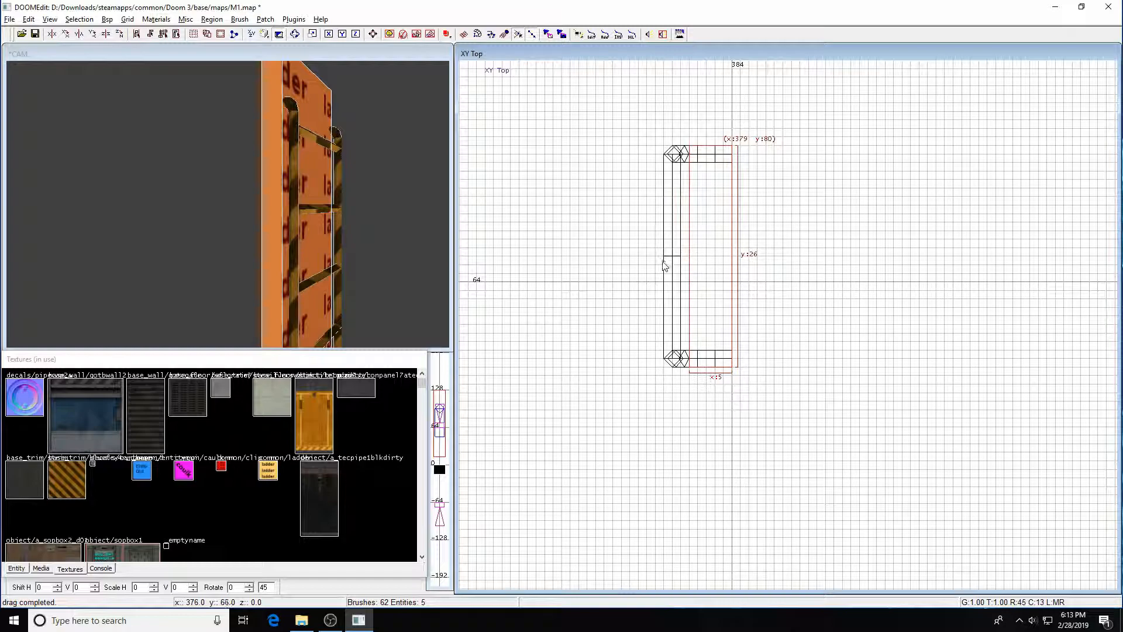
# Set the ladder brush's depth to 10 units so it encloses the rails again, and hide it
pyautogui.moveTo(639, 280); pyautogui.dragTo(595, 279)
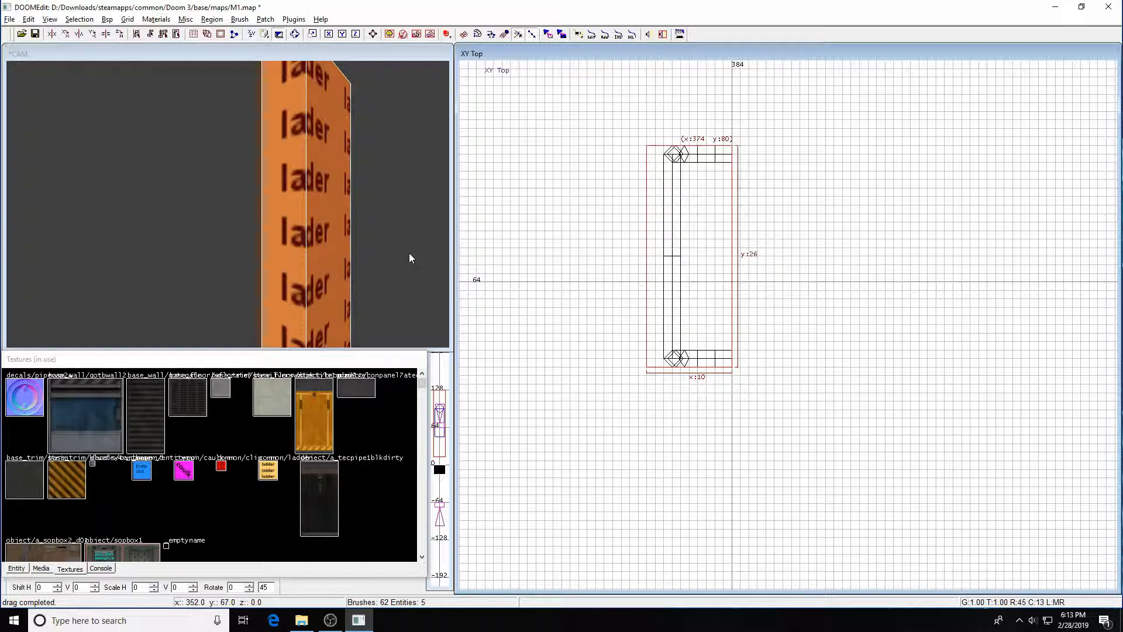
pyautogui.press('Escape')
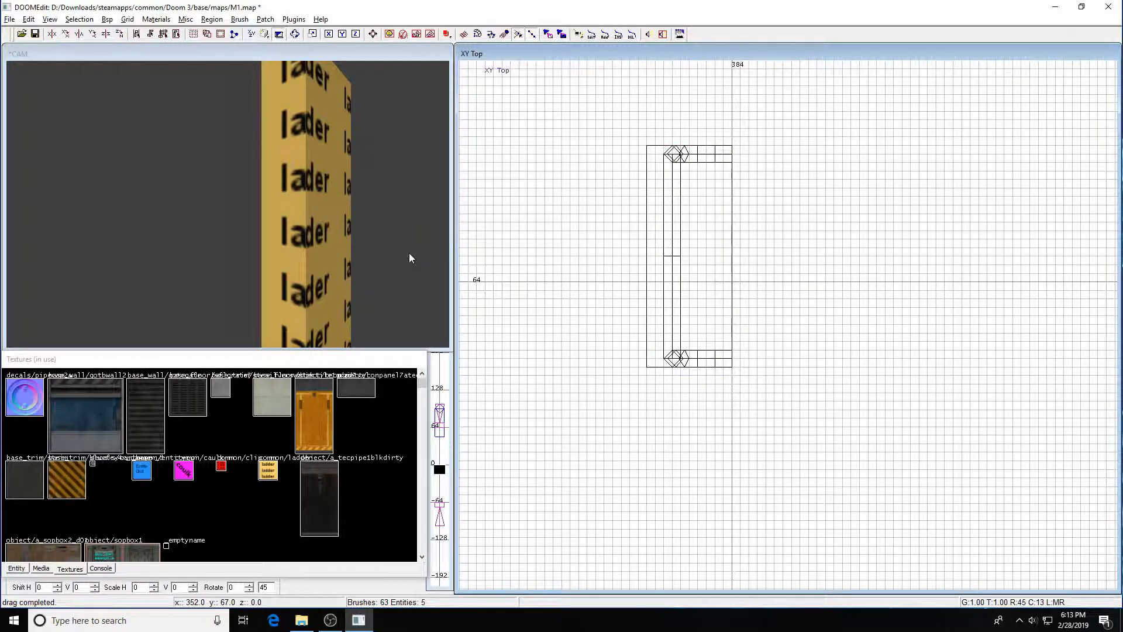
pyautogui.keyDown('shift'); pyautogui.click(335, 244); pyautogui.keyUp('shift')
pyautogui.press('h')
# In the side view, draw a 22 by 14 unit caulk block below the lowest rung and move it beside the ladder at y 80, z 46
pyautogui.scroll(-1, 664, 289)
pyautogui.hotkey('ctrl', 'Tab')
pyautogui.scroll(3, 767, 345)
pyautogui.moveTo(772, 344); pyautogui.dragTo(918, 26, button='right')
pyautogui.scroll(3, 769, 403)
pyautogui.moveTo(734, 378); pyautogui.dragTo(812, 381, button='right')
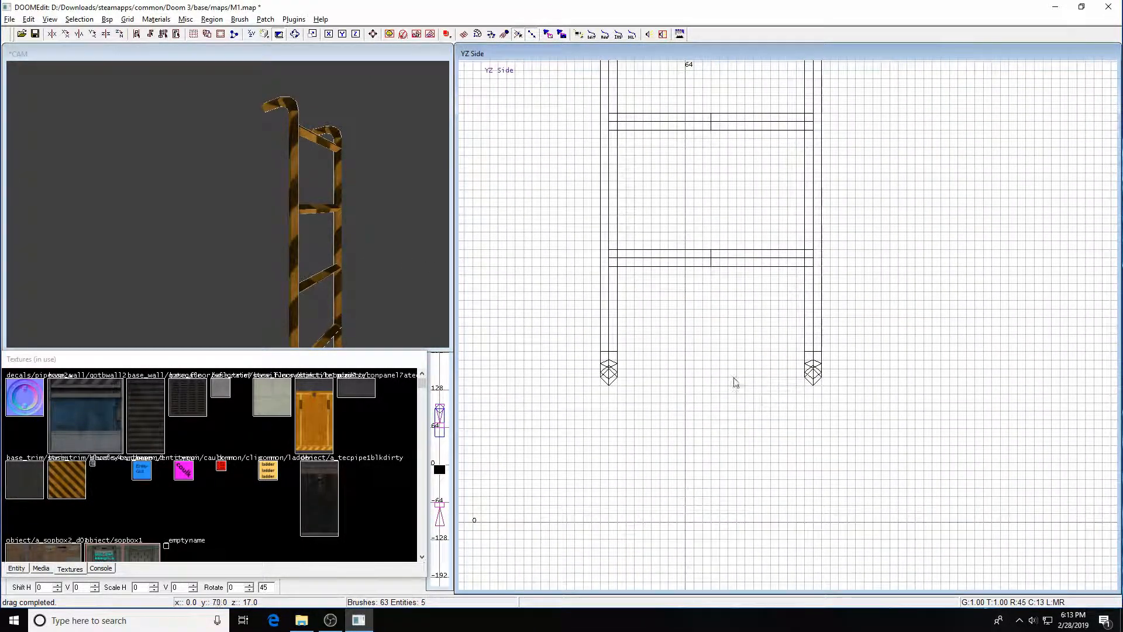
pyautogui.click(182, 475)
pyautogui.moveTo(619, 270)
pyautogui.mouseDown()
pyautogui.moveTo(755, 380)
pyautogui.moveTo(810, 402)
pyautogui.moveTo(805, 391)
pyautogui.mouseUp()
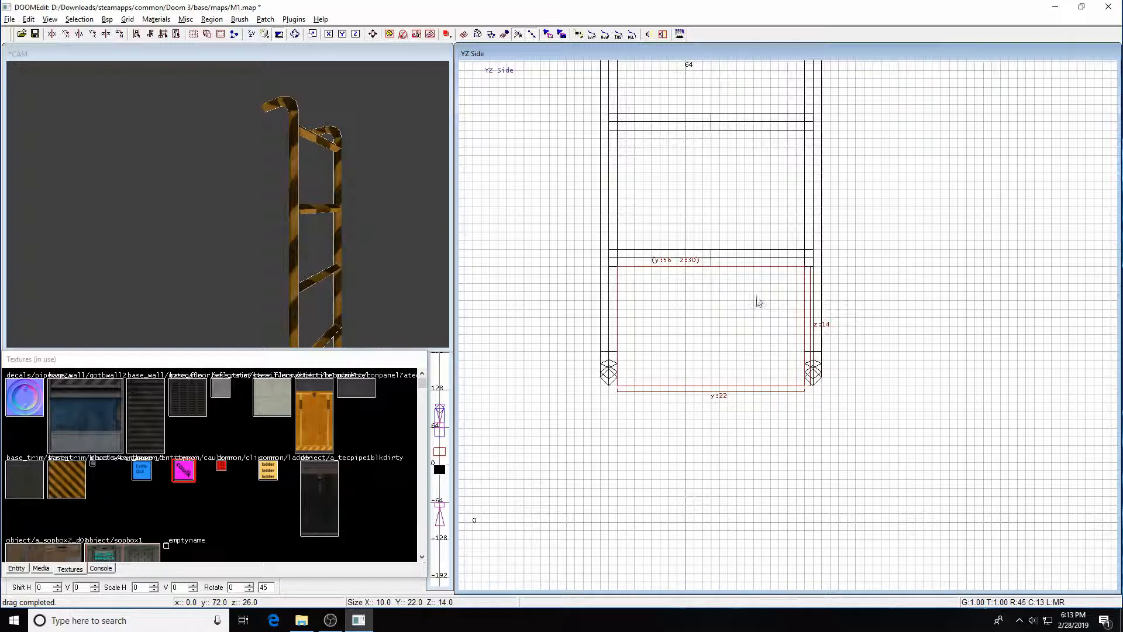
pyautogui.moveTo(739, 347)
pyautogui.mouseDown()
pyautogui.moveTo(873, 289)
pyautogui.moveTo(948, 202)
pyautogui.moveTo(938, 208)
pyautogui.mouseUp()
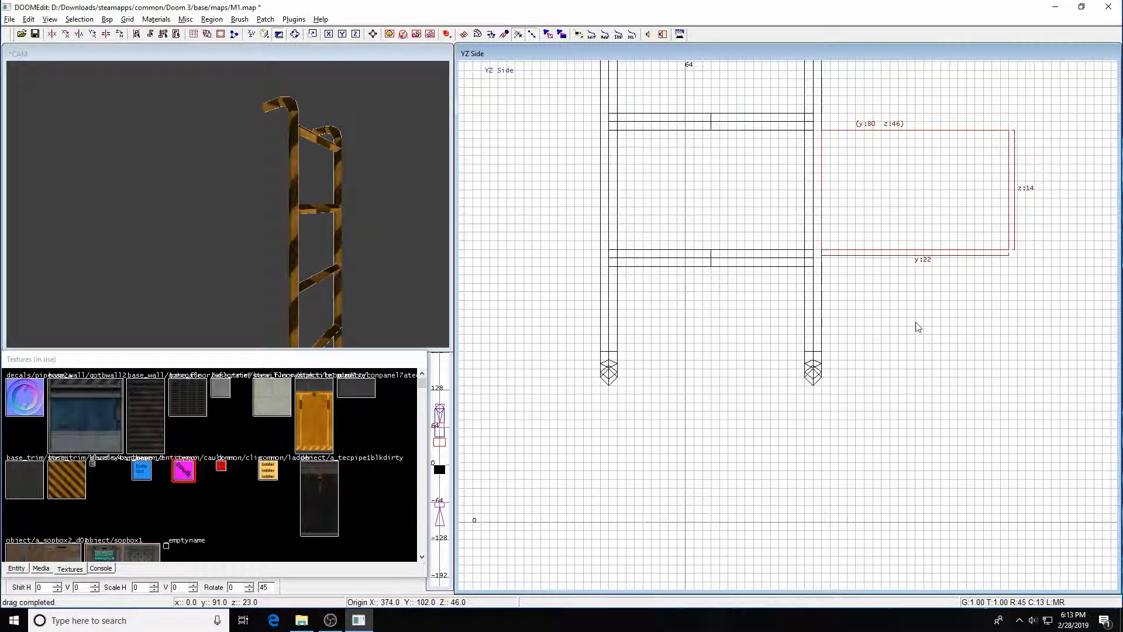
pyautogui.moveTo(916, 322); pyautogui.dragTo(869, 438, button='right')
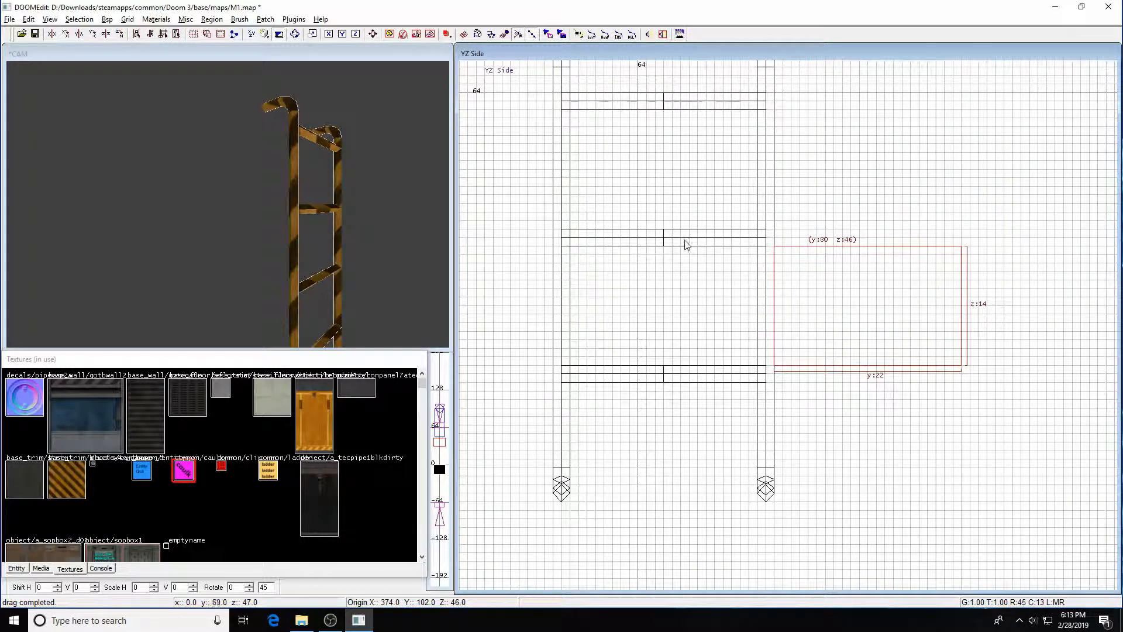
pyautogui.keyDown('shift'); pyautogui.click(644, 245); pyautogui.keyUp('shift')
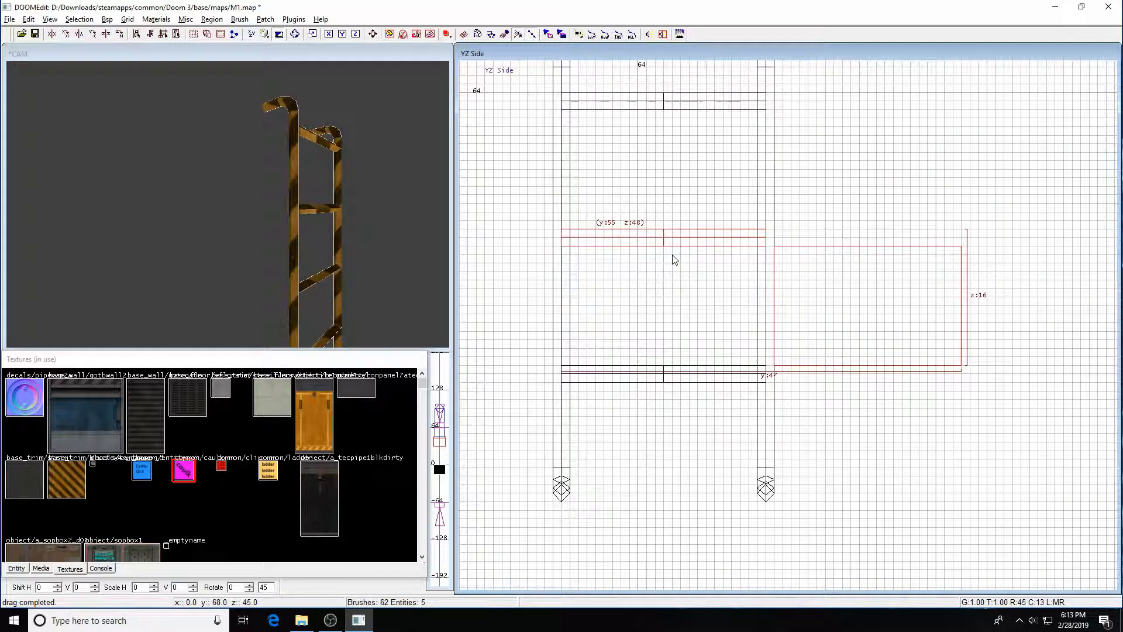
pyautogui.press('BackSpace')
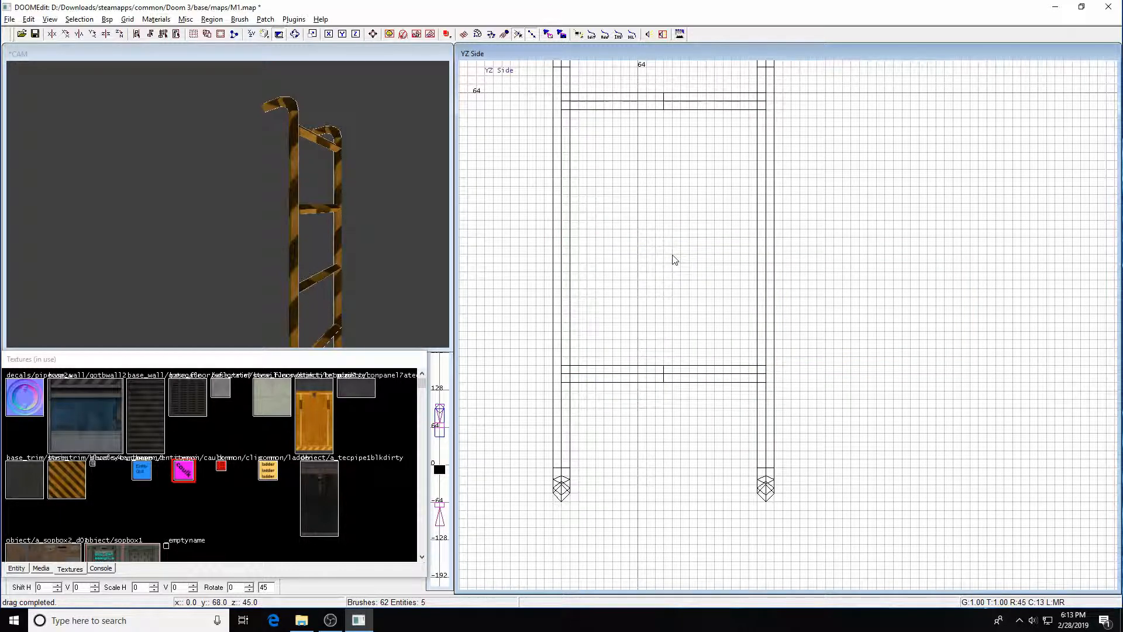
pyautogui.hotkey('ctrl', 'z')
pyautogui.press('Escape')
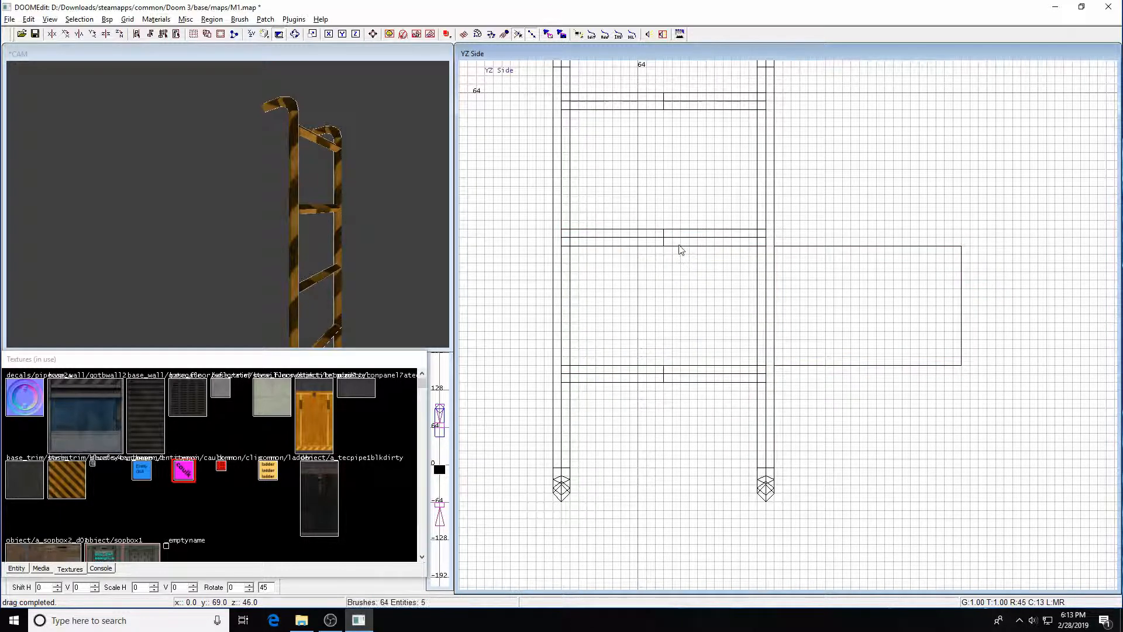
# Replace the second-lowest rung with a clone of the lowest rung placed at y 55, z 48
pyautogui.keyDown('shift'); pyautogui.click(680, 241); pyautogui.keyUp('shift')
pyautogui.press('BackSpace')
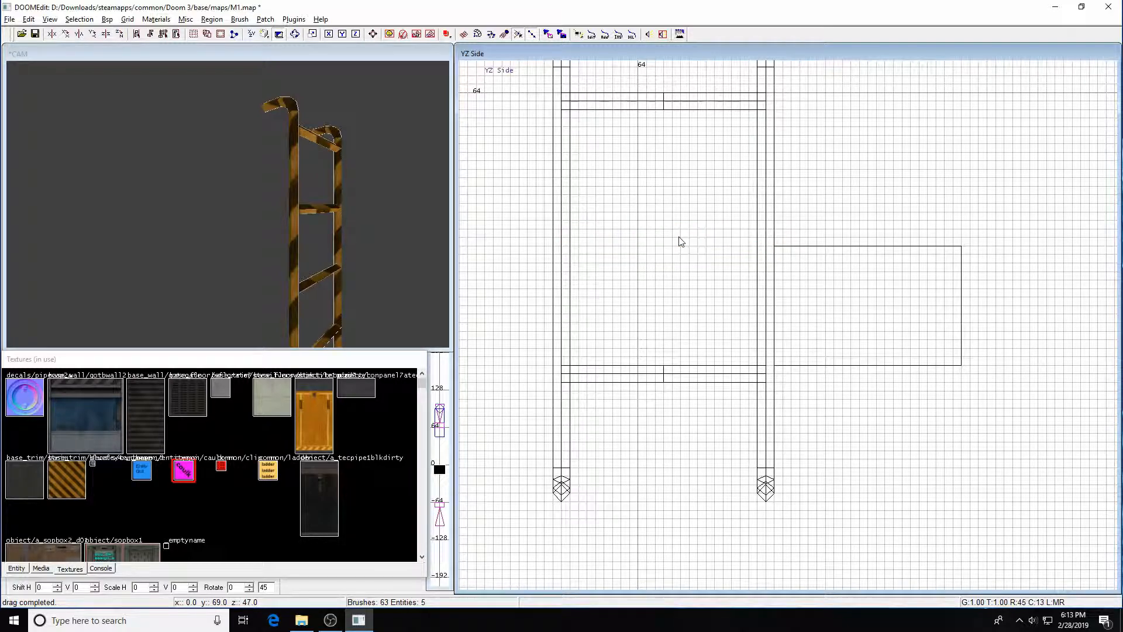
pyautogui.keyDown('shift'); pyautogui.click(696, 379); pyautogui.keyUp('shift')
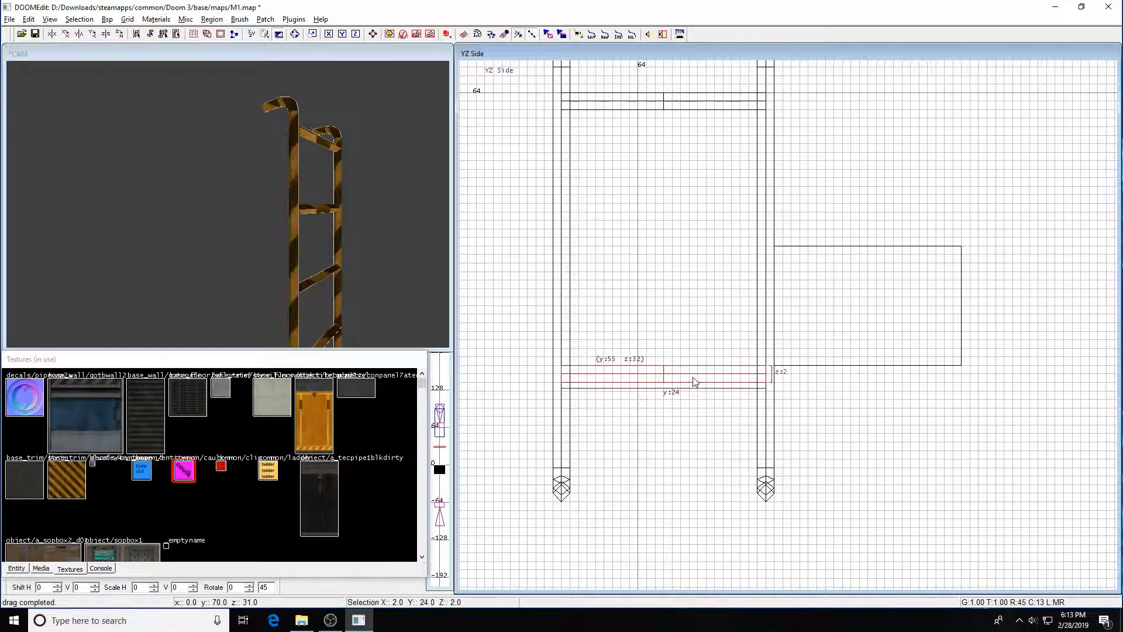
pyautogui.press('space')
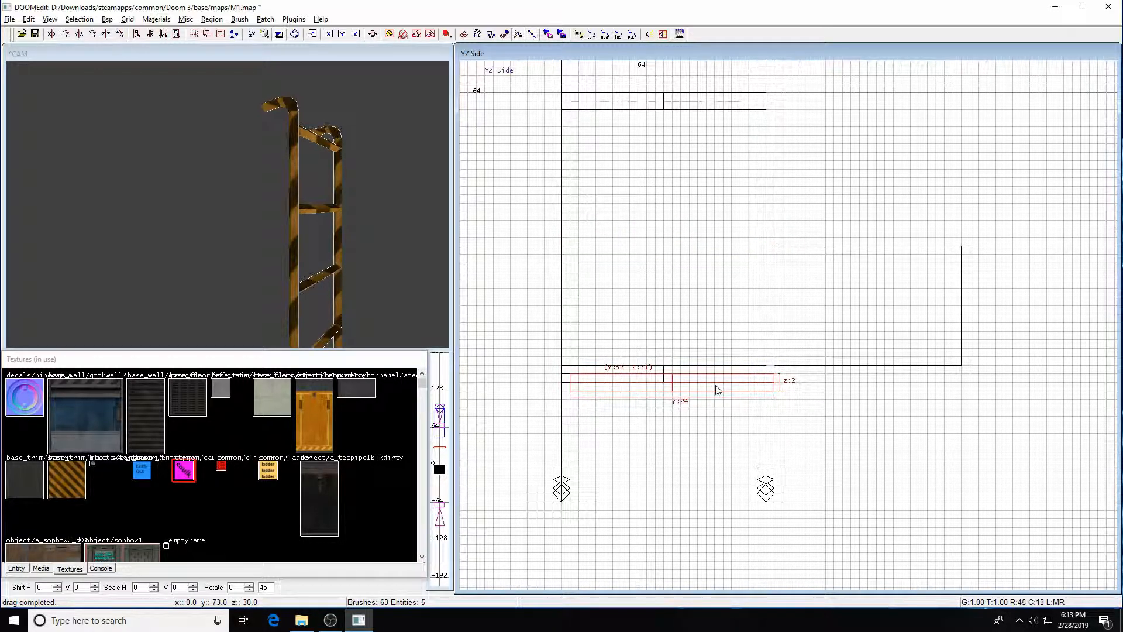
pyautogui.moveTo(717, 390); pyautogui.dragTo(709, 247)
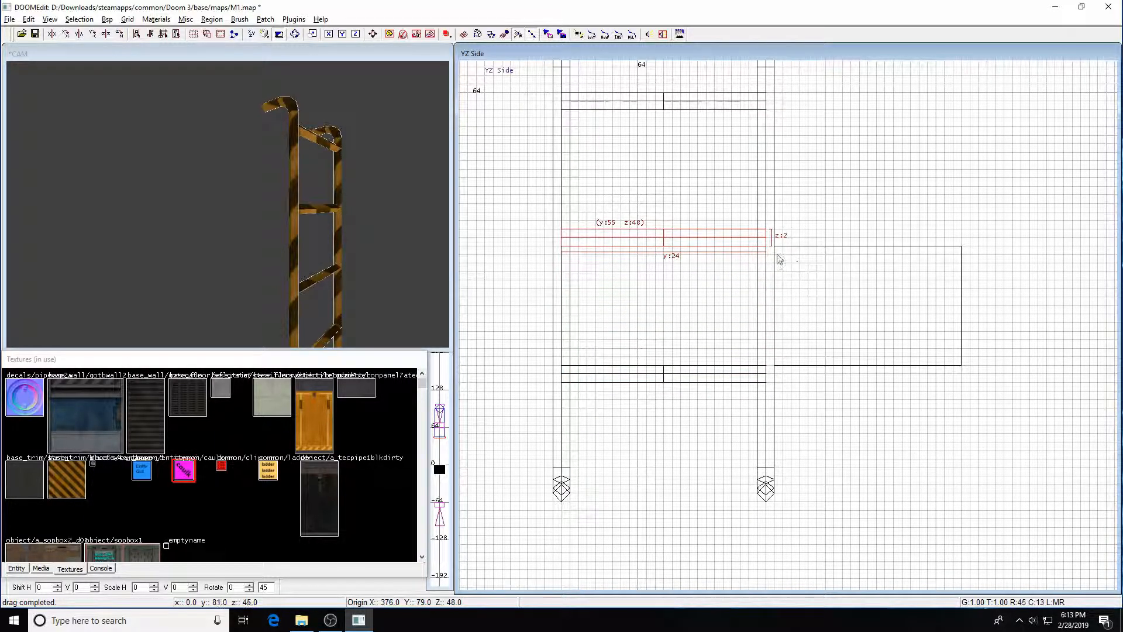
pyautogui.moveTo(865, 303); pyautogui.dragTo(751, 307)
pyautogui.press('Escape')
# Delete the caulk block beside the ladder and show all hidden brushes of the map
pyautogui.keyDown('shift'); pyautogui.click(893, 311); pyautogui.keyUp('shift')
pyautogui.moveTo(893, 311)
pyautogui.mouseDown()
pyautogui.moveTo(797, 318)
pyautogui.moveTo(689, 306)
pyautogui.moveTo(918, 327)
pyautogui.mouseUp()
pyautogui.moveTo(917, 327); pyautogui.dragTo(875, 238, button='right')
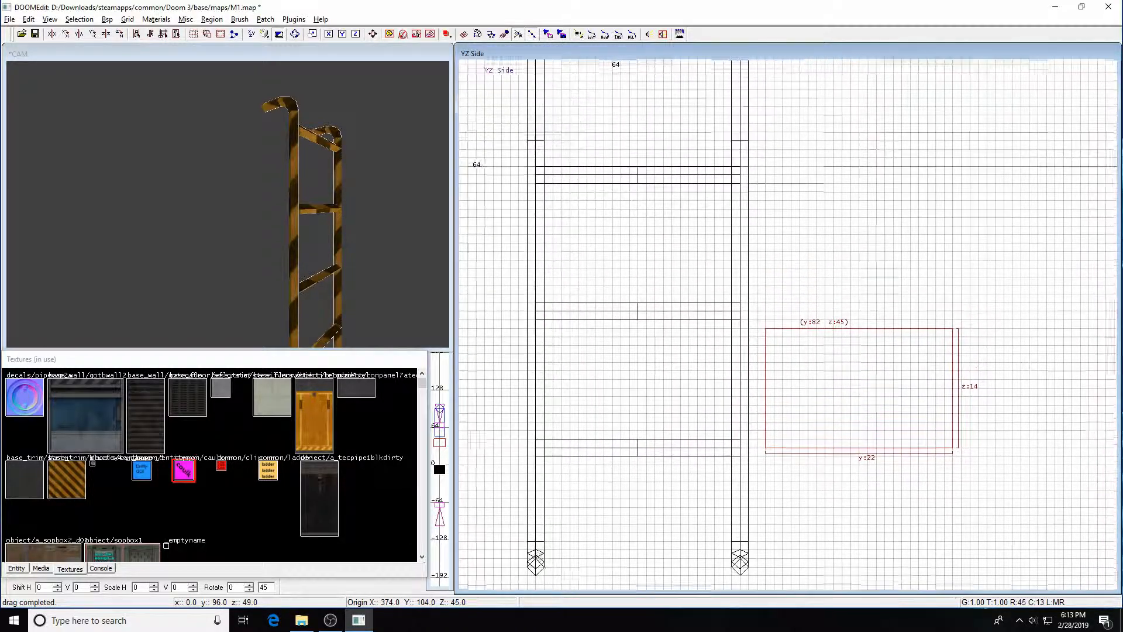
pyautogui.scroll(-2, 826, 285)
pyautogui.scroll(-1, 806, 211)
pyautogui.moveTo(825, 193); pyautogui.dragTo(849, 170, button='right')
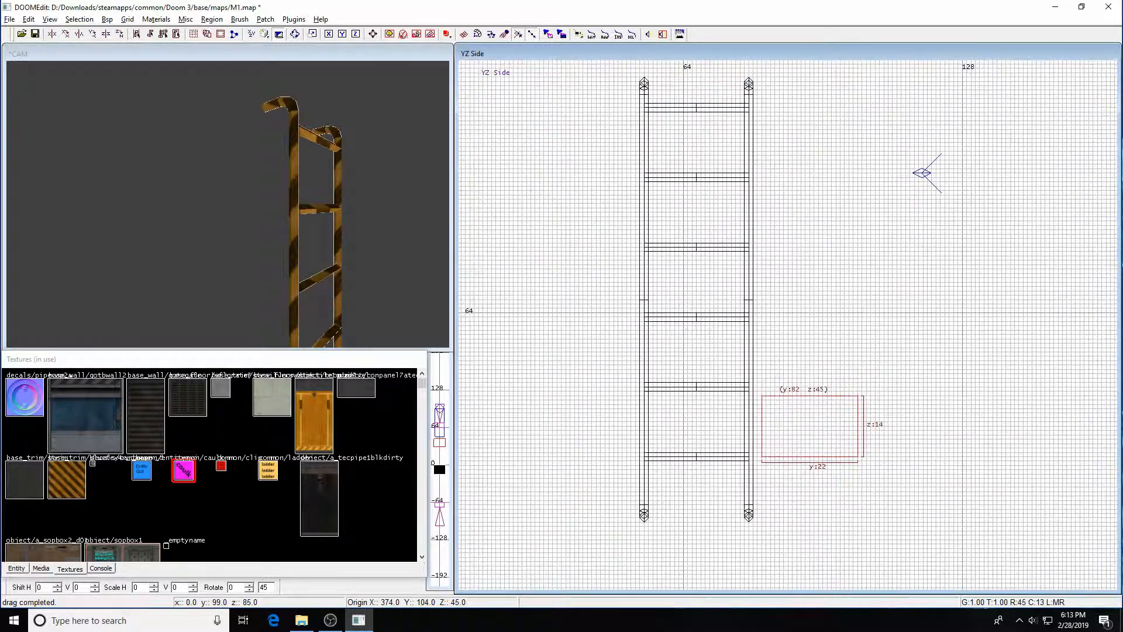
pyautogui.press('BackSpace')
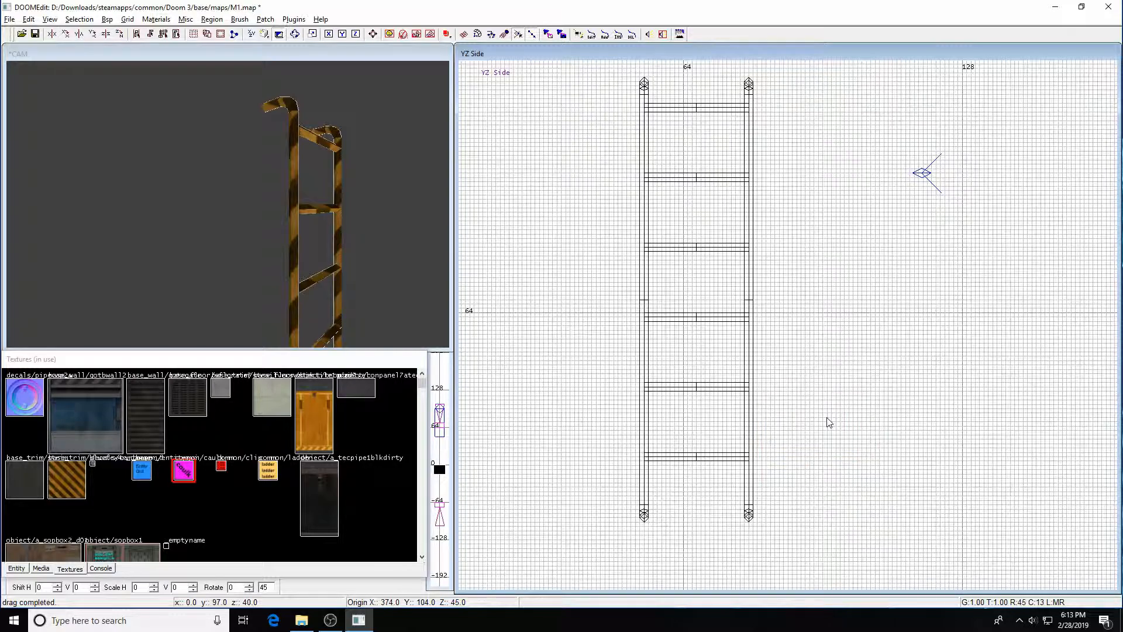
pyautogui.hotkey('shift', 'h')
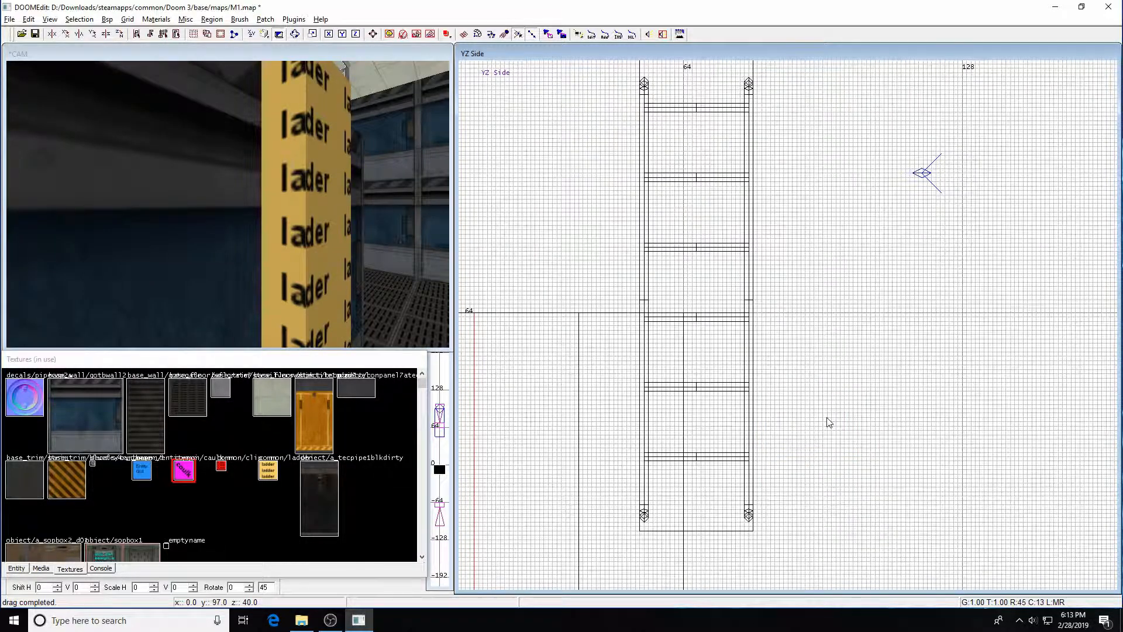
# Examine the ladder's top and the two railing posts flanking the platform opening in the camera view
pyautogui.press('Right')
pyautogui.press('Right')
pyautogui.press('Right')
pyautogui.press('Up')
pyautogui.press('Up')
pyautogui.press('Up')
pyautogui.press('Left')
pyautogui.press('Left')
pyautogui.press('Left')
pyautogui.press('Left')
pyautogui.press('Left')
pyautogui.press('Left')
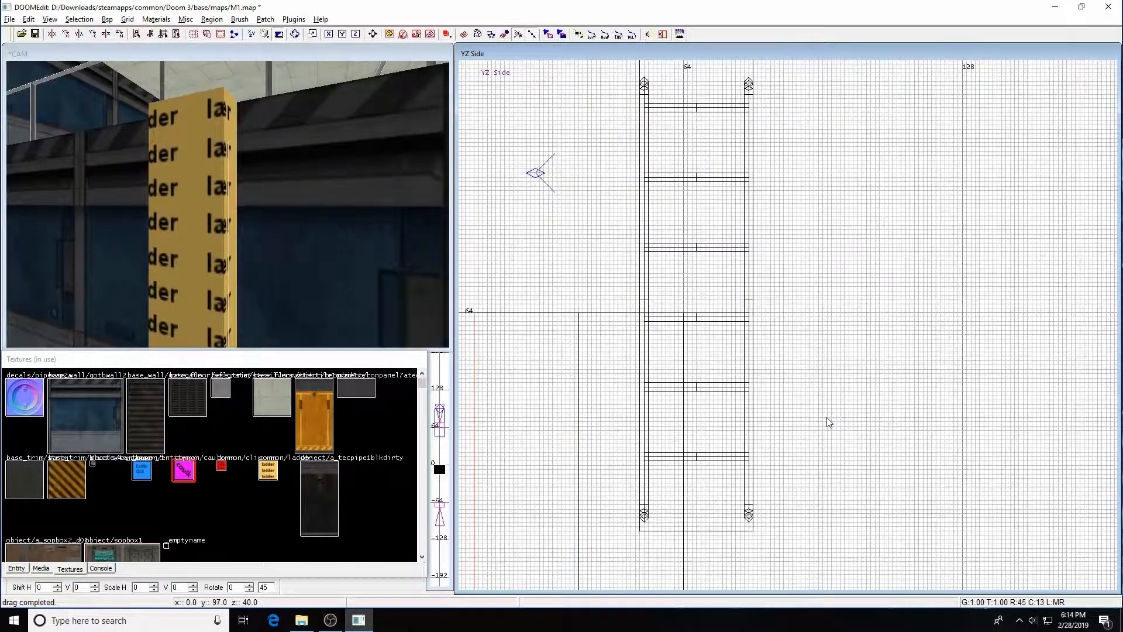
pyautogui.press('d')
pyautogui.press('d')
pyautogui.press('d')
pyautogui.press('d')
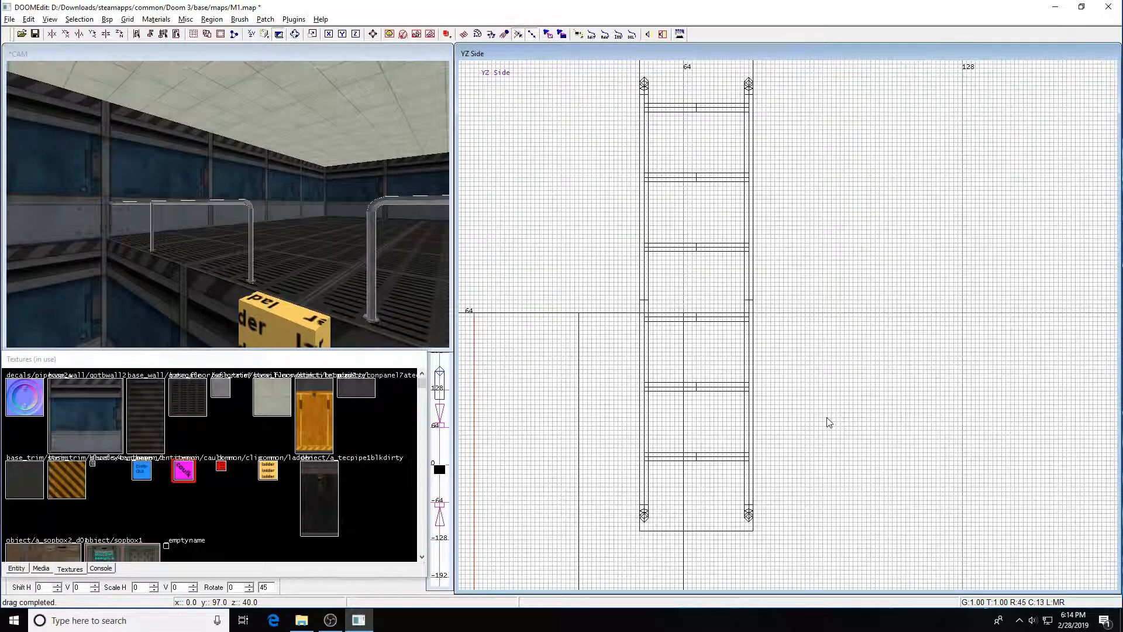
pyautogui.keyDown('shift'); pyautogui.click(250, 248); pyautogui.keyUp('shift')
pyautogui.keyDown('shift'); pyautogui.click(372, 264); pyautogui.keyUp('shift')
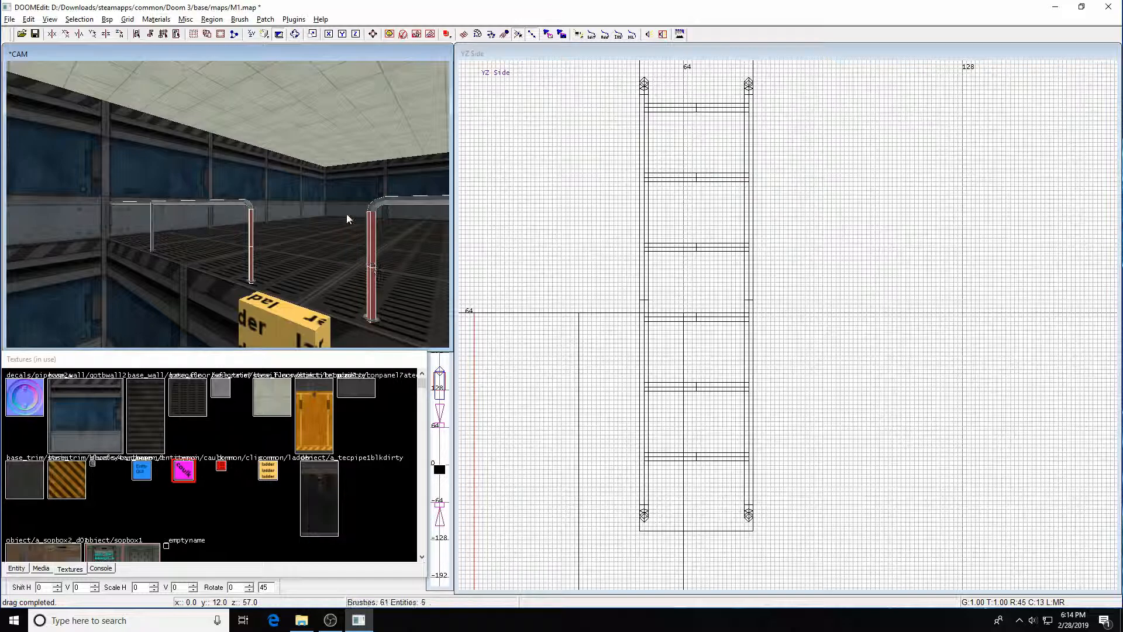
pyautogui.press('Escape')
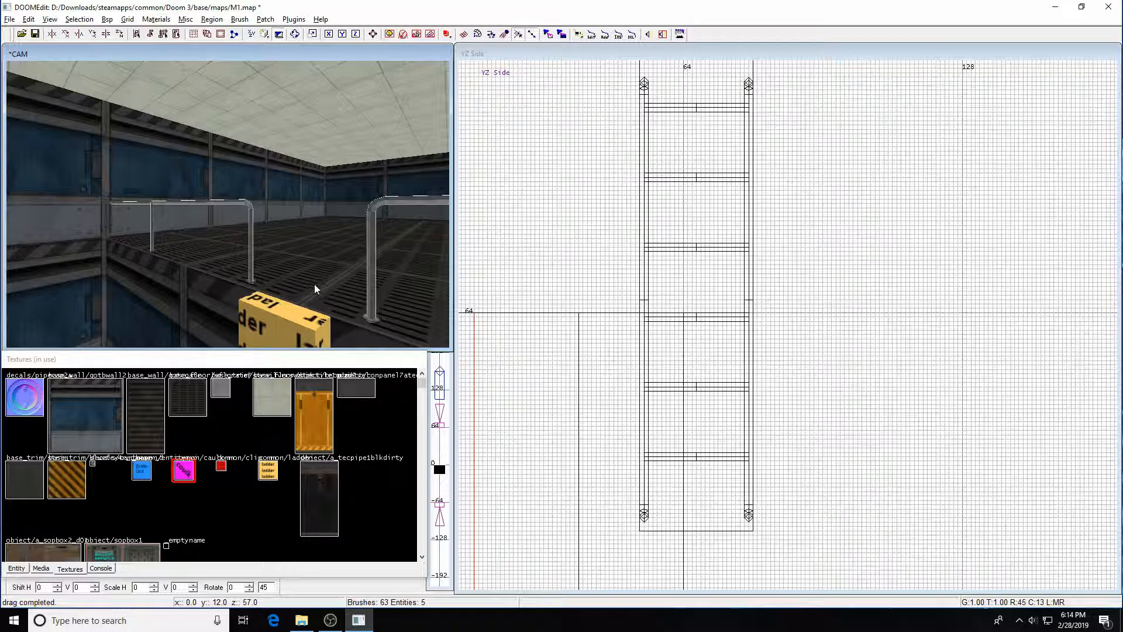
# Examine the whole railed platform and its ladder from farther away in the camera view
pyautogui.scroll(-5, 332, 237)
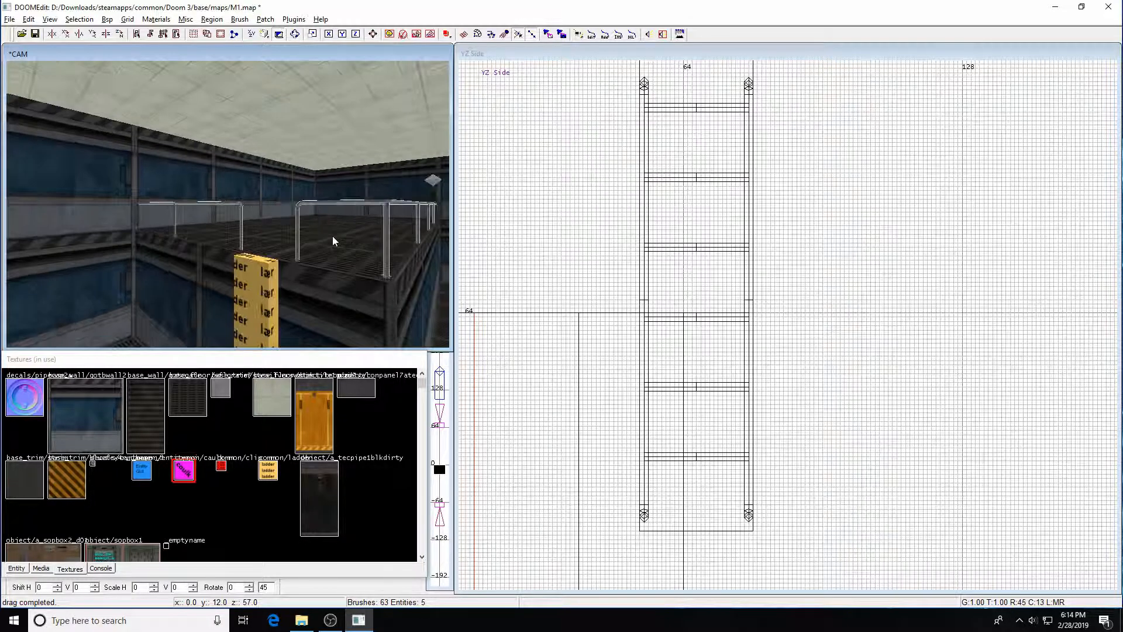
pyautogui.press('c')
pyautogui.press('Left')
pyautogui.press('Up')
pyautogui.press('Up')
pyautogui.press('Up')
pyautogui.press('Right')
pyautogui.press('Right')
pyautogui.press('c')
pyautogui.press('Left')
pyautogui.press('Down')
pyautogui.press('Down')
pyautogui.press('Right')
pyautogui.press('Left')
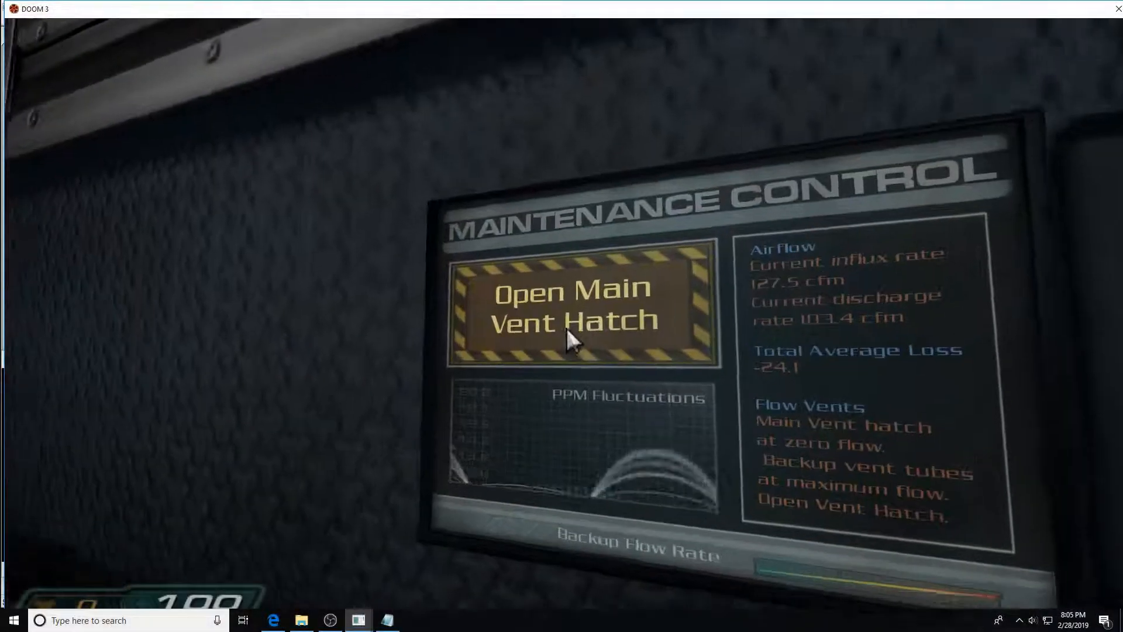
# In the game test, activate Open Main Vent Hatch on the maintenance control screen and back away from it
pyautogui.click(566, 326)
pyautogui.press('s')
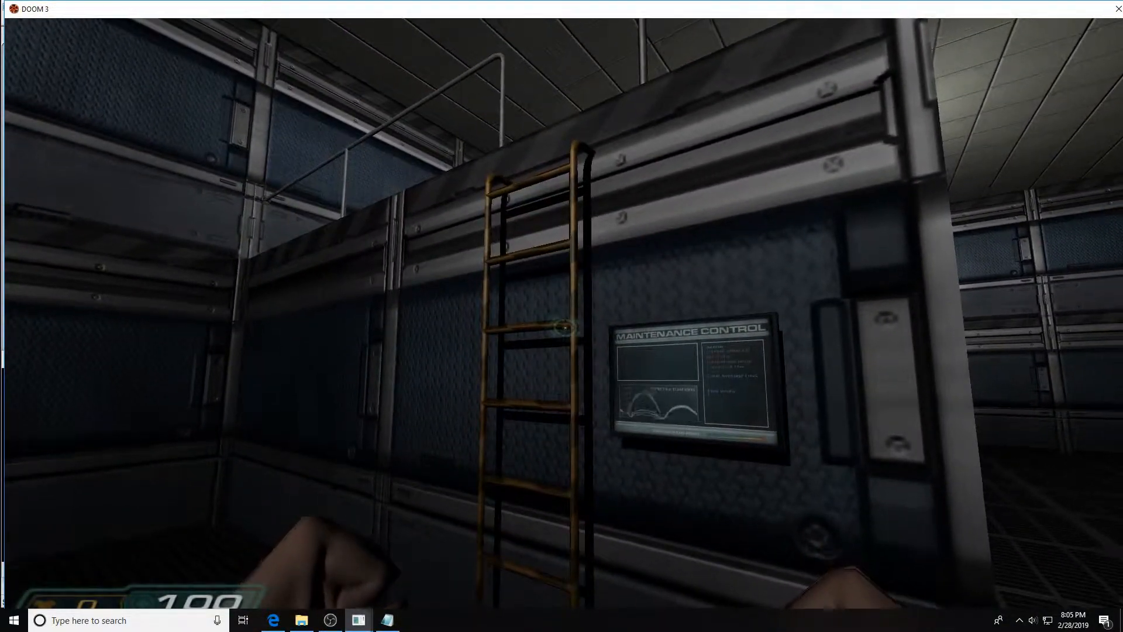
# Climb the ladder in the game and walk and jump across the platform to test it
pyautogui.press('a')
pyautogui.press('w')
pyautogui.press('w')
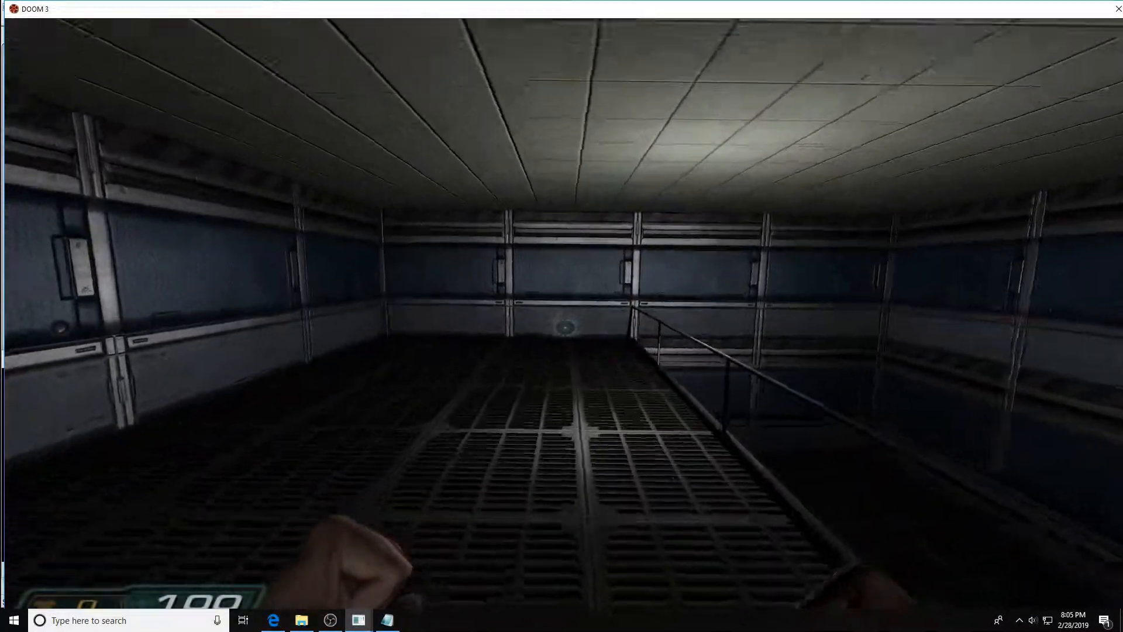
pyautogui.press('w')
pyautogui.press('space')
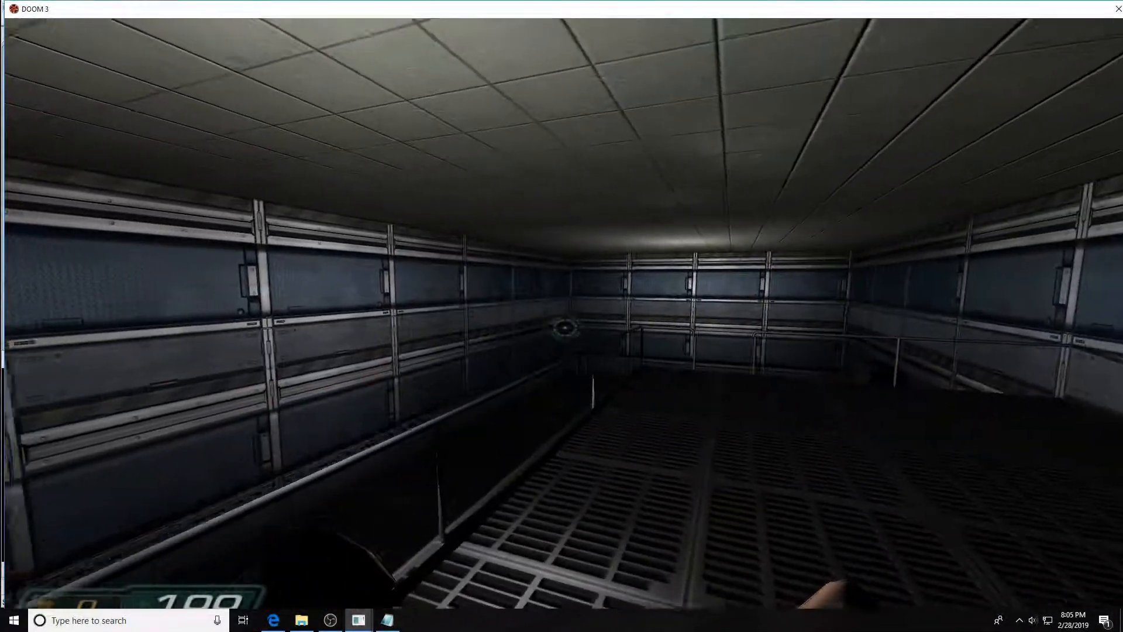